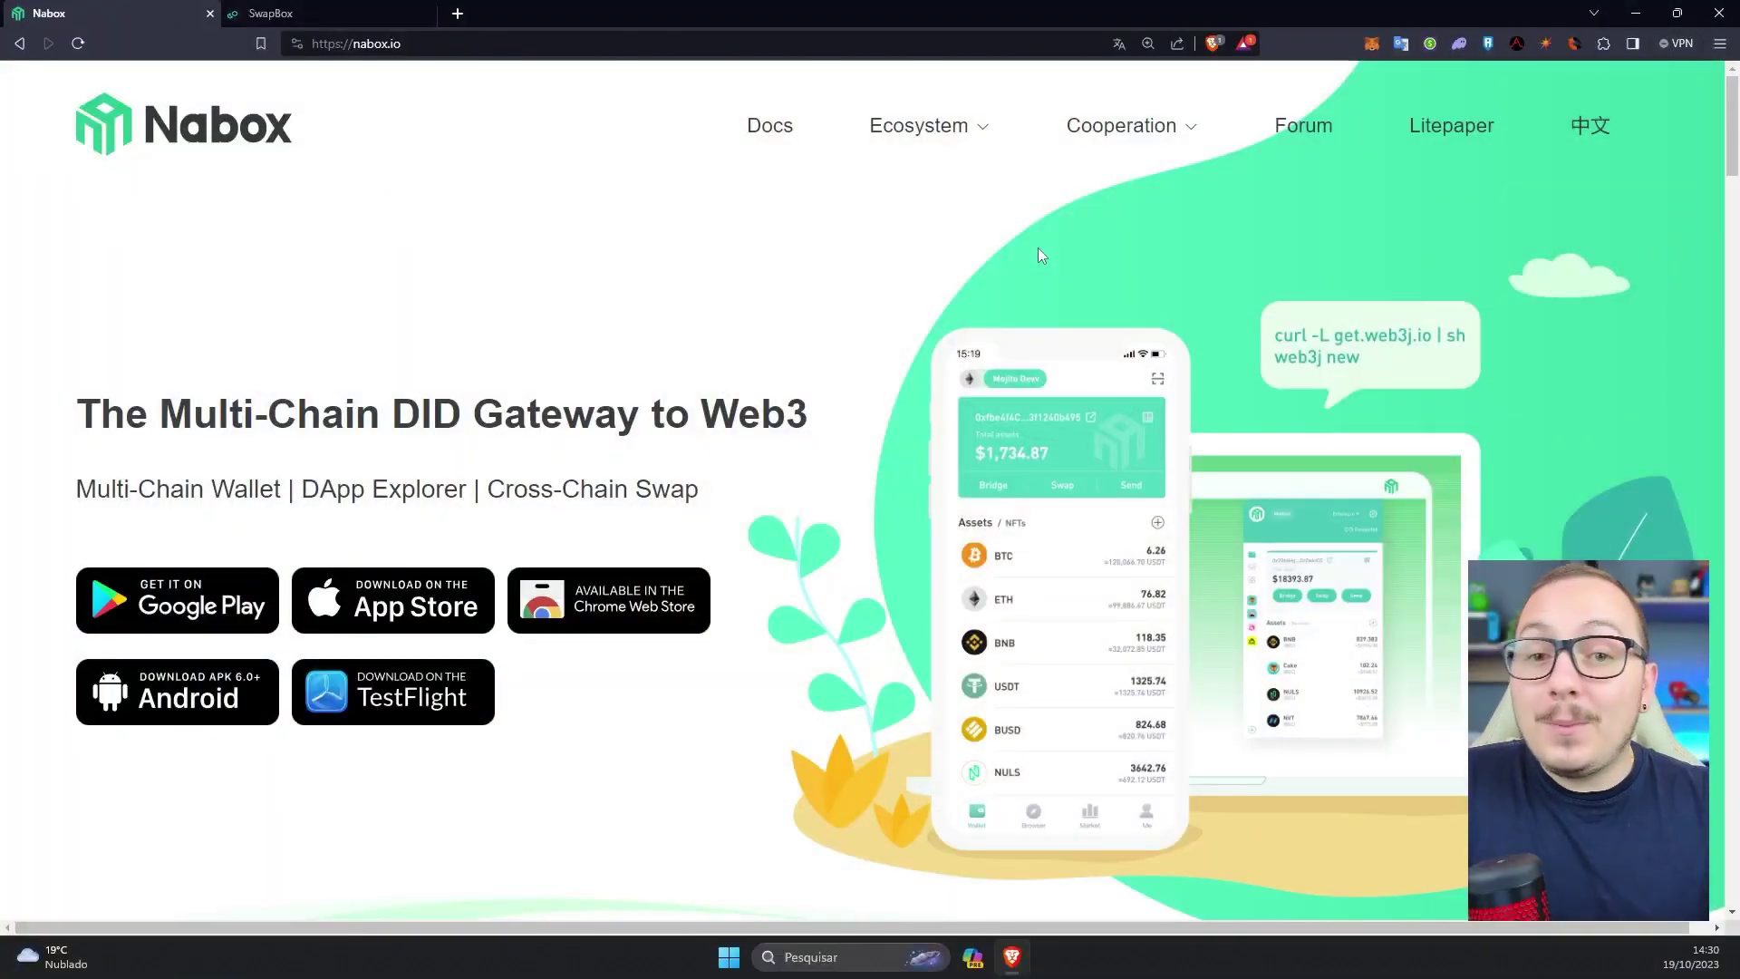
- Close the old SwapBox tab and reopen SwapBox in a new tab from nabox.io's Ecosystem menu
{"action": "mouse_move", "coordinate": [968, 136]}
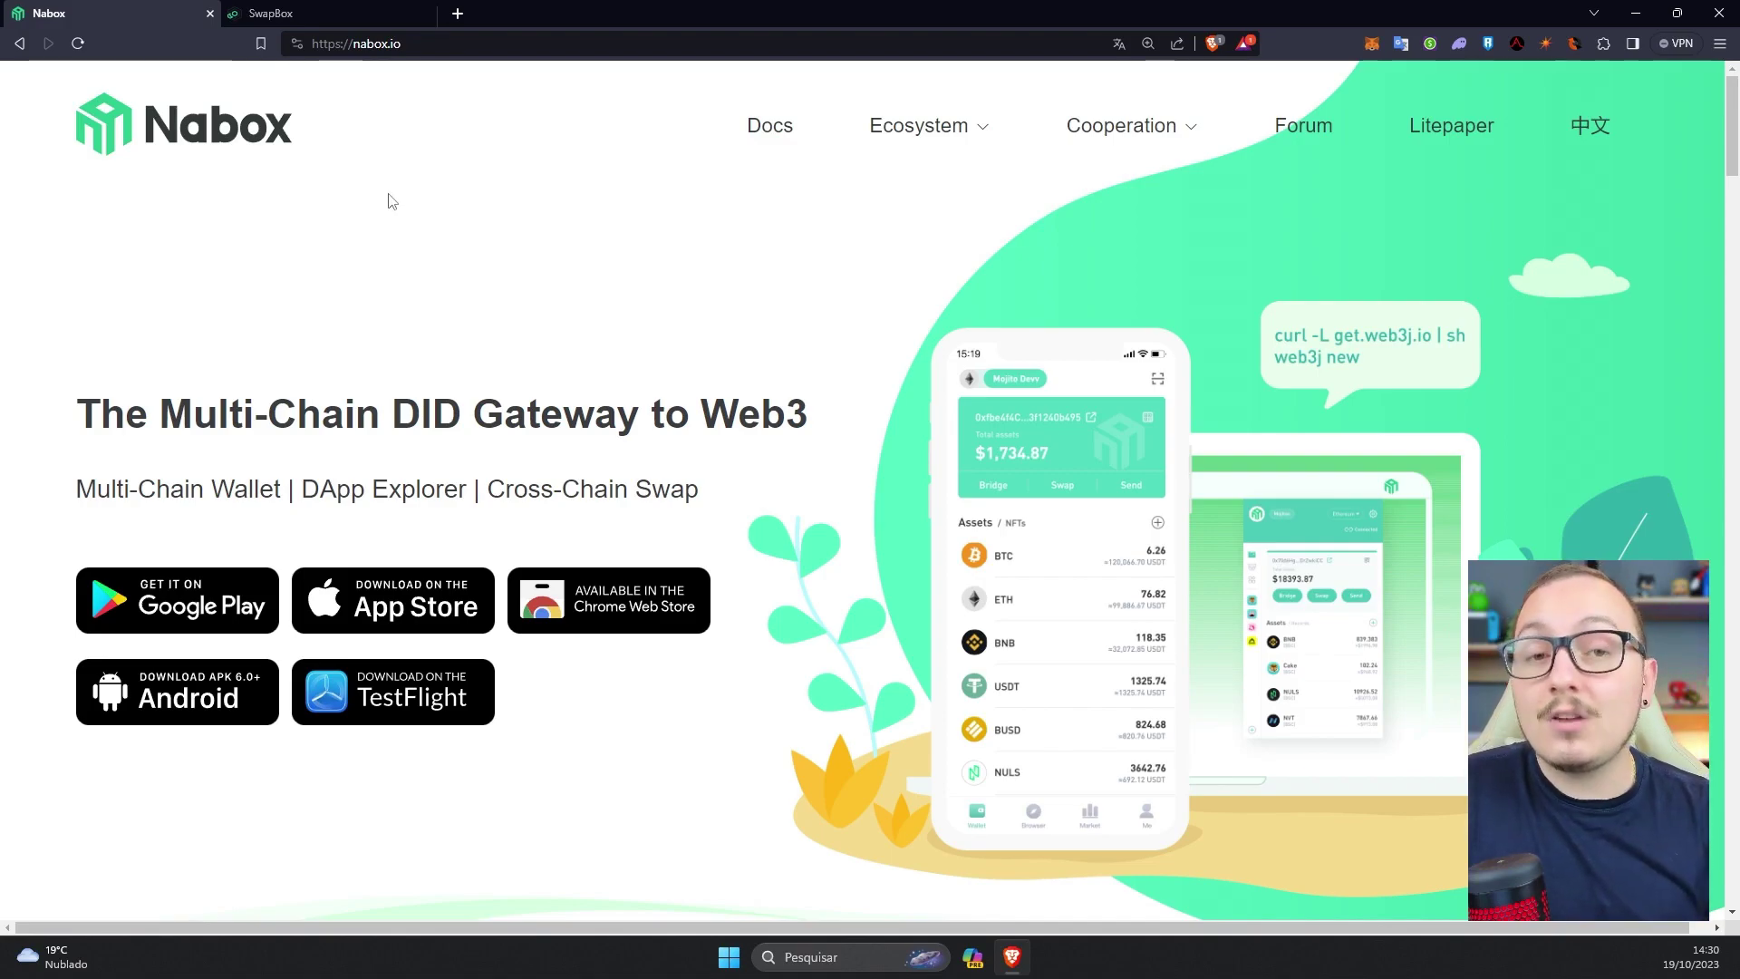
{"action": "left_click", "coordinate": [317, 11]}
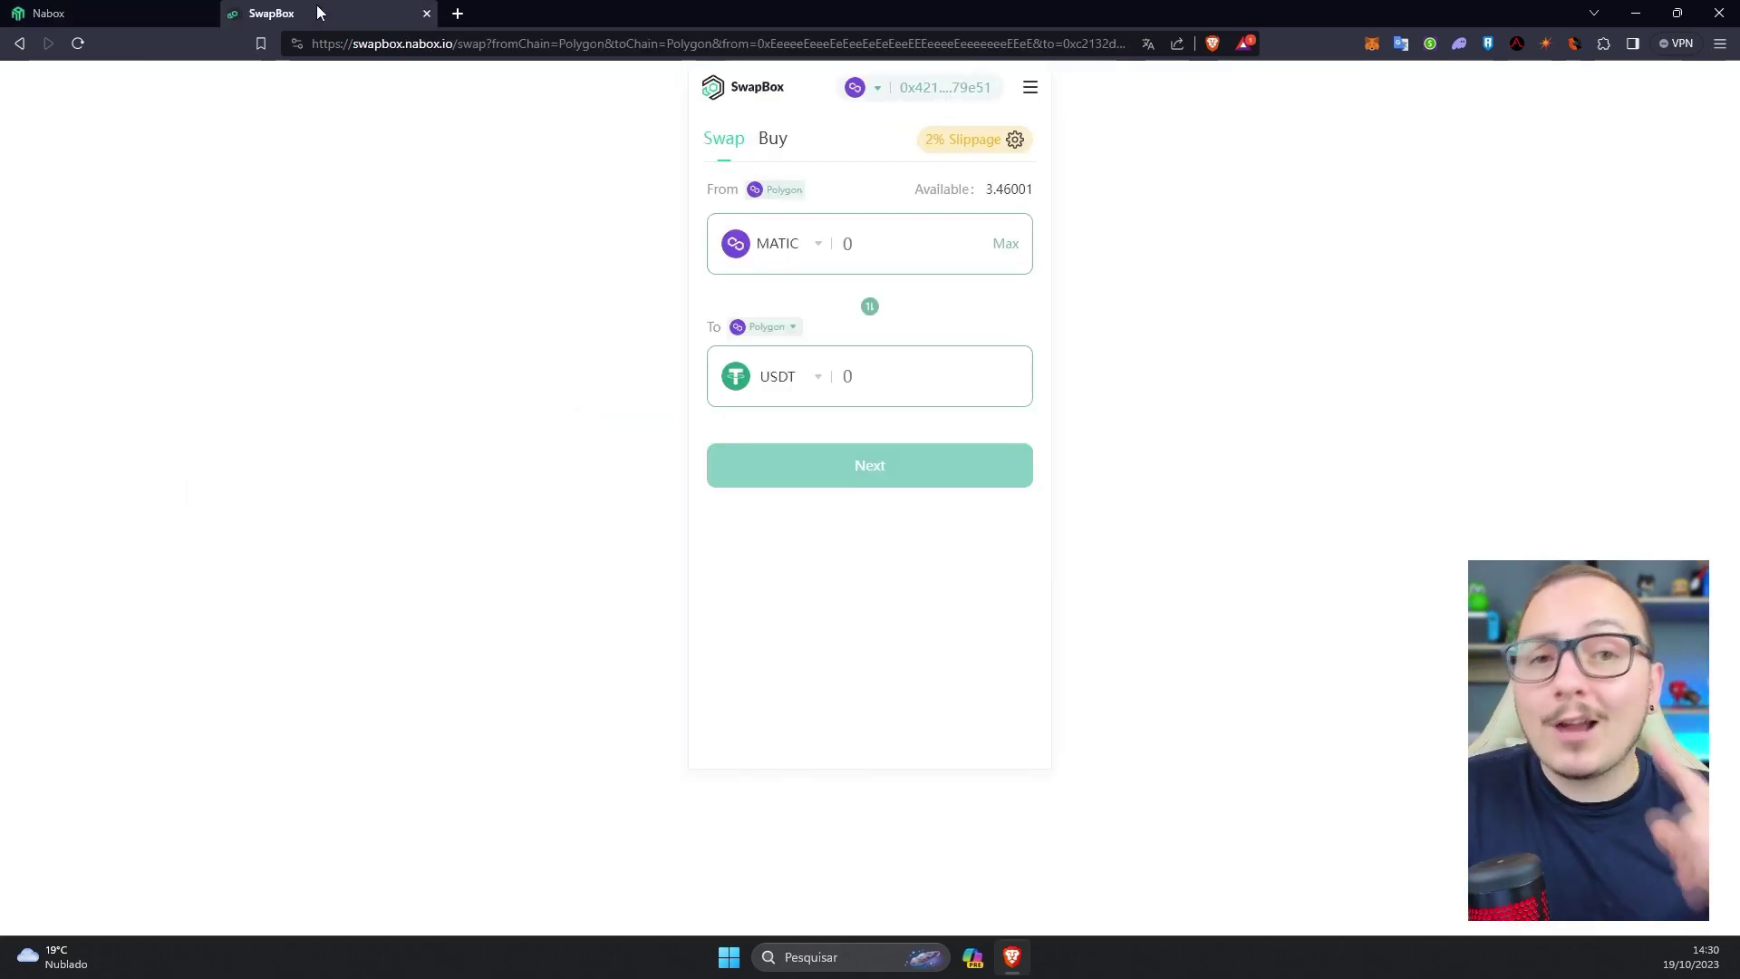
{"action": "middle_click", "coordinate": [317, 4]}
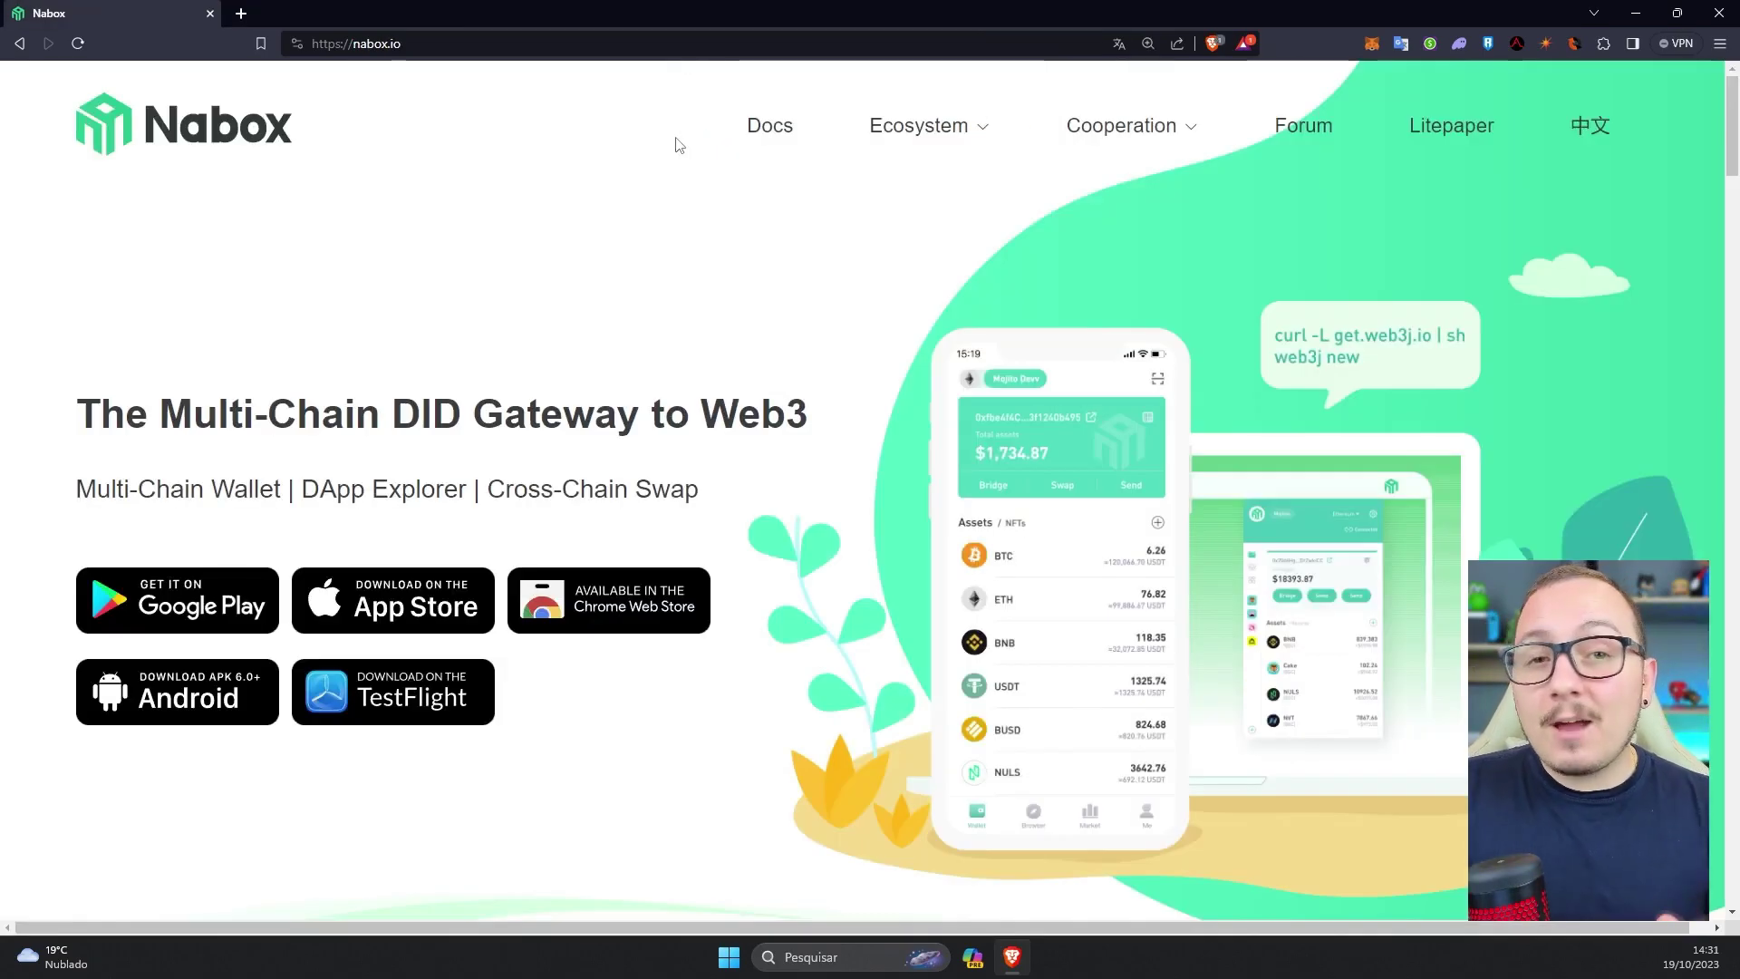
{"action": "left_click", "coordinate": [479, 35]}
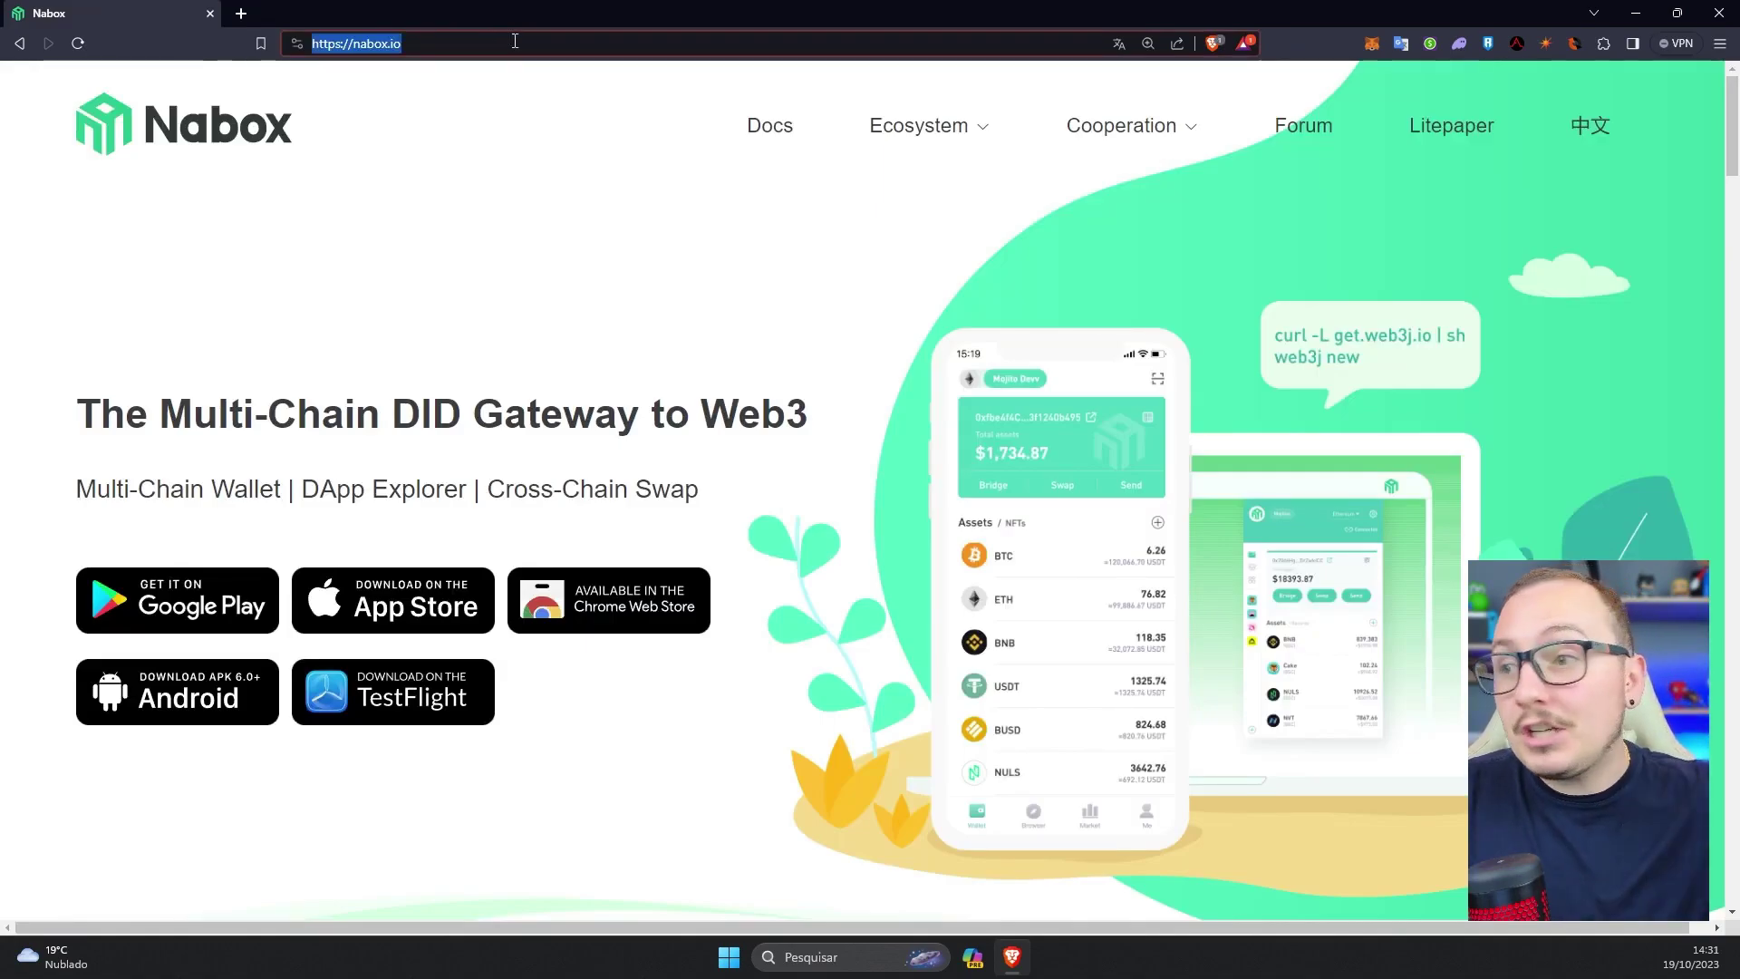
{"action": "left_click", "coordinate": [906, 131]}
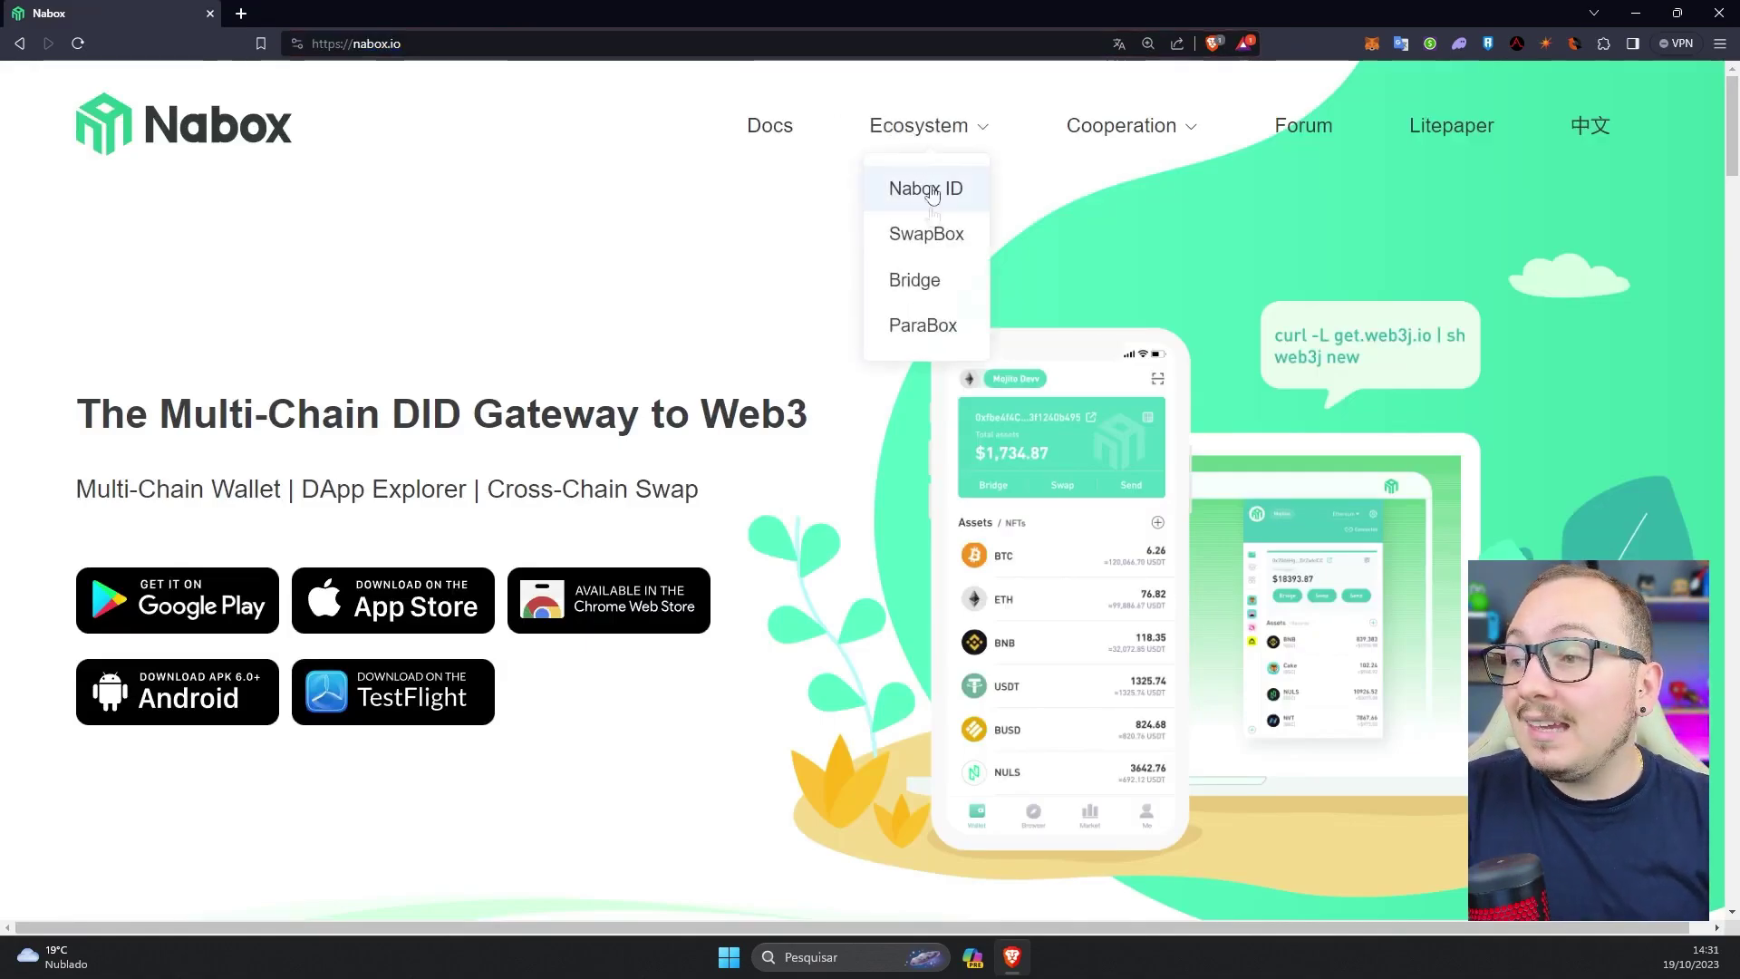
{"action": "left_click", "coordinate": [927, 235]}
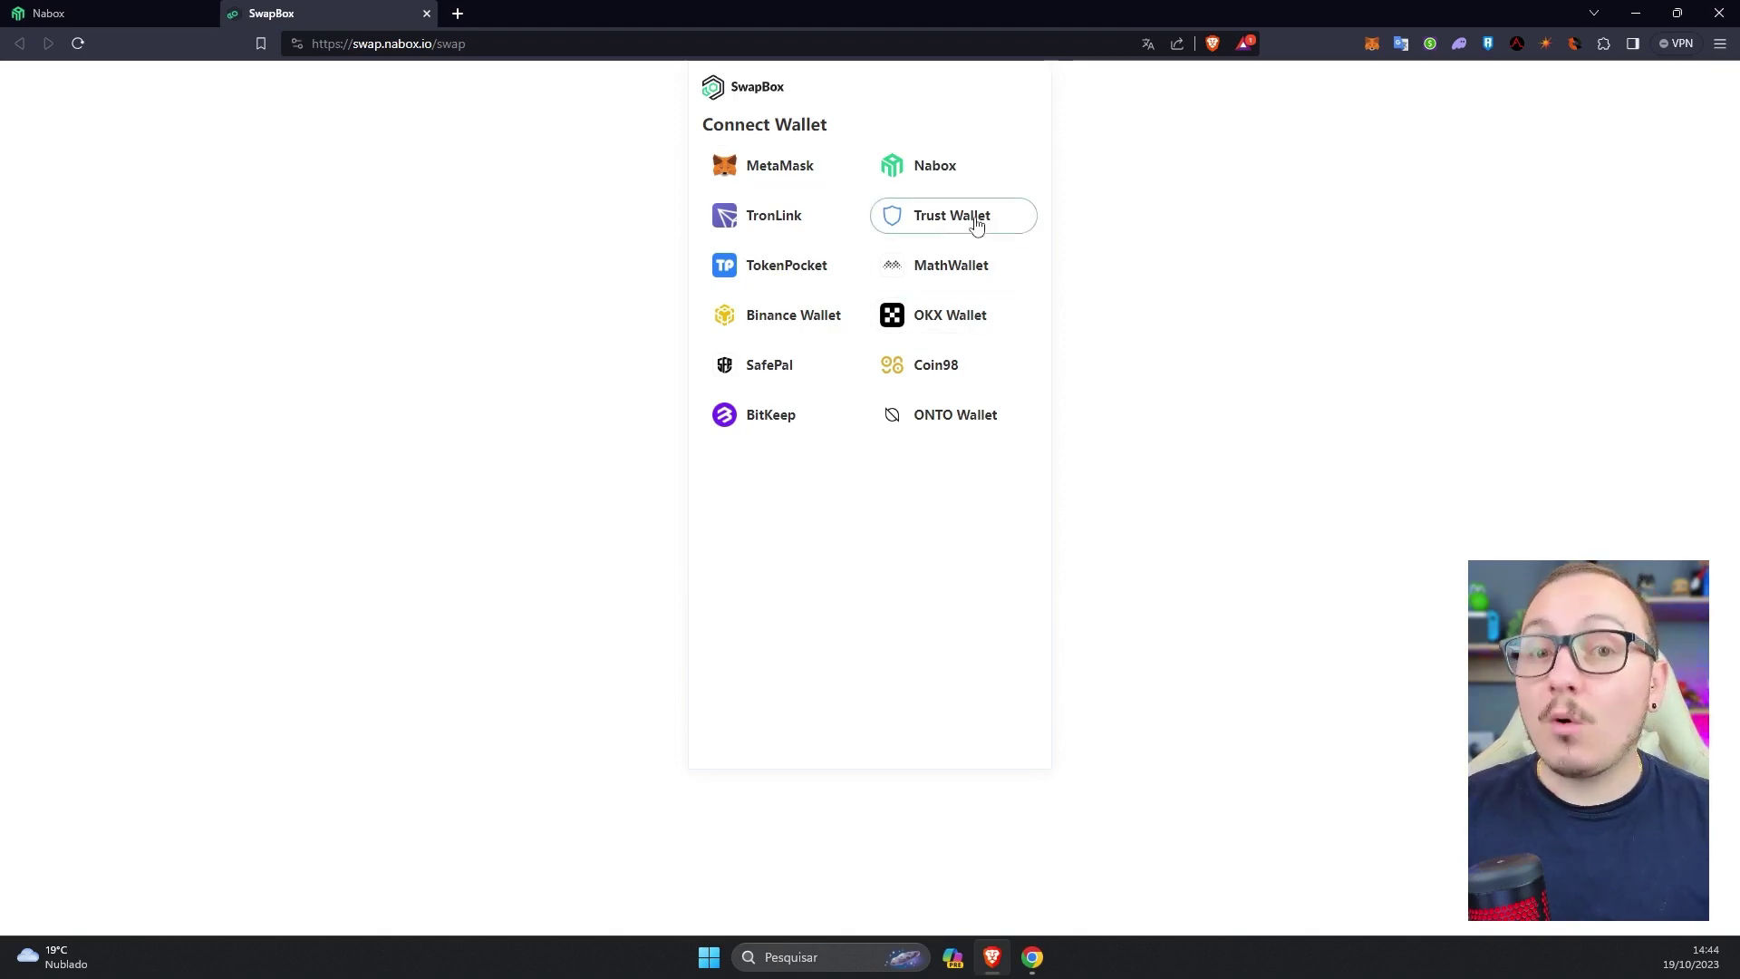
- Connect MetaMask Account 1 to SwapBox and sign the Generate L2 Address message
{"action": "left_click", "coordinate": [796, 178]}
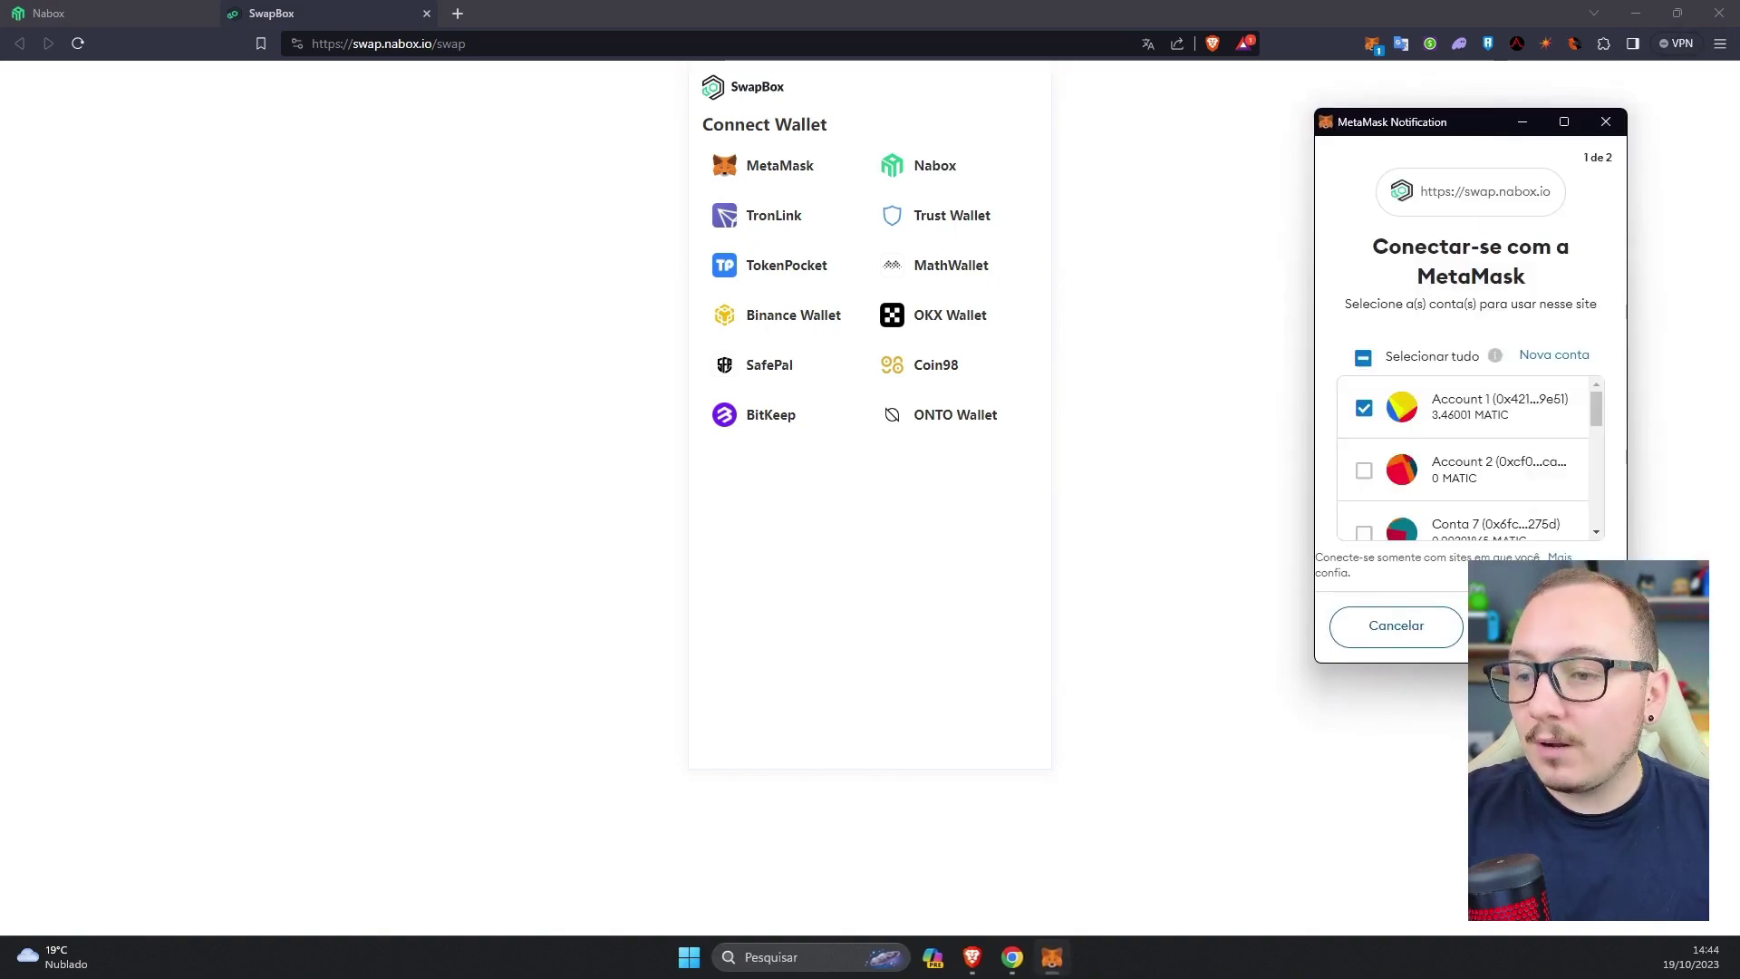
{"action": "left_click", "coordinate": [1541, 626]}
{"action": "left_click", "coordinate": [1541, 625]}
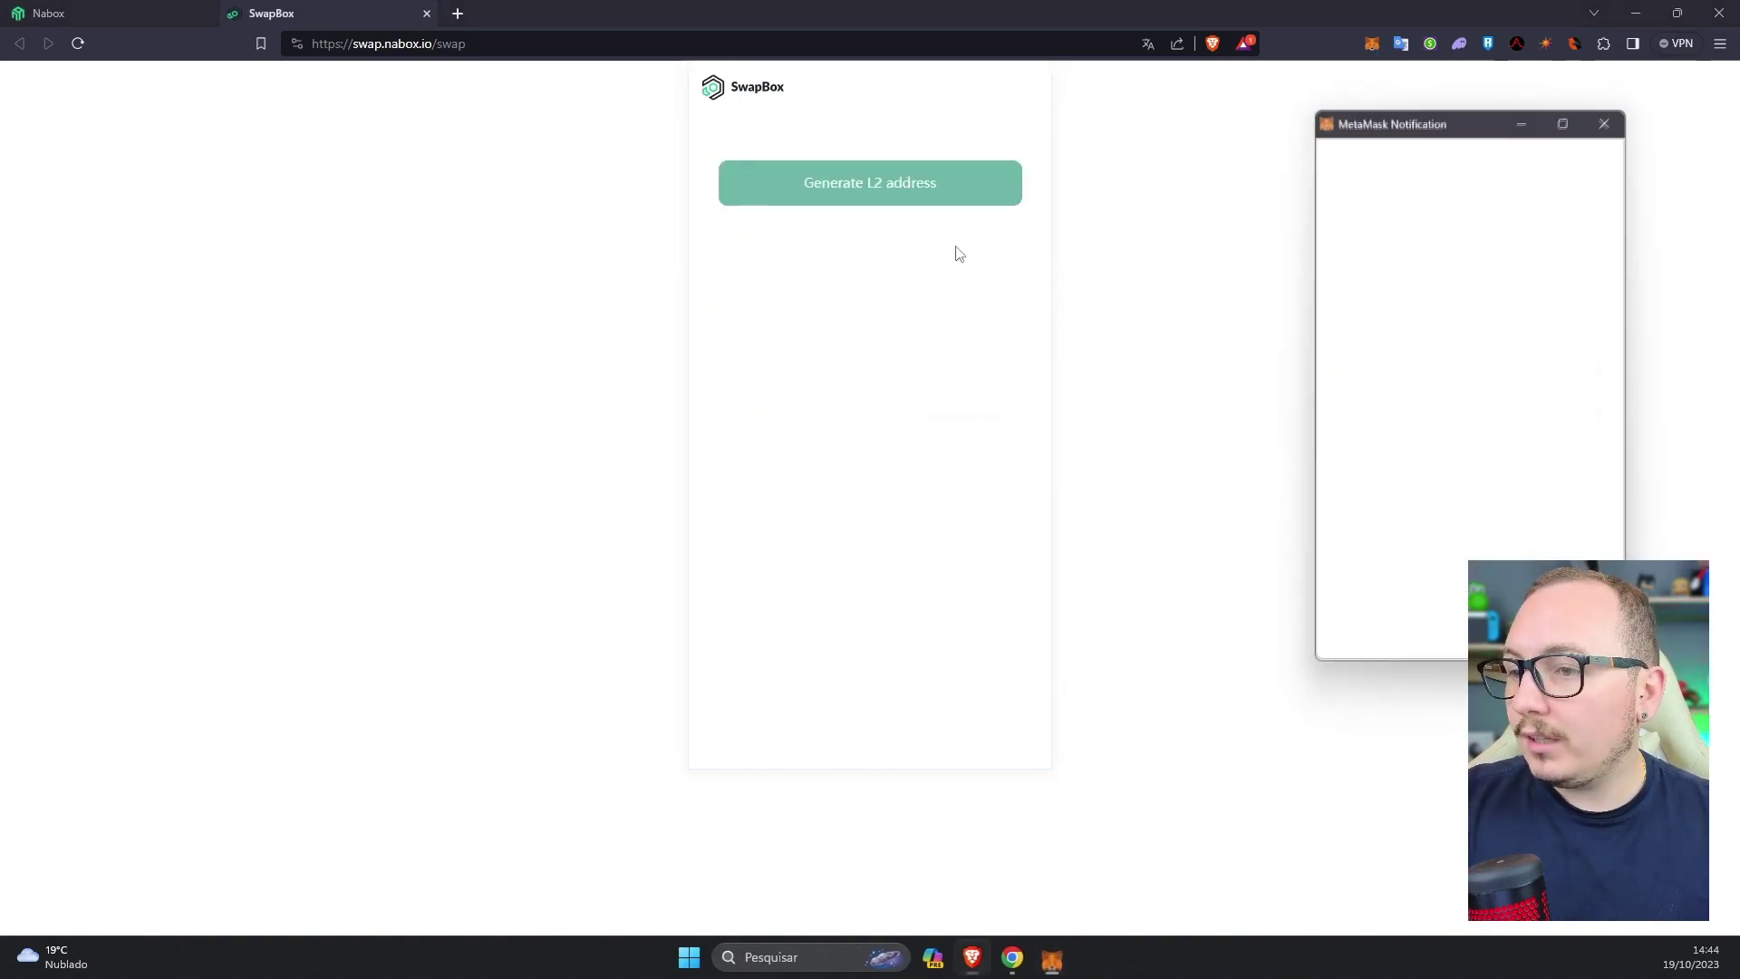
{"action": "left_click", "coordinate": [935, 193]}
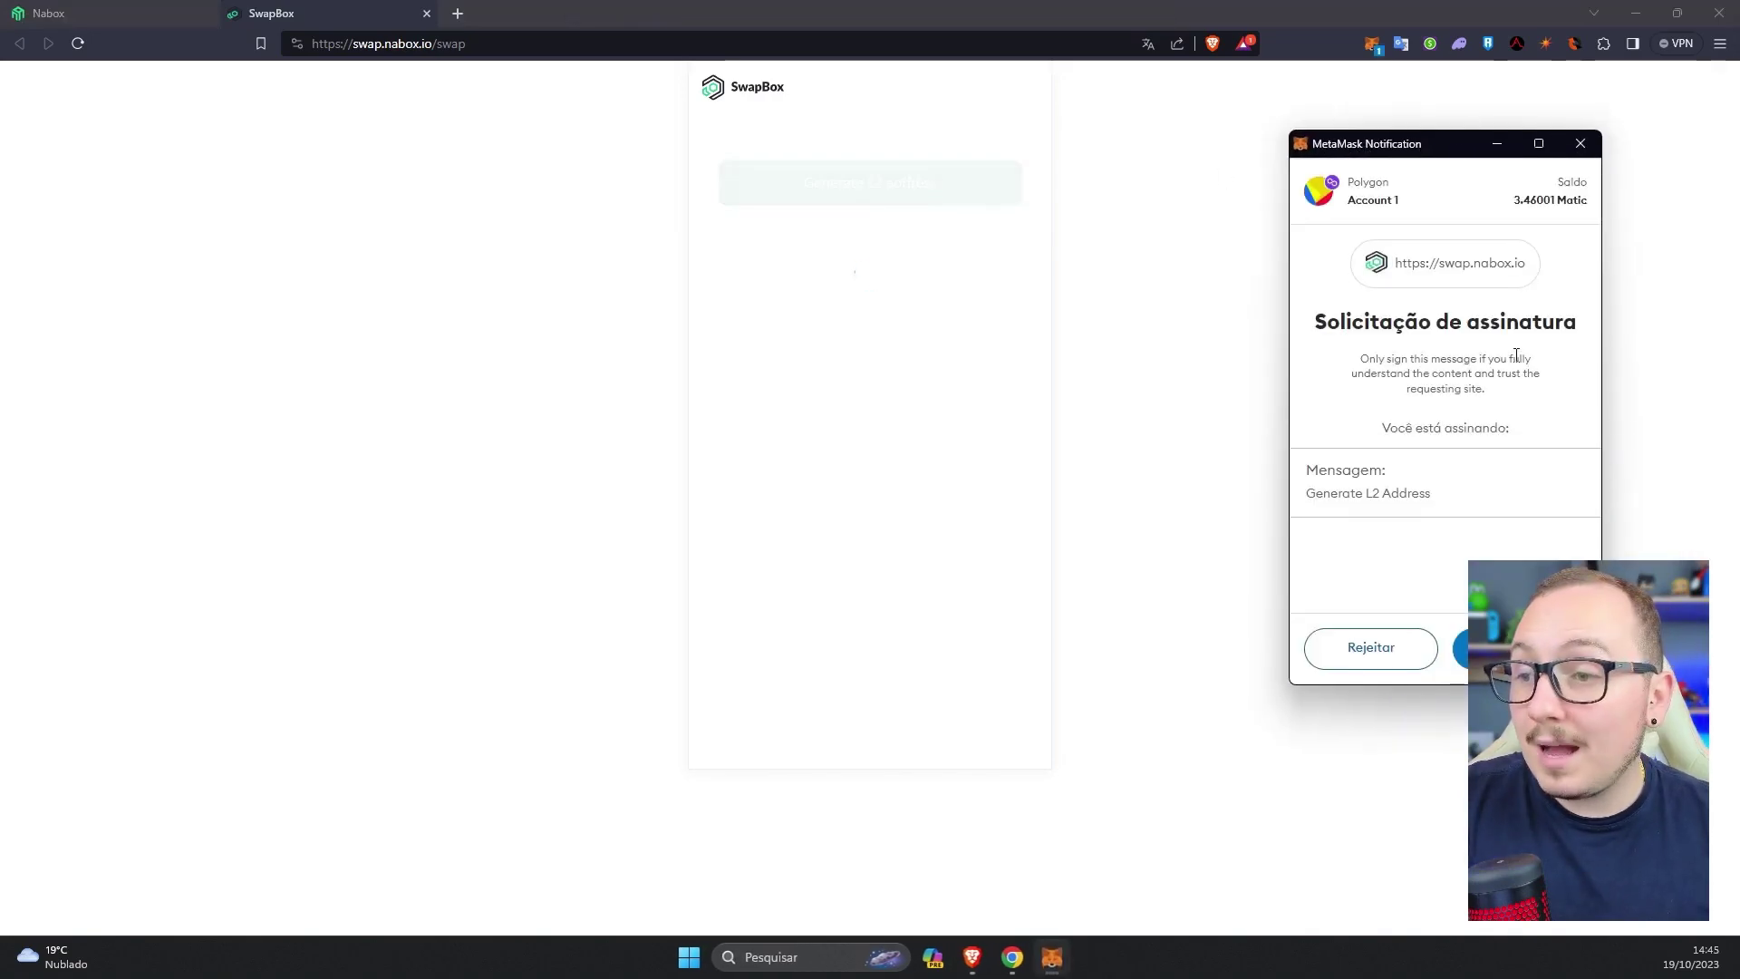
{"action": "left_click", "coordinate": [1523, 647]}
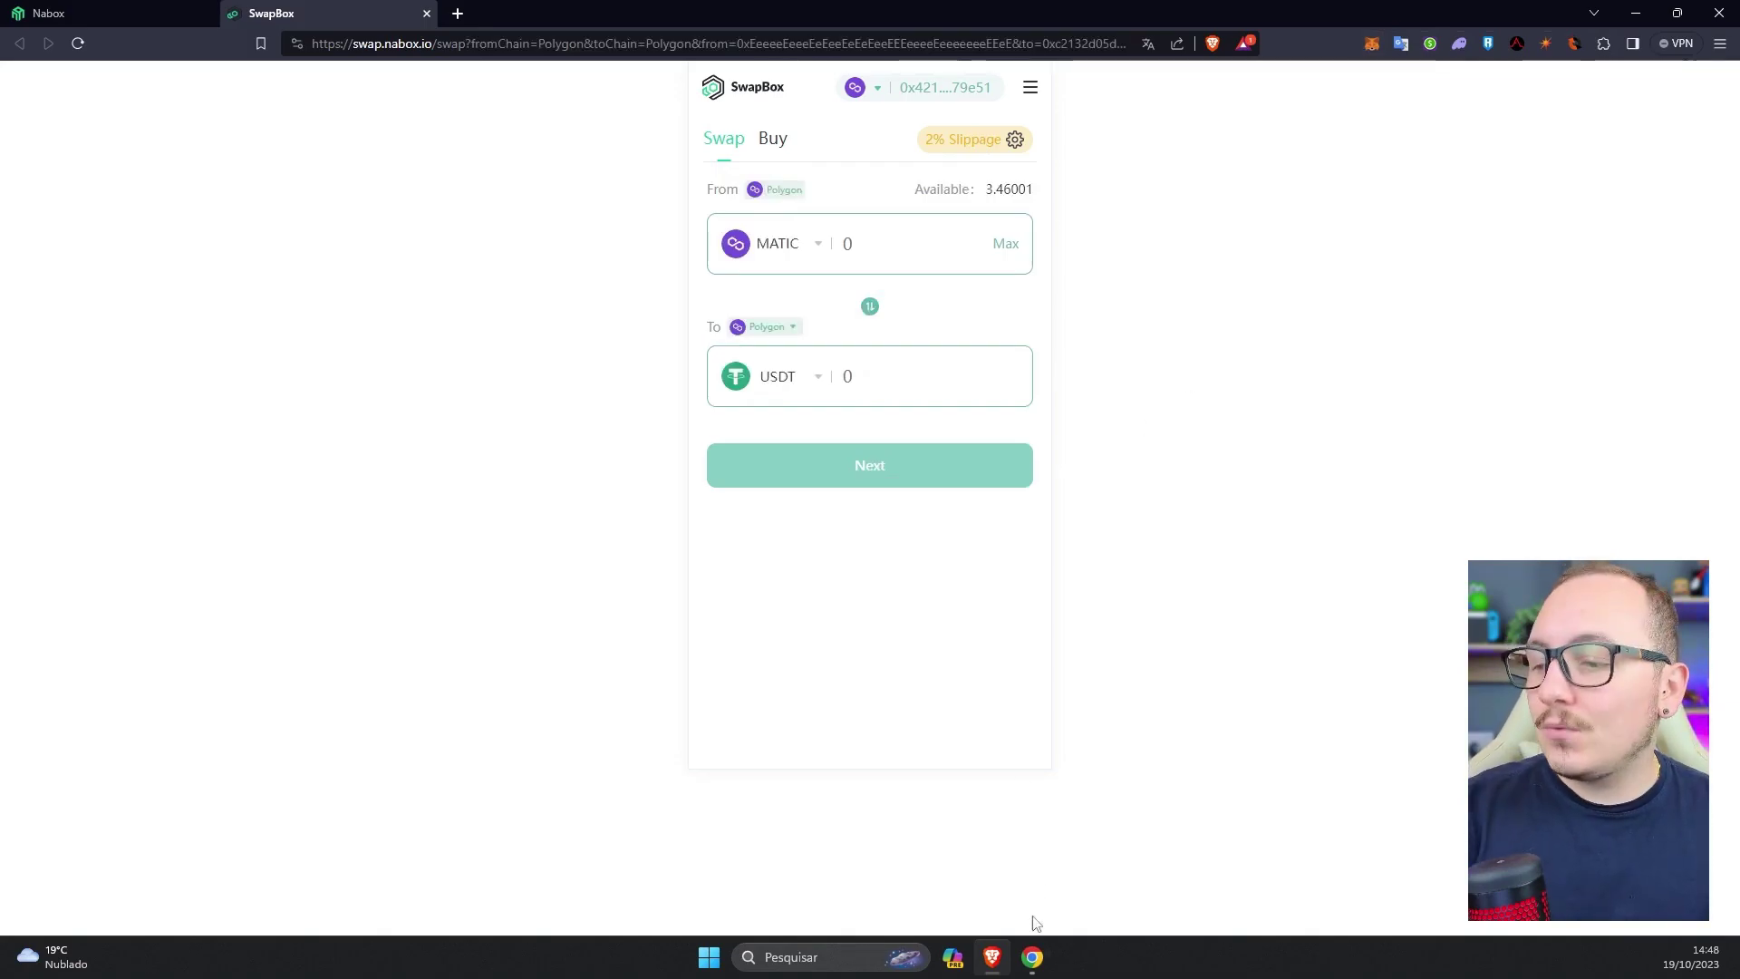
{"action": "left_click", "coordinate": [1033, 957]}
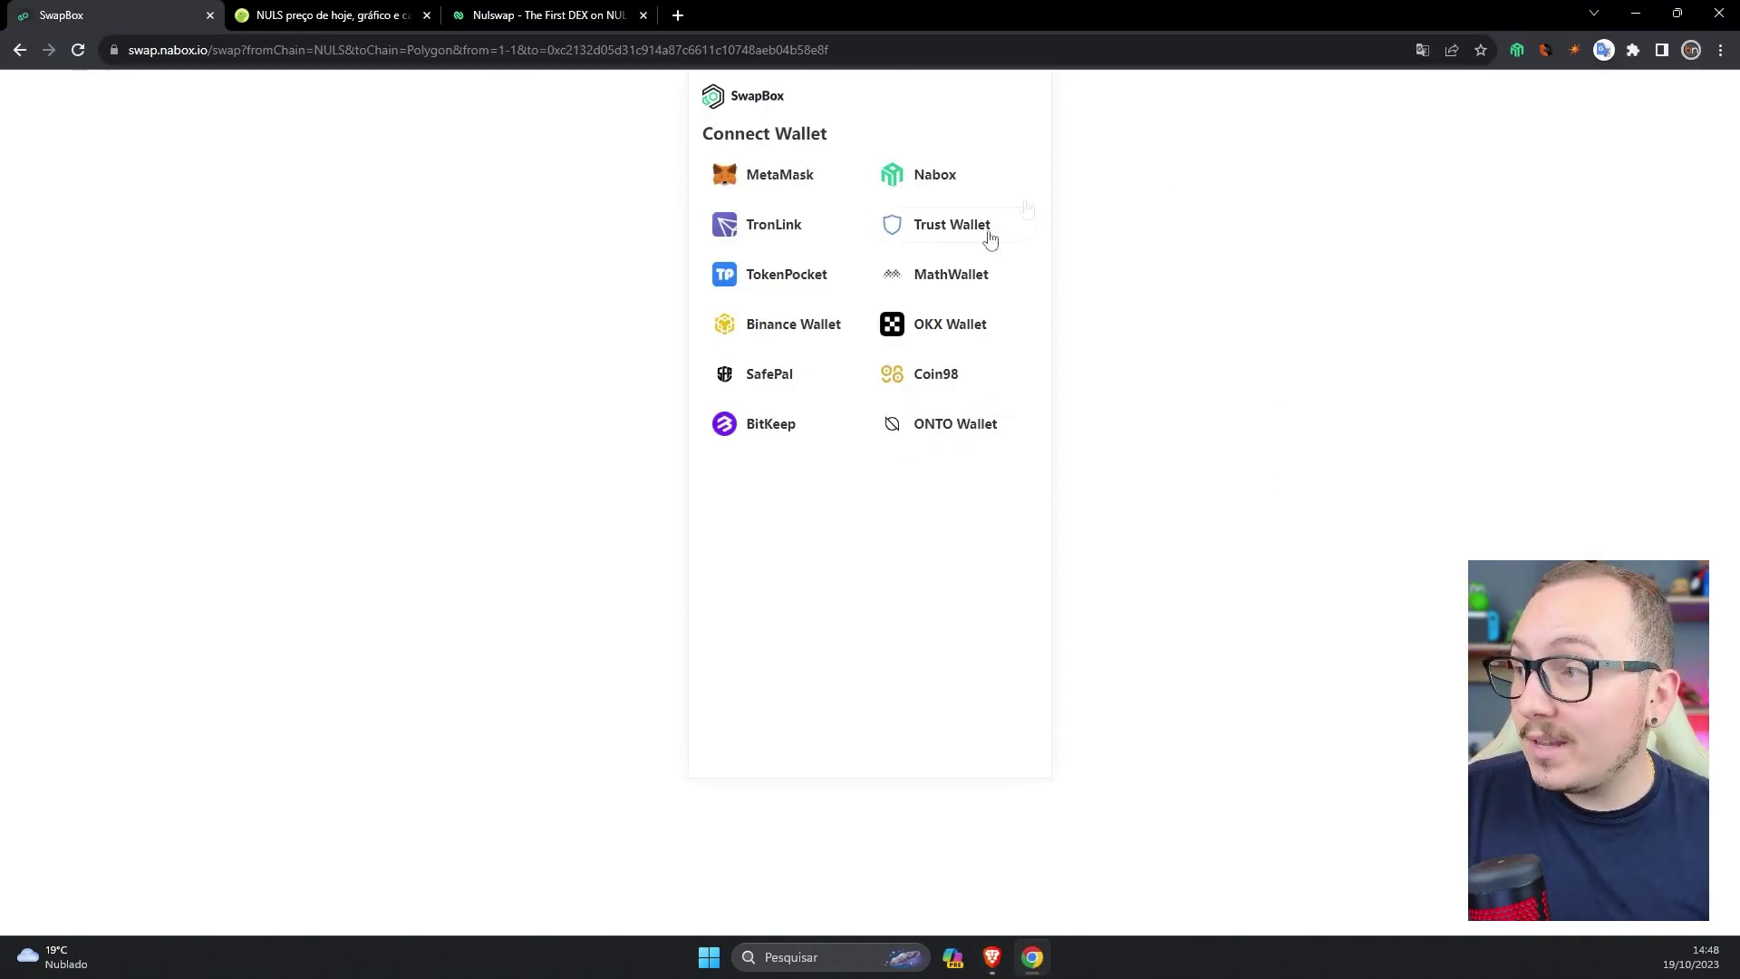
- Connect SwapBox in Chrome through the Nabox wallet using Account1
{"action": "left_click", "coordinate": [950, 180]}
{"action": "left_click", "coordinate": [1455, 276]}
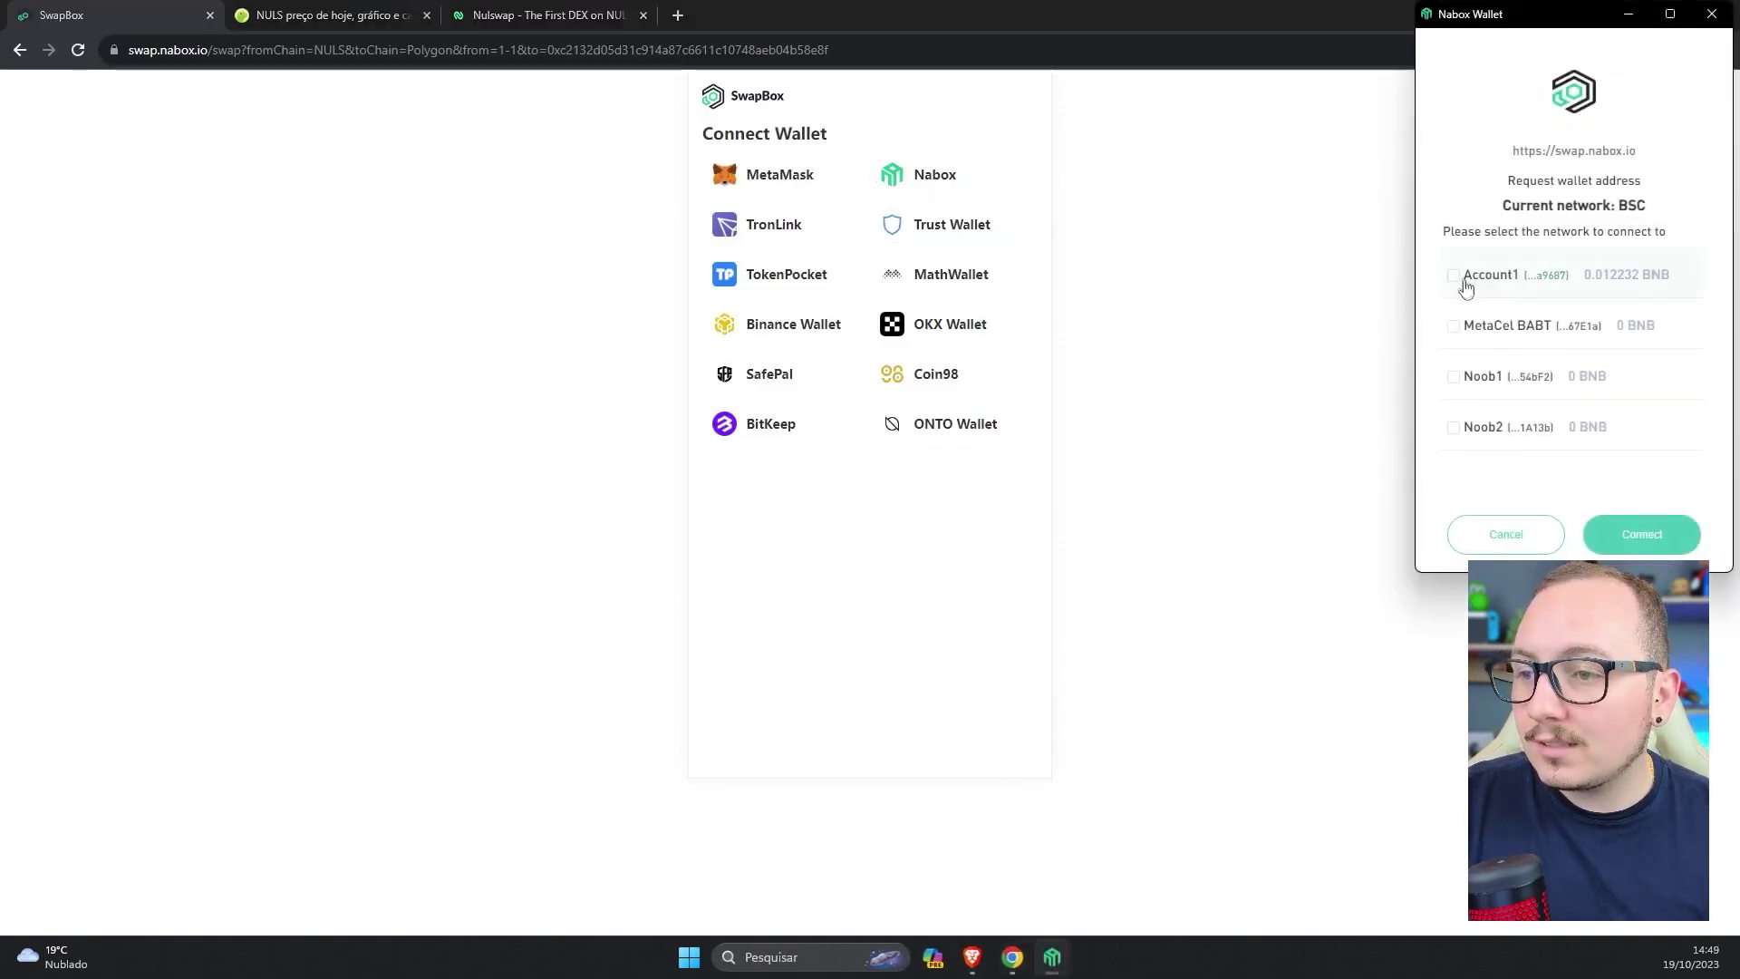
{"action": "left_click", "coordinate": [1666, 541]}
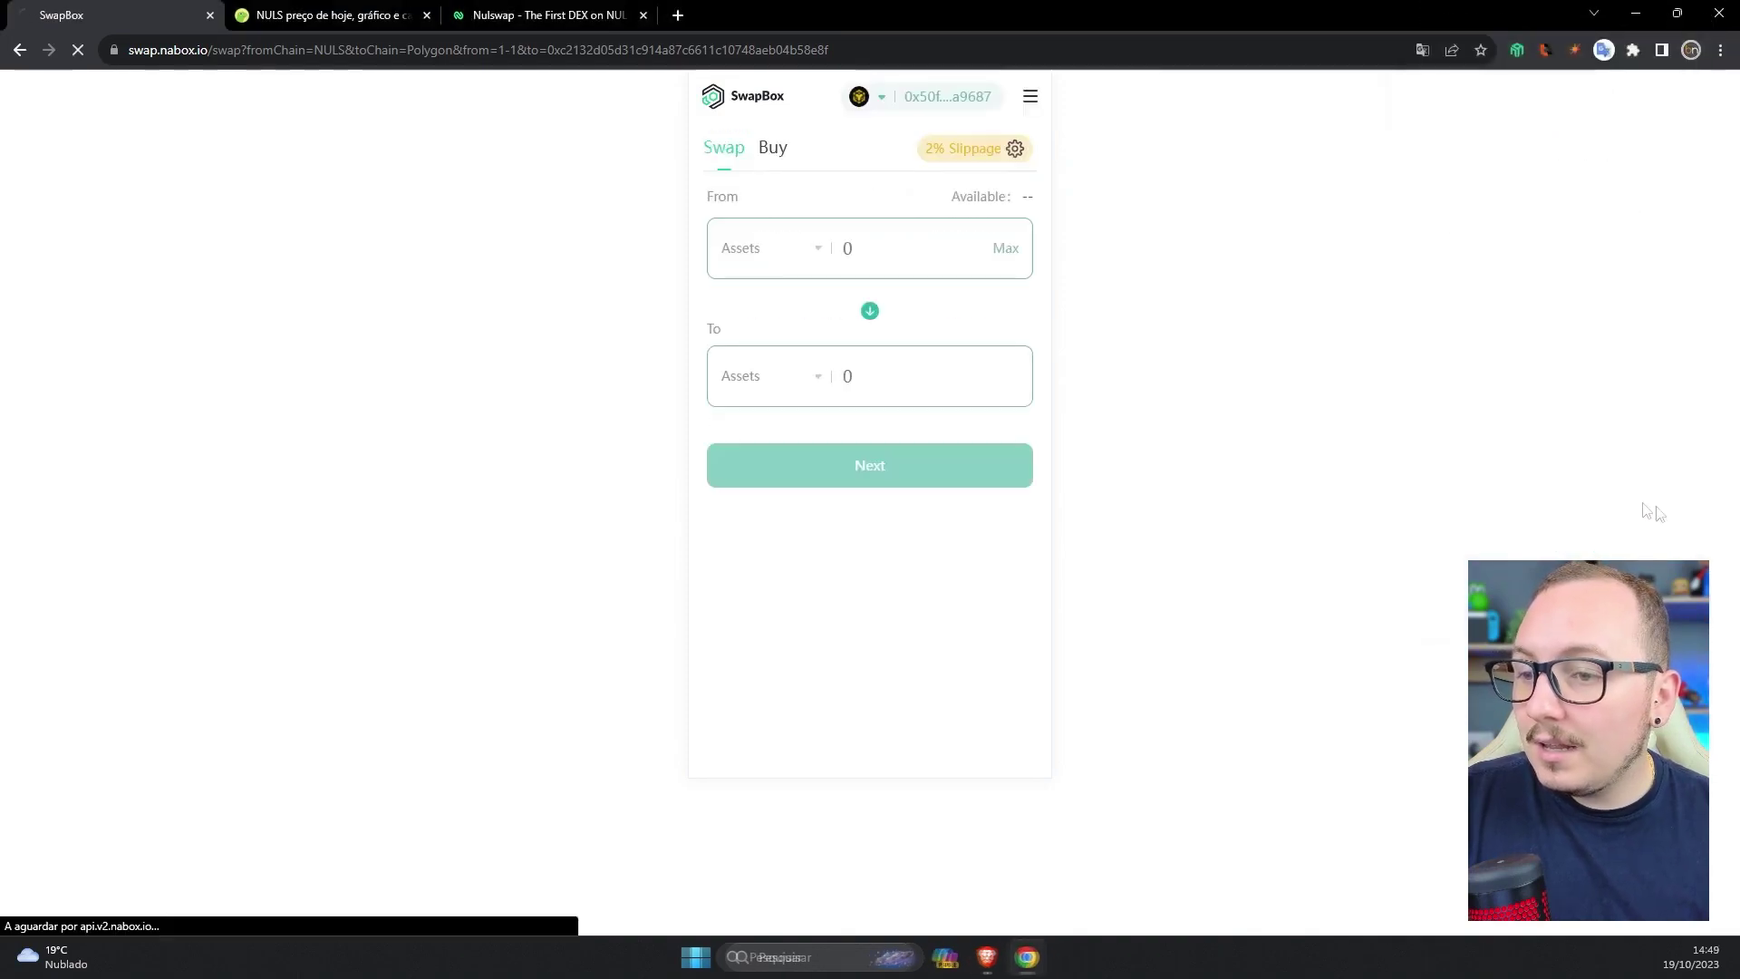
- Switch the Nabox wallet from BSC to NULS, making 1,119.464625 NULS available to swap
{"action": "left_click", "coordinate": [1472, 88]}
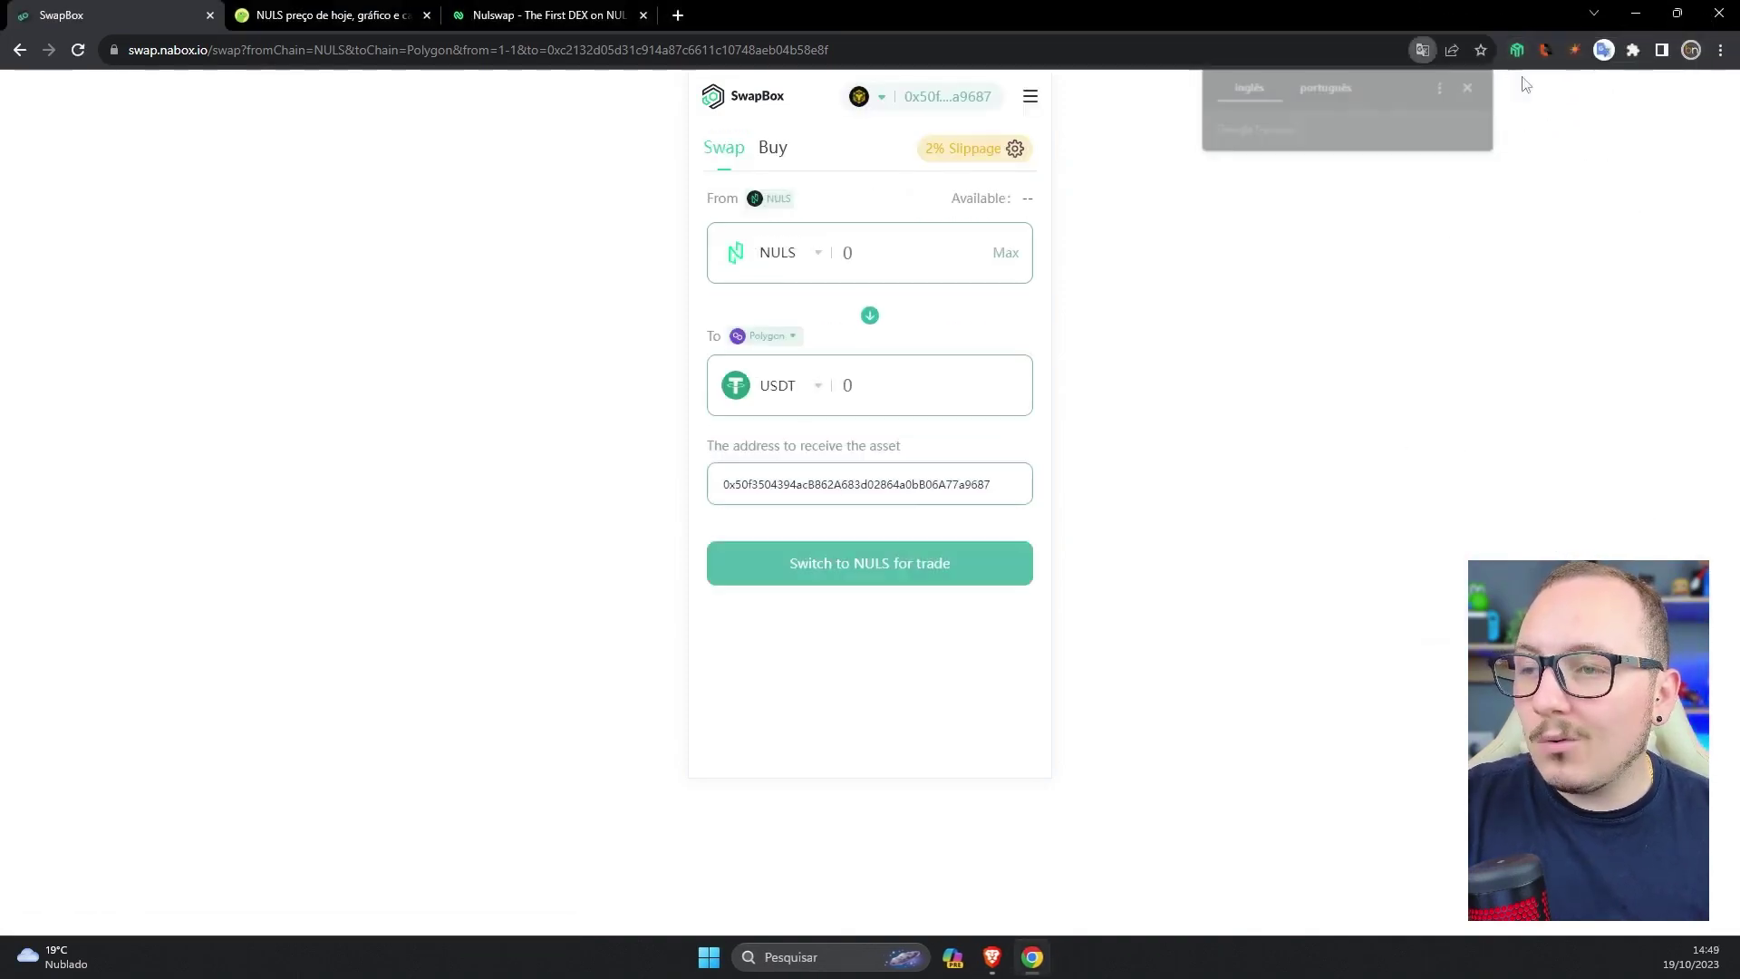
{"action": "left_click", "coordinate": [1519, 50]}
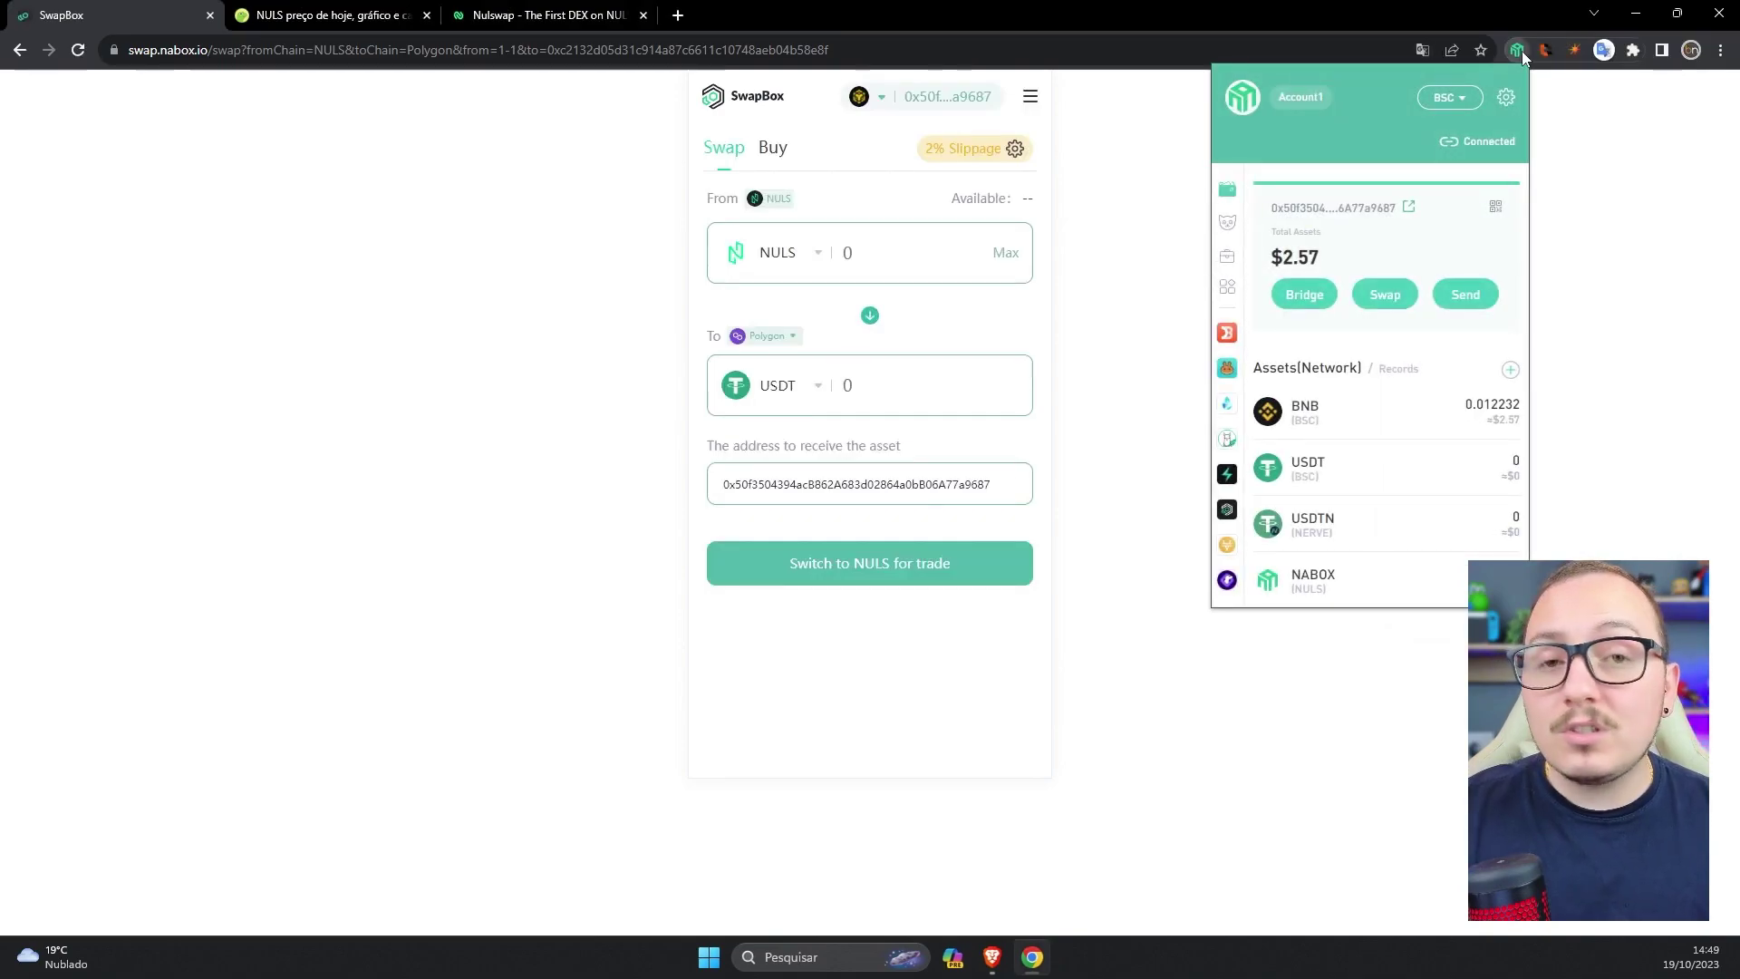
{"action": "left_click", "coordinate": [1451, 97]}
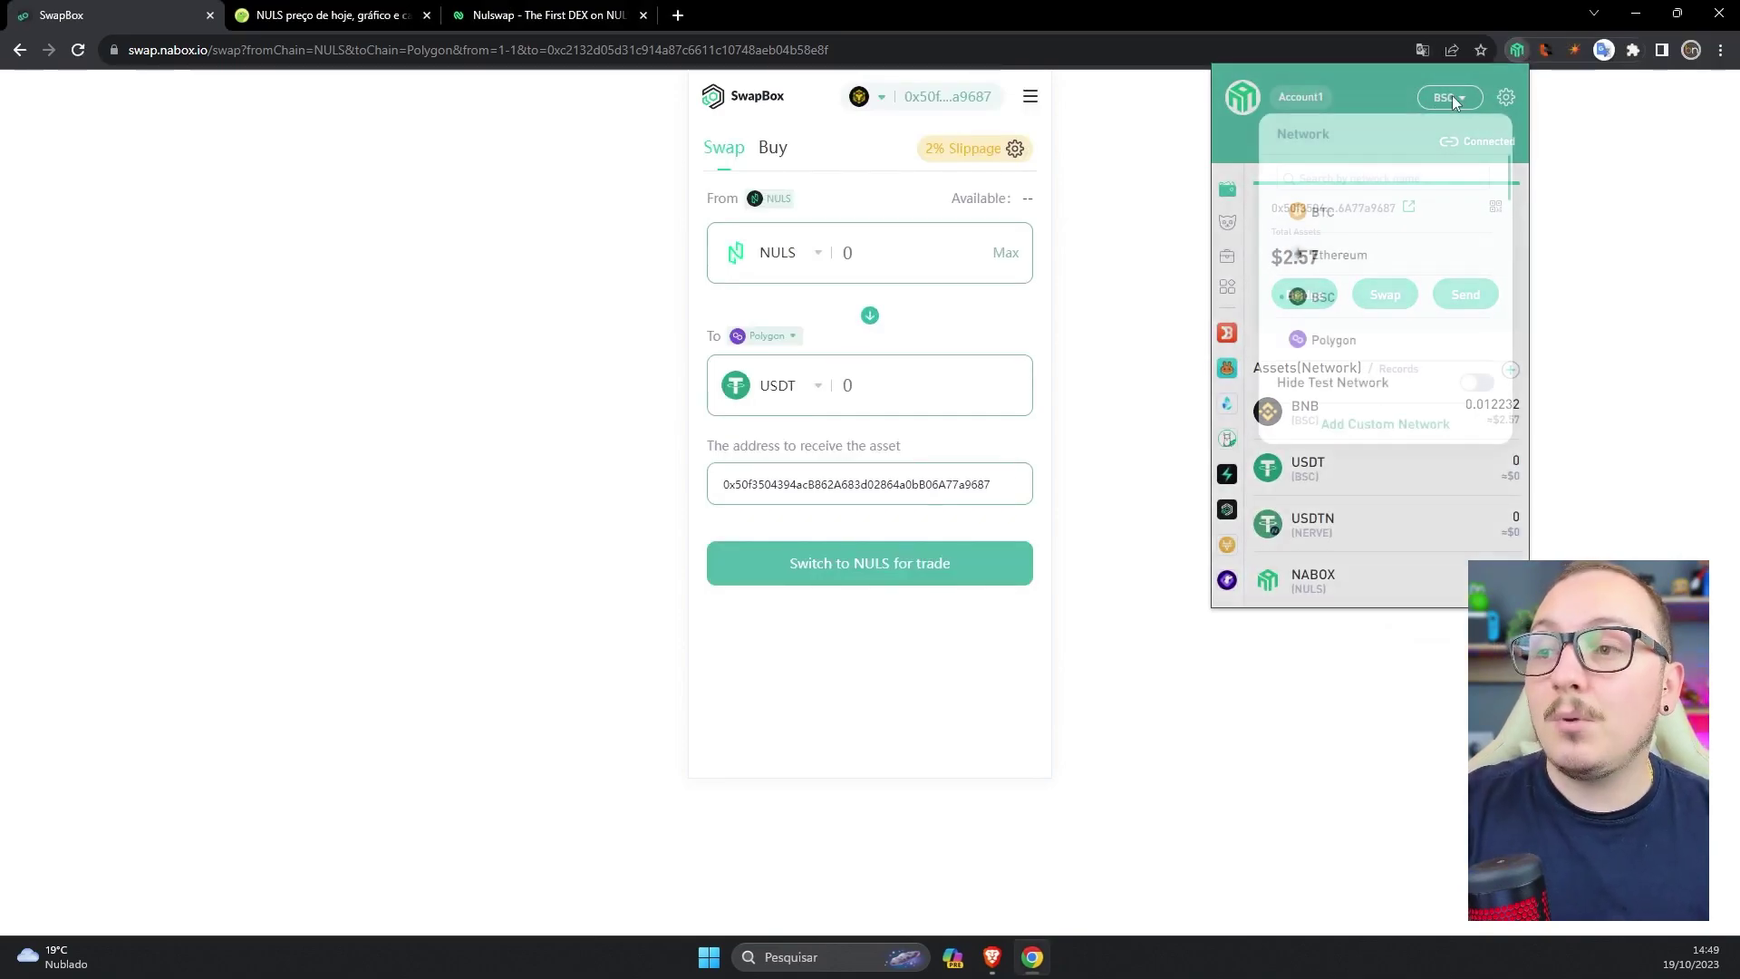
{"action": "scroll", "coordinate": [1421, 243], "scroll_direction": "down", "scroll_amount": 3}
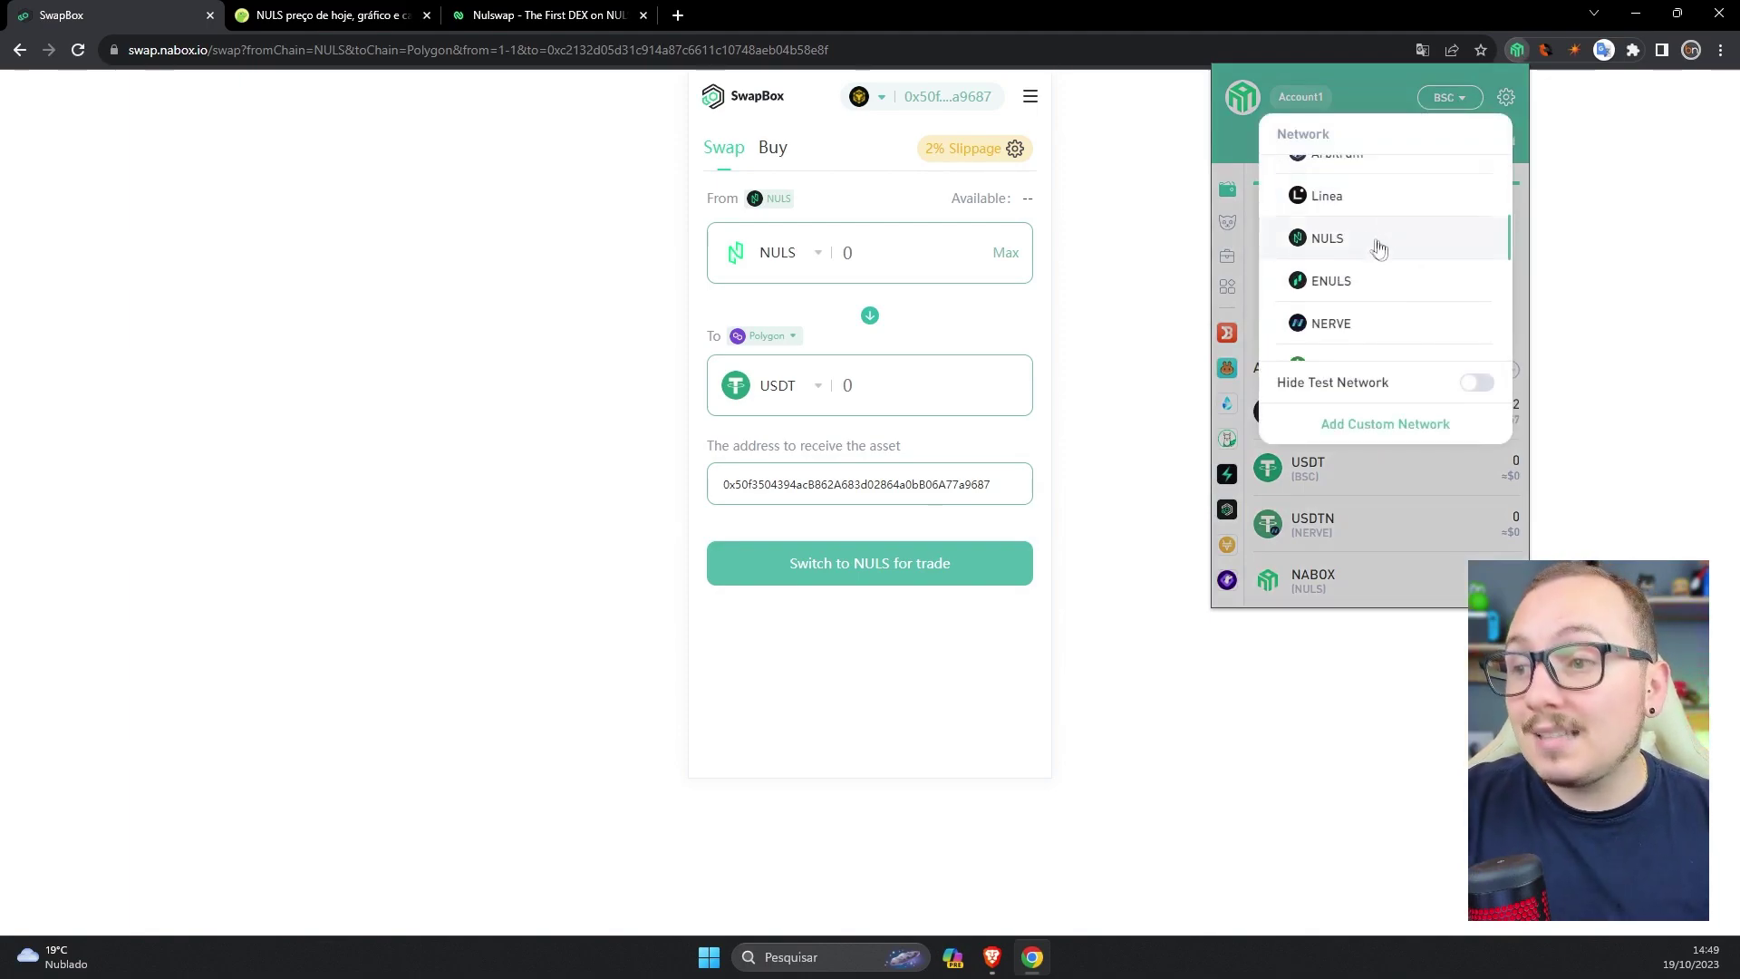
{"action": "left_click", "coordinate": [1639, 384]}
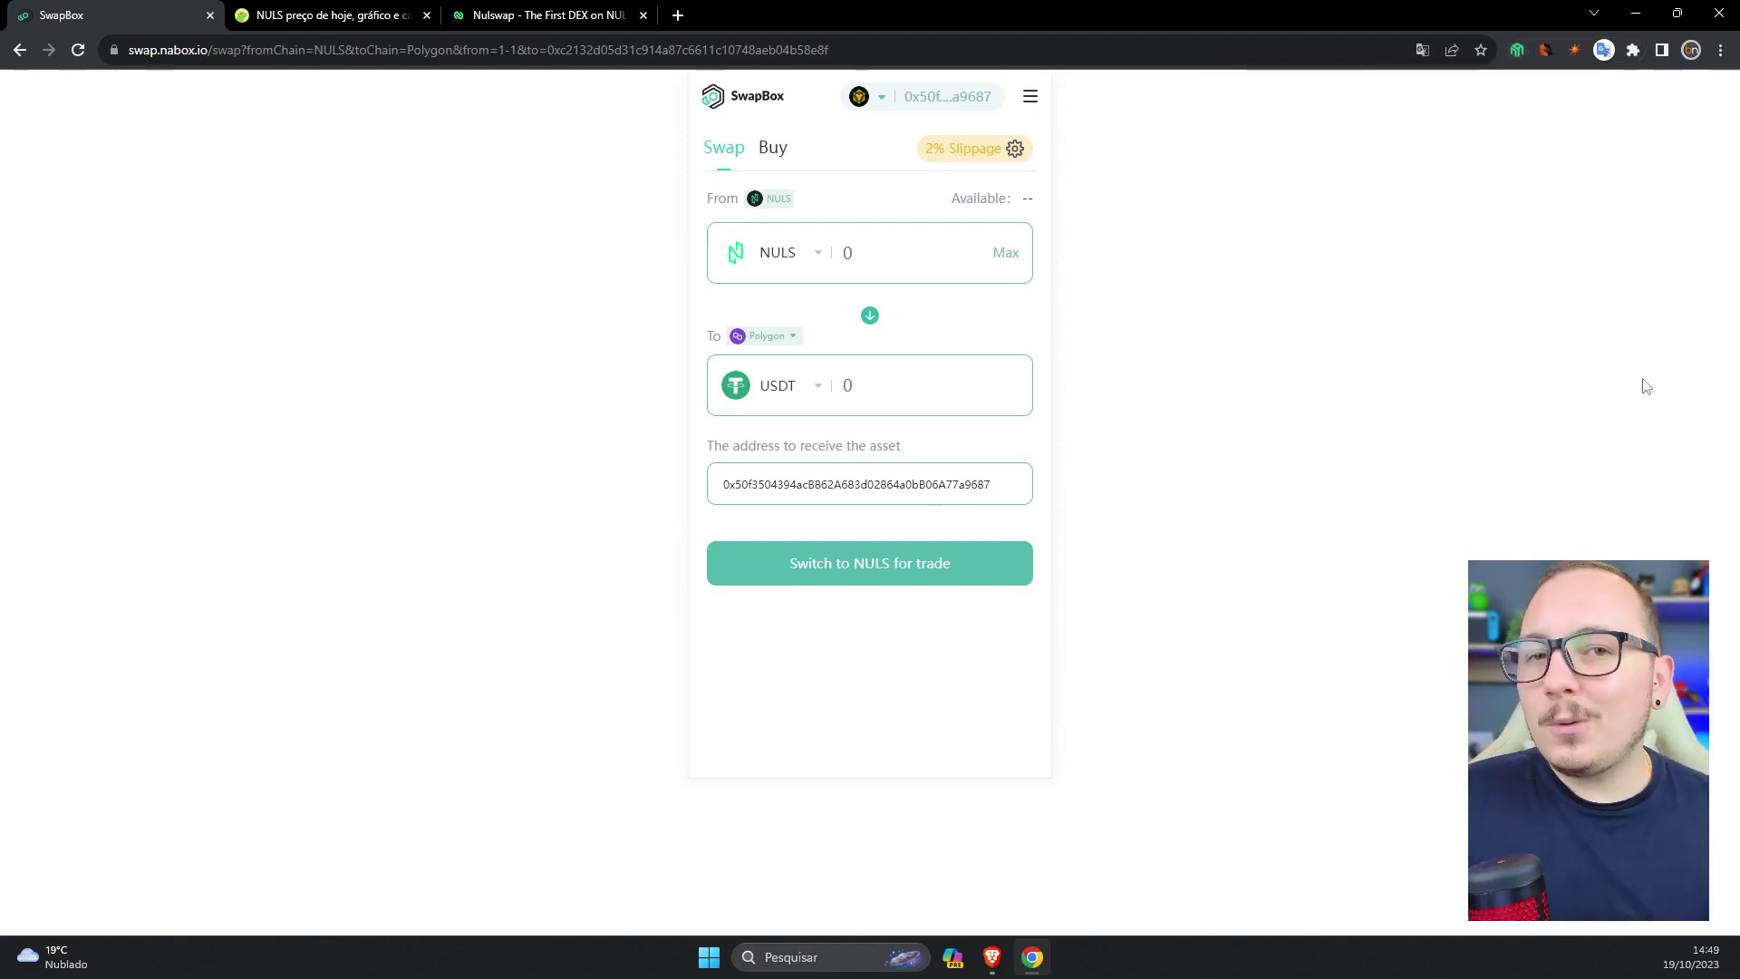
{"action": "left_click", "coordinate": [1520, 54]}
{"action": "left_click", "coordinate": [1445, 97]}
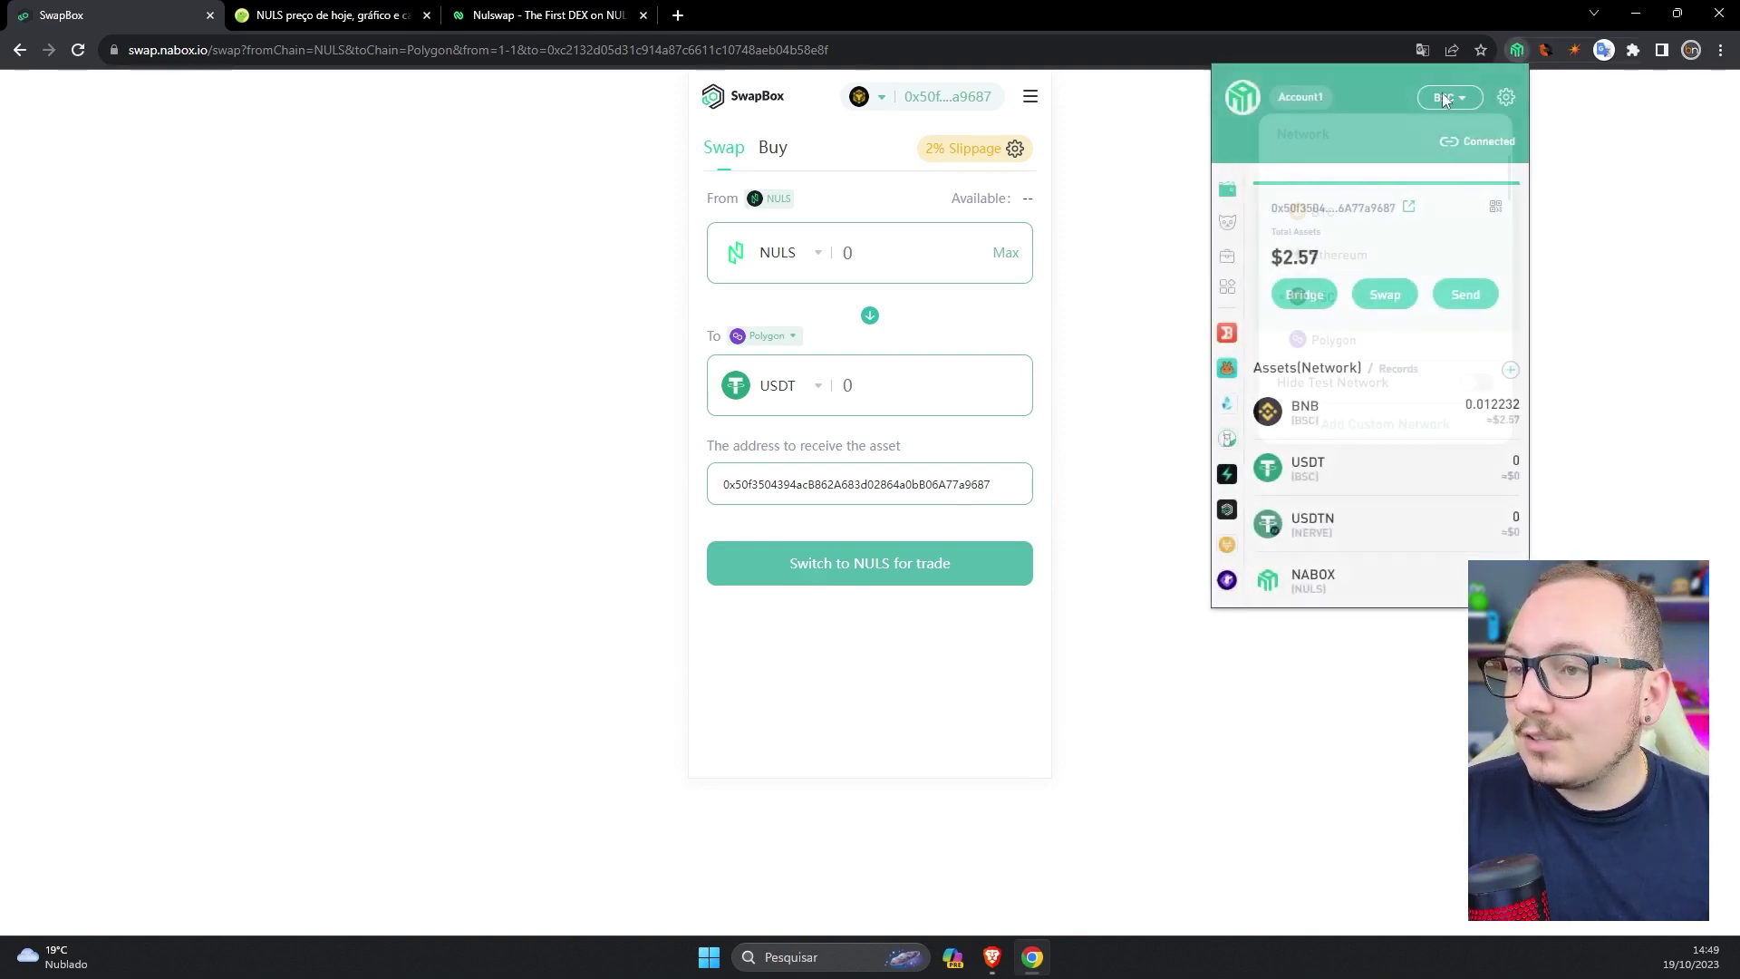
{"action": "scroll", "coordinate": [1373, 263], "scroll_direction": "down", "scroll_amount": 3}
{"action": "left_click", "coordinate": [1333, 338]}
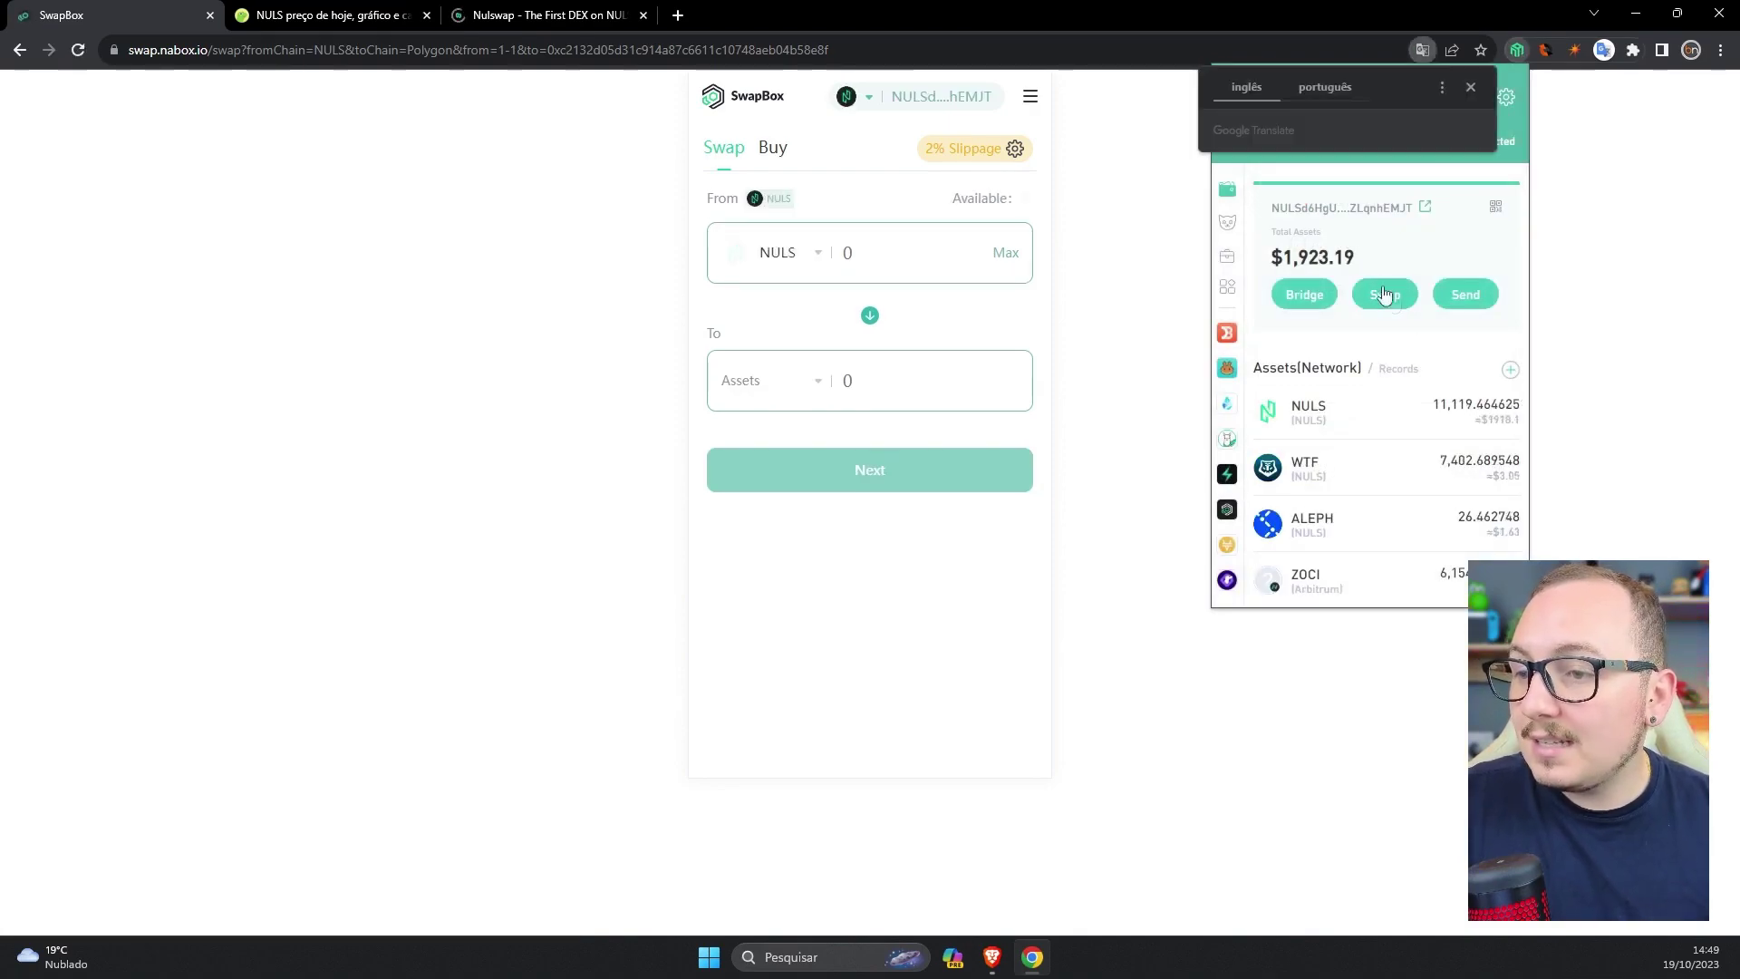
{"action": "left_click", "coordinate": [1637, 357]}
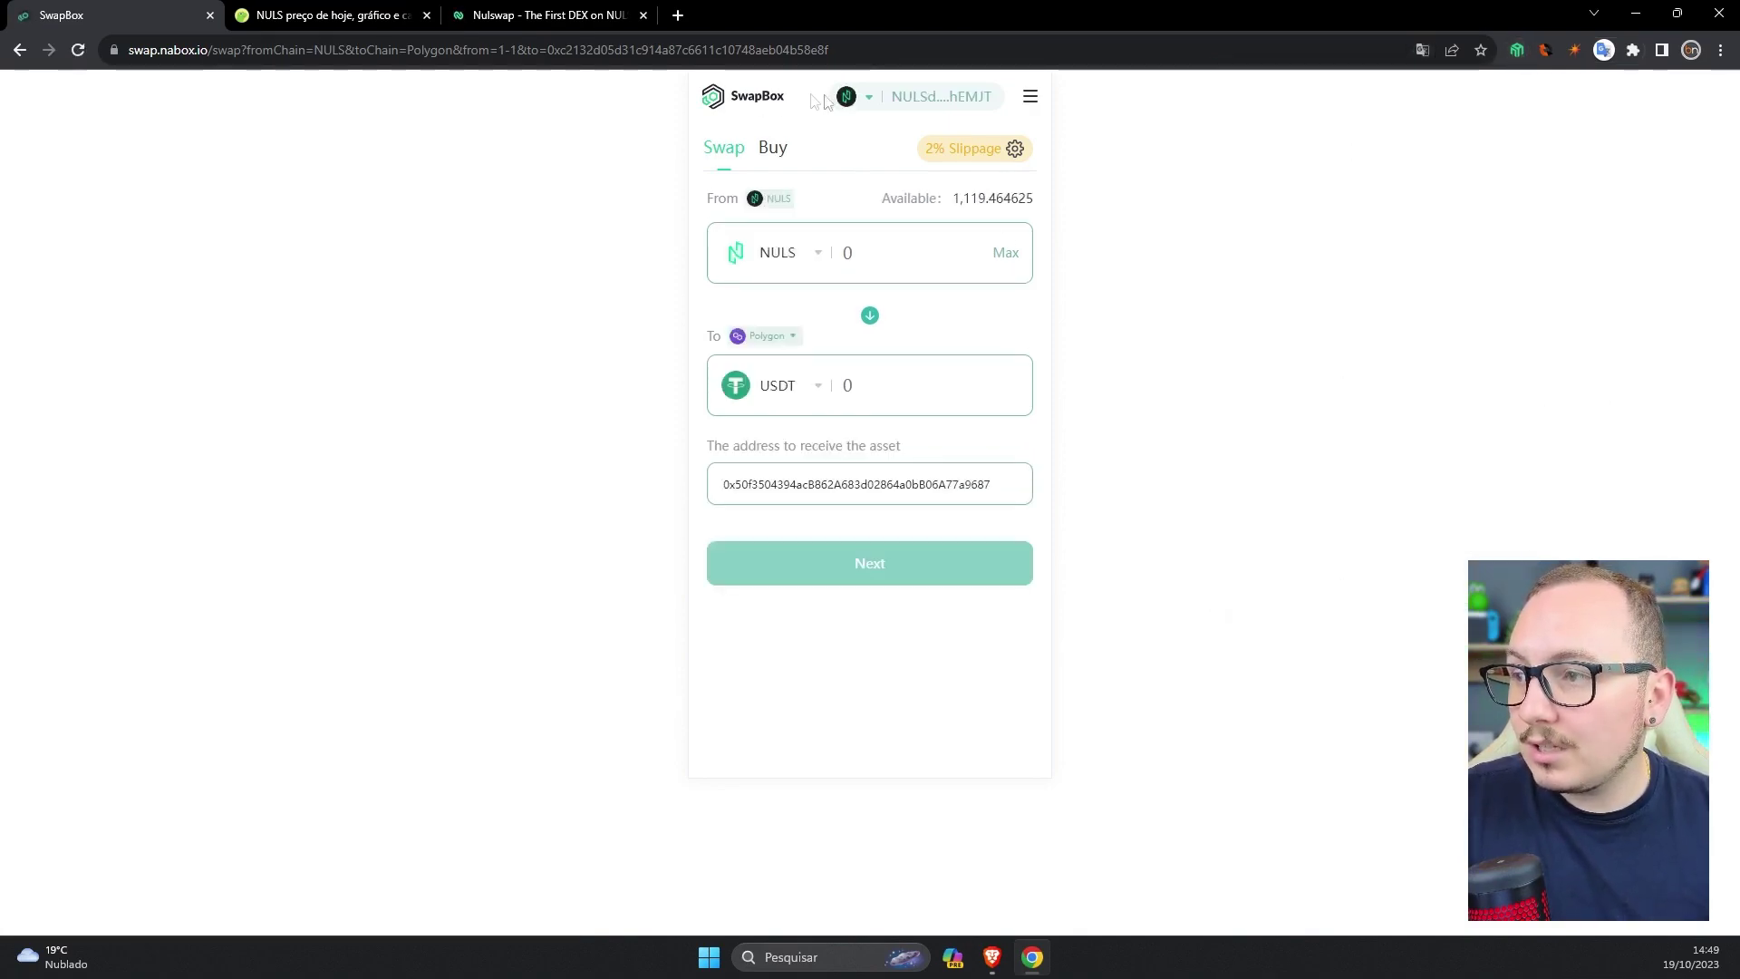
- Keep NULS as the source network and change the USDT destination from Polygon to BSC
{"action": "left_click", "coordinate": [845, 98]}
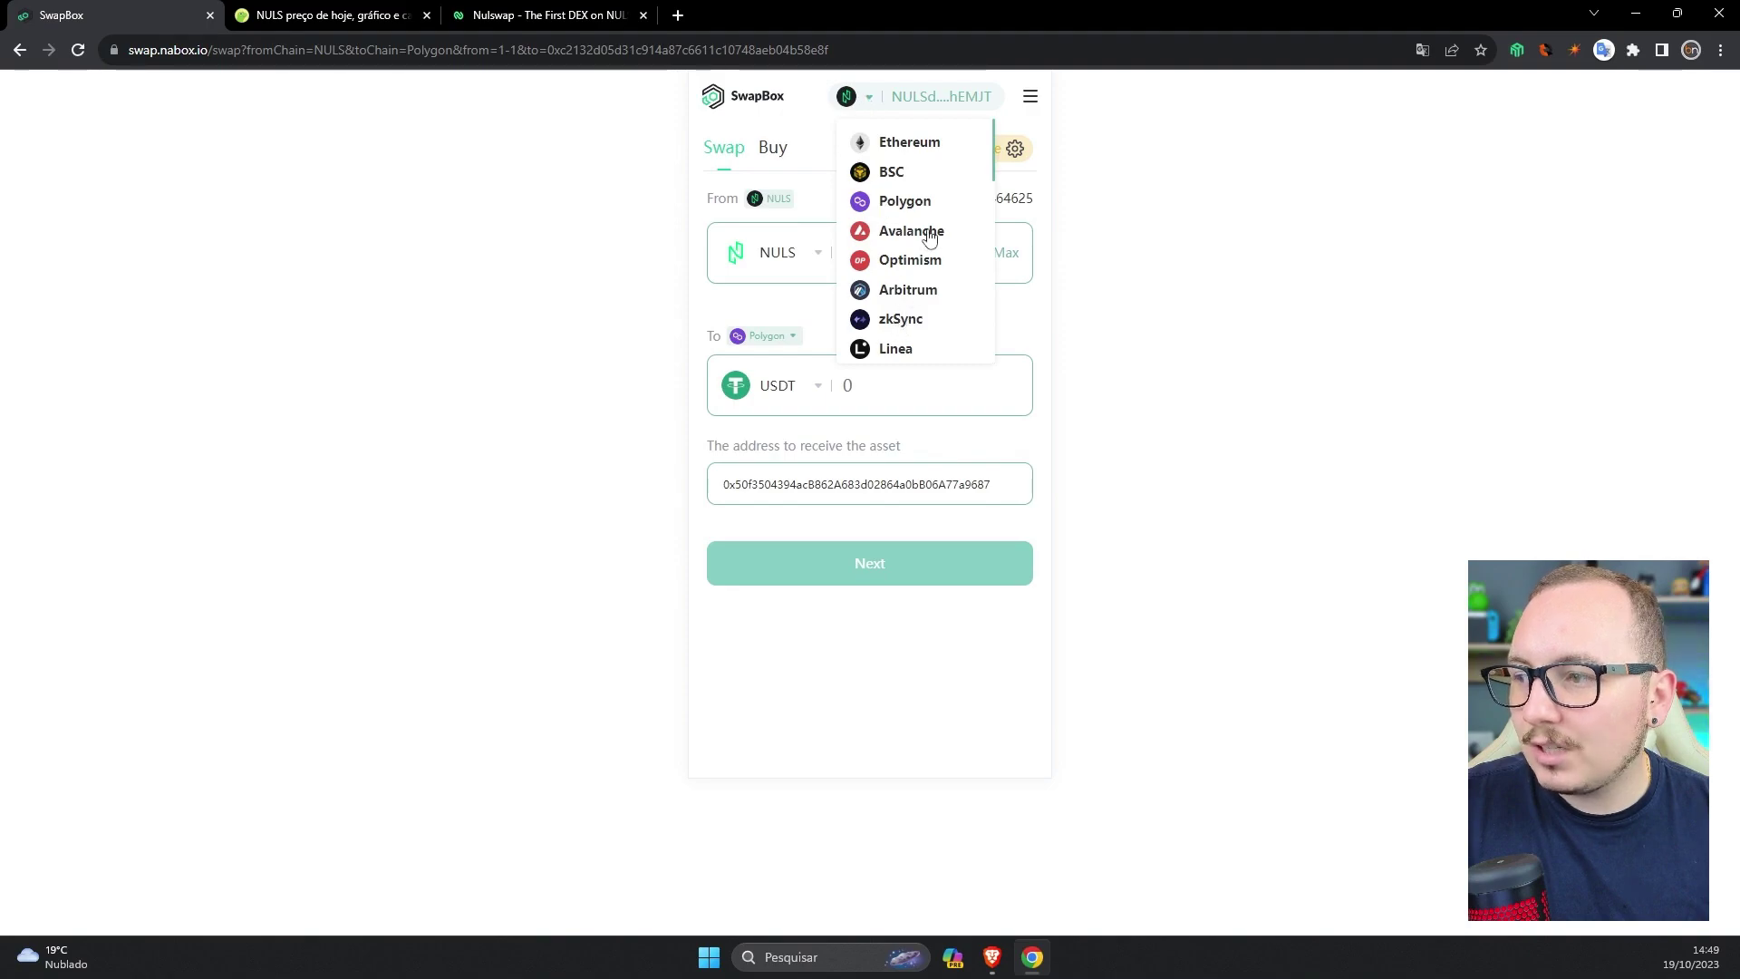
{"action": "scroll", "coordinate": [905, 313], "scroll_direction": "down", "scroll_amount": 2}
{"action": "left_click", "coordinate": [895, 197]}
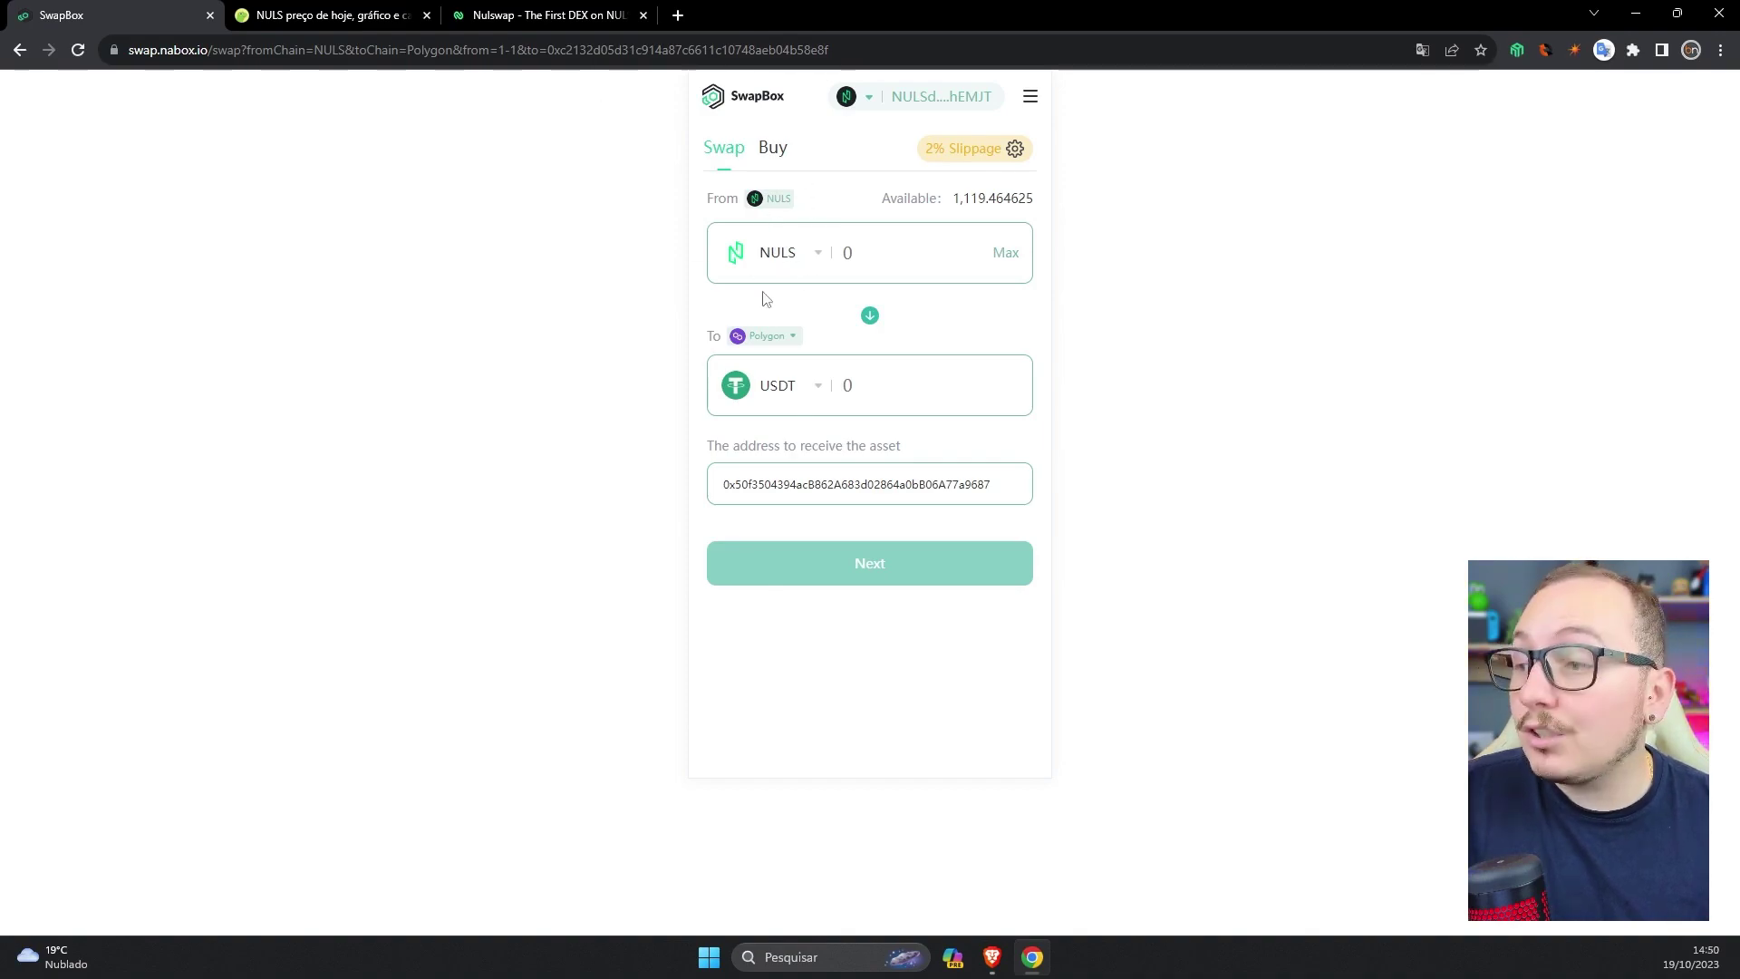
{"action": "left_click", "coordinate": [790, 337]}
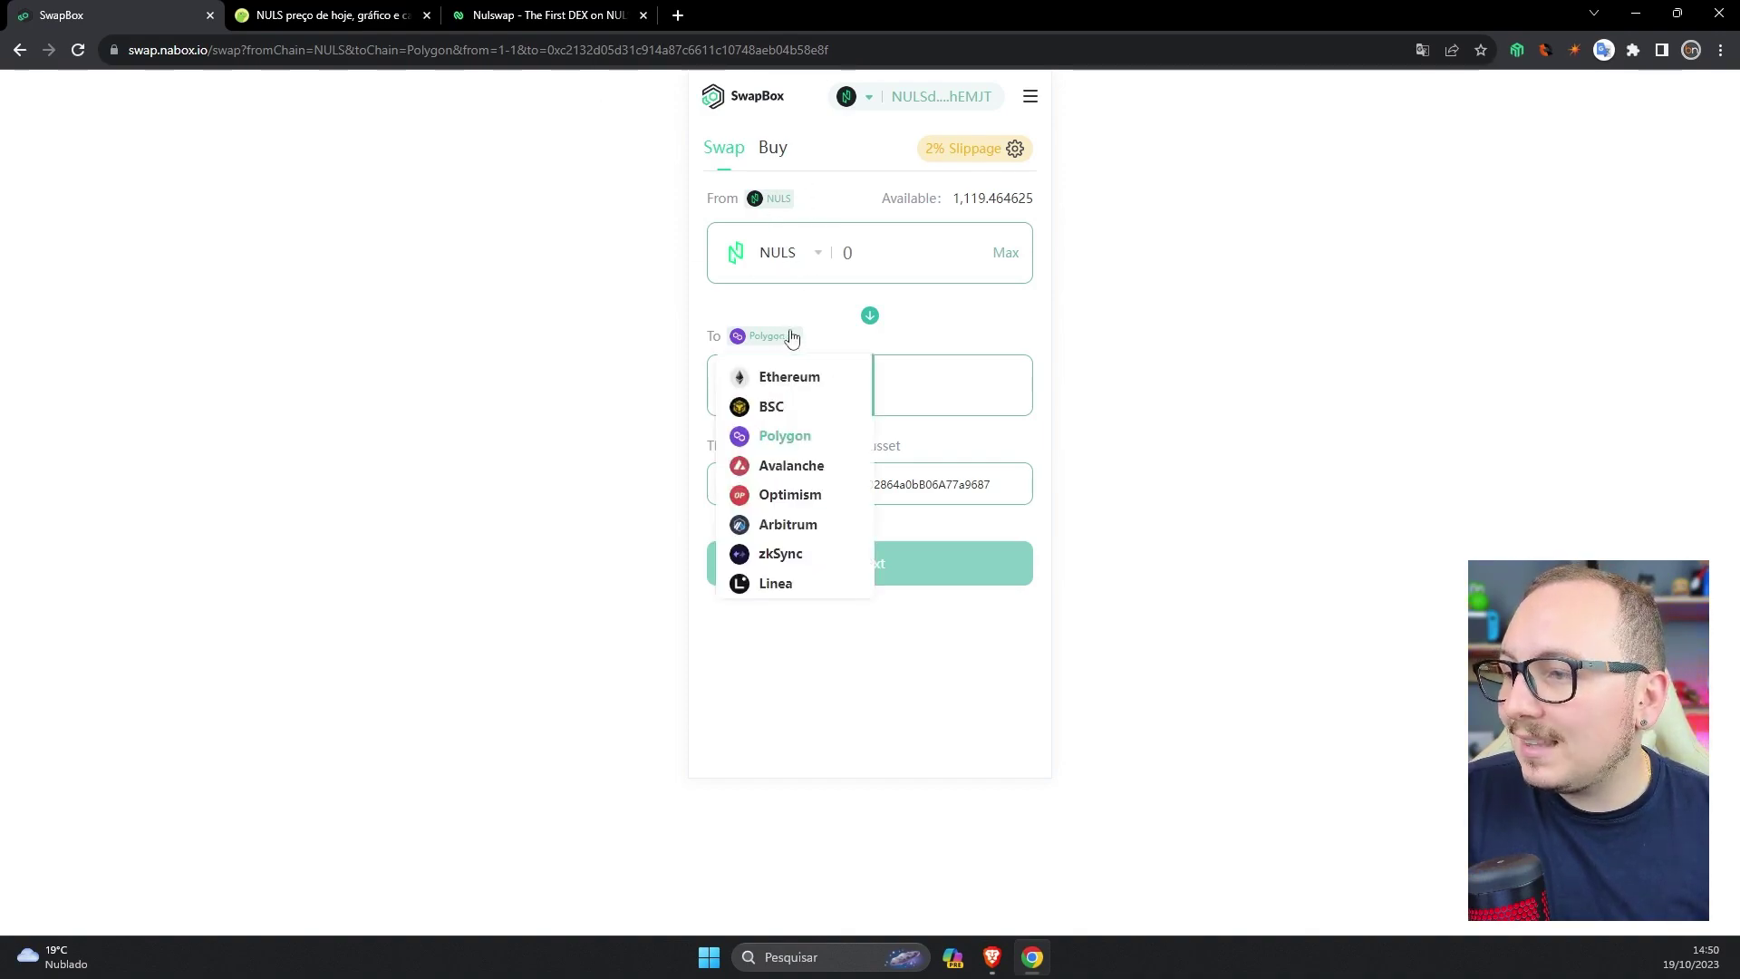
{"action": "left_click", "coordinate": [770, 409]}
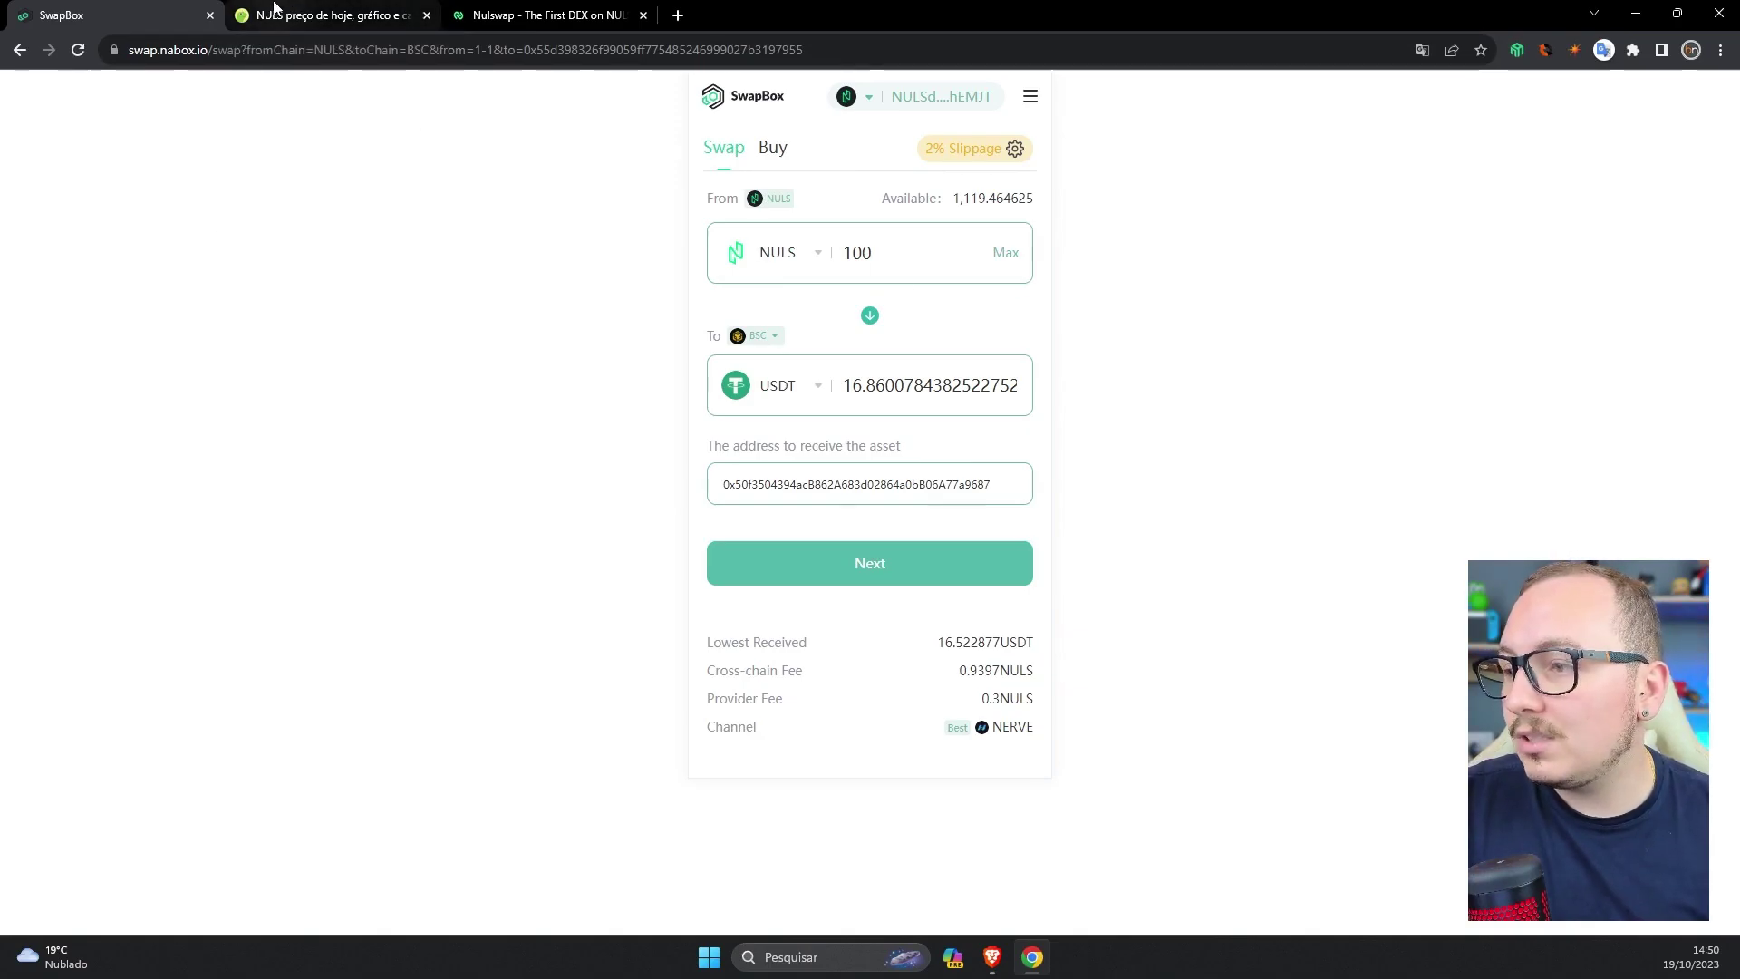
- Check the USD value of 100 NULS on CoinGecko before returning to the swap
{"action": "left_click", "coordinate": [274, 9]}
{"action": "left_click", "coordinate": [1207, 380]}
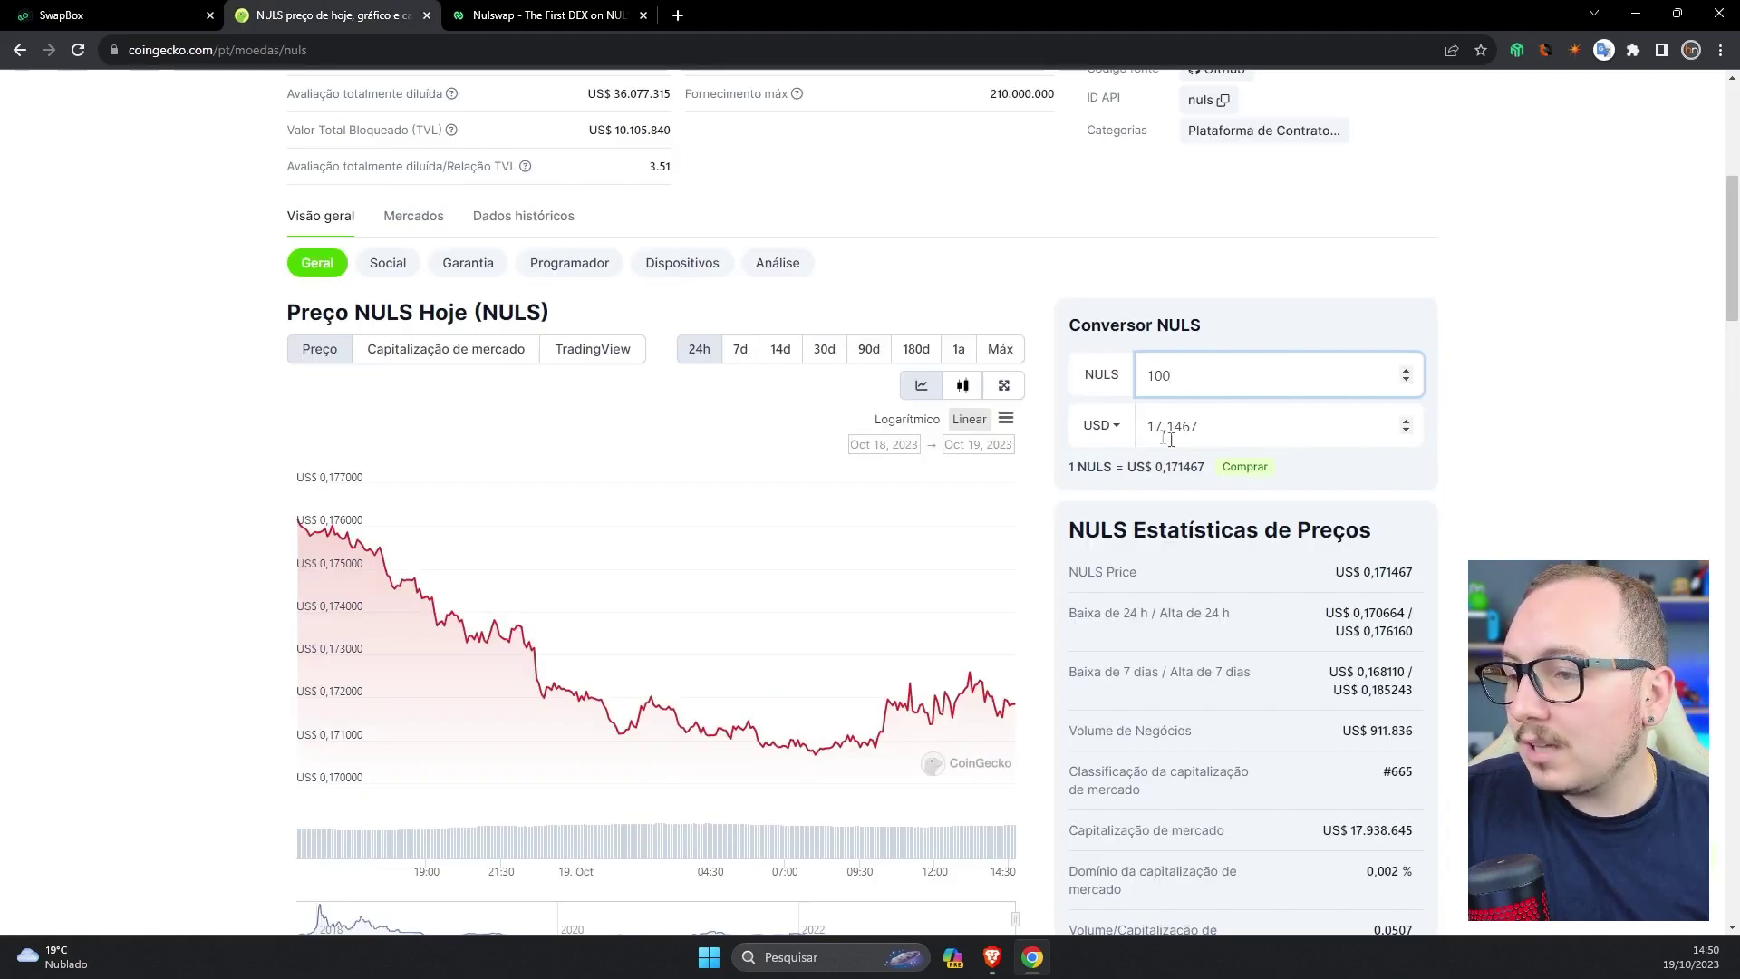
{"action": "left_click", "coordinate": [150, 14]}
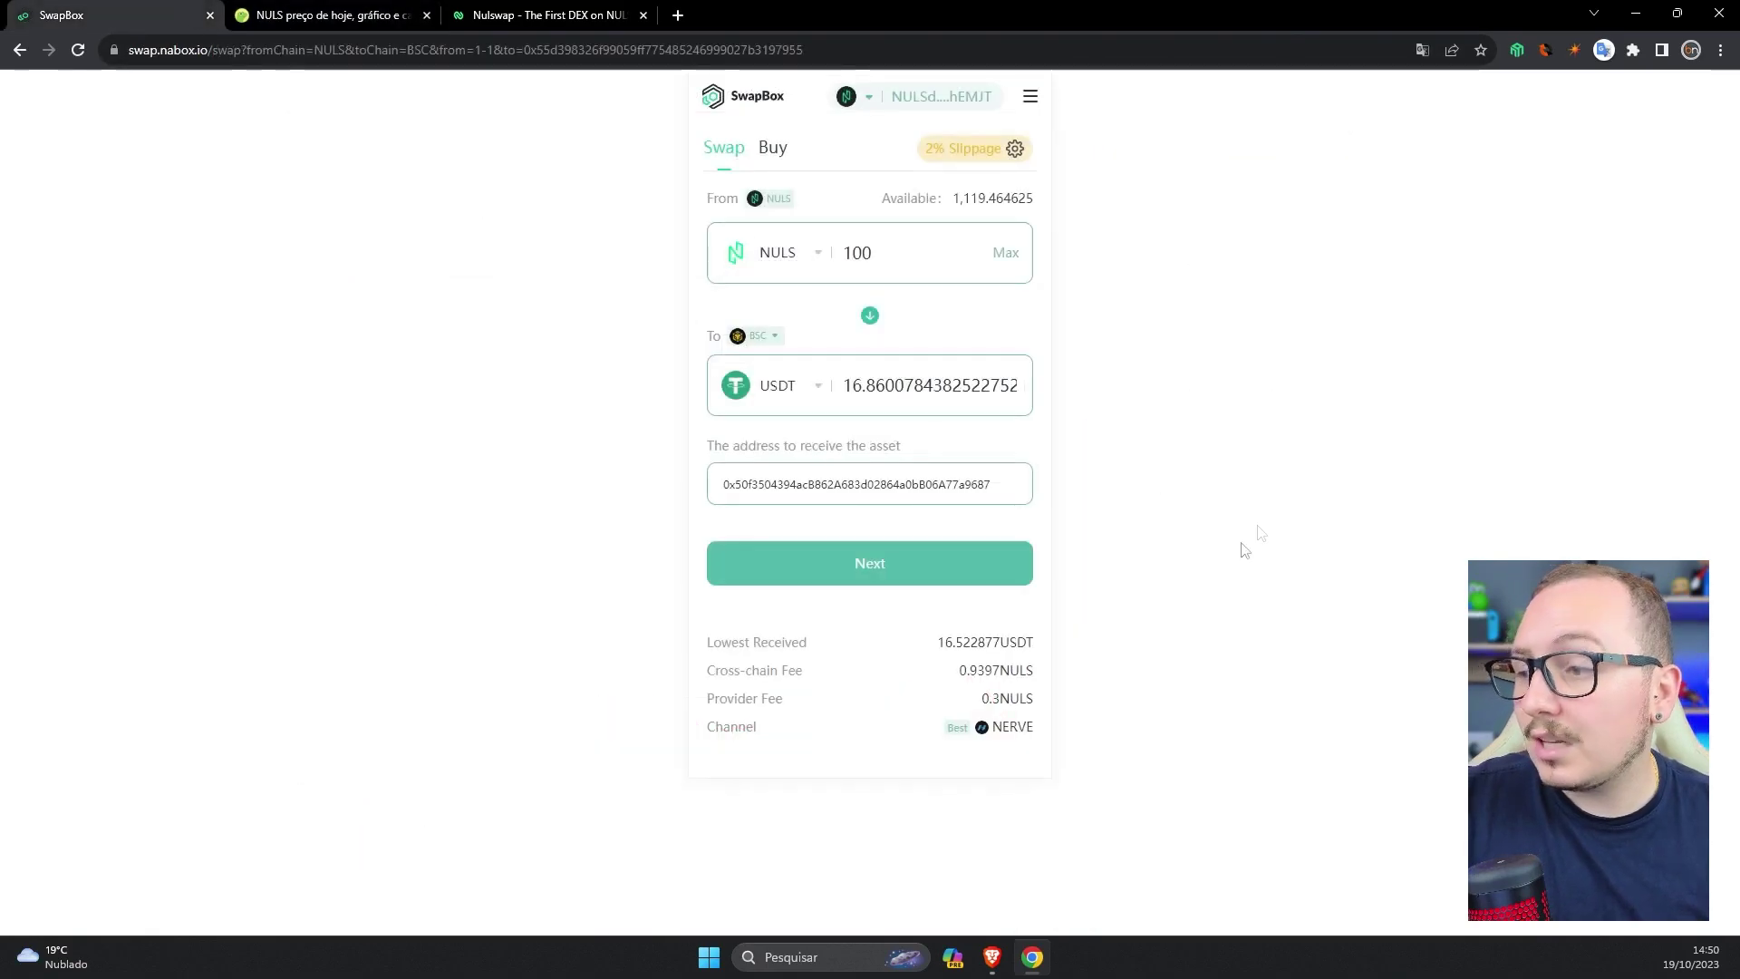
- Confirm the 100 NULS order and sign it in Nabox Wallet, leaving 1,019.960198 NULS
{"action": "left_click", "coordinate": [955, 566]}
{"action": "left_click", "coordinate": [904, 671]}
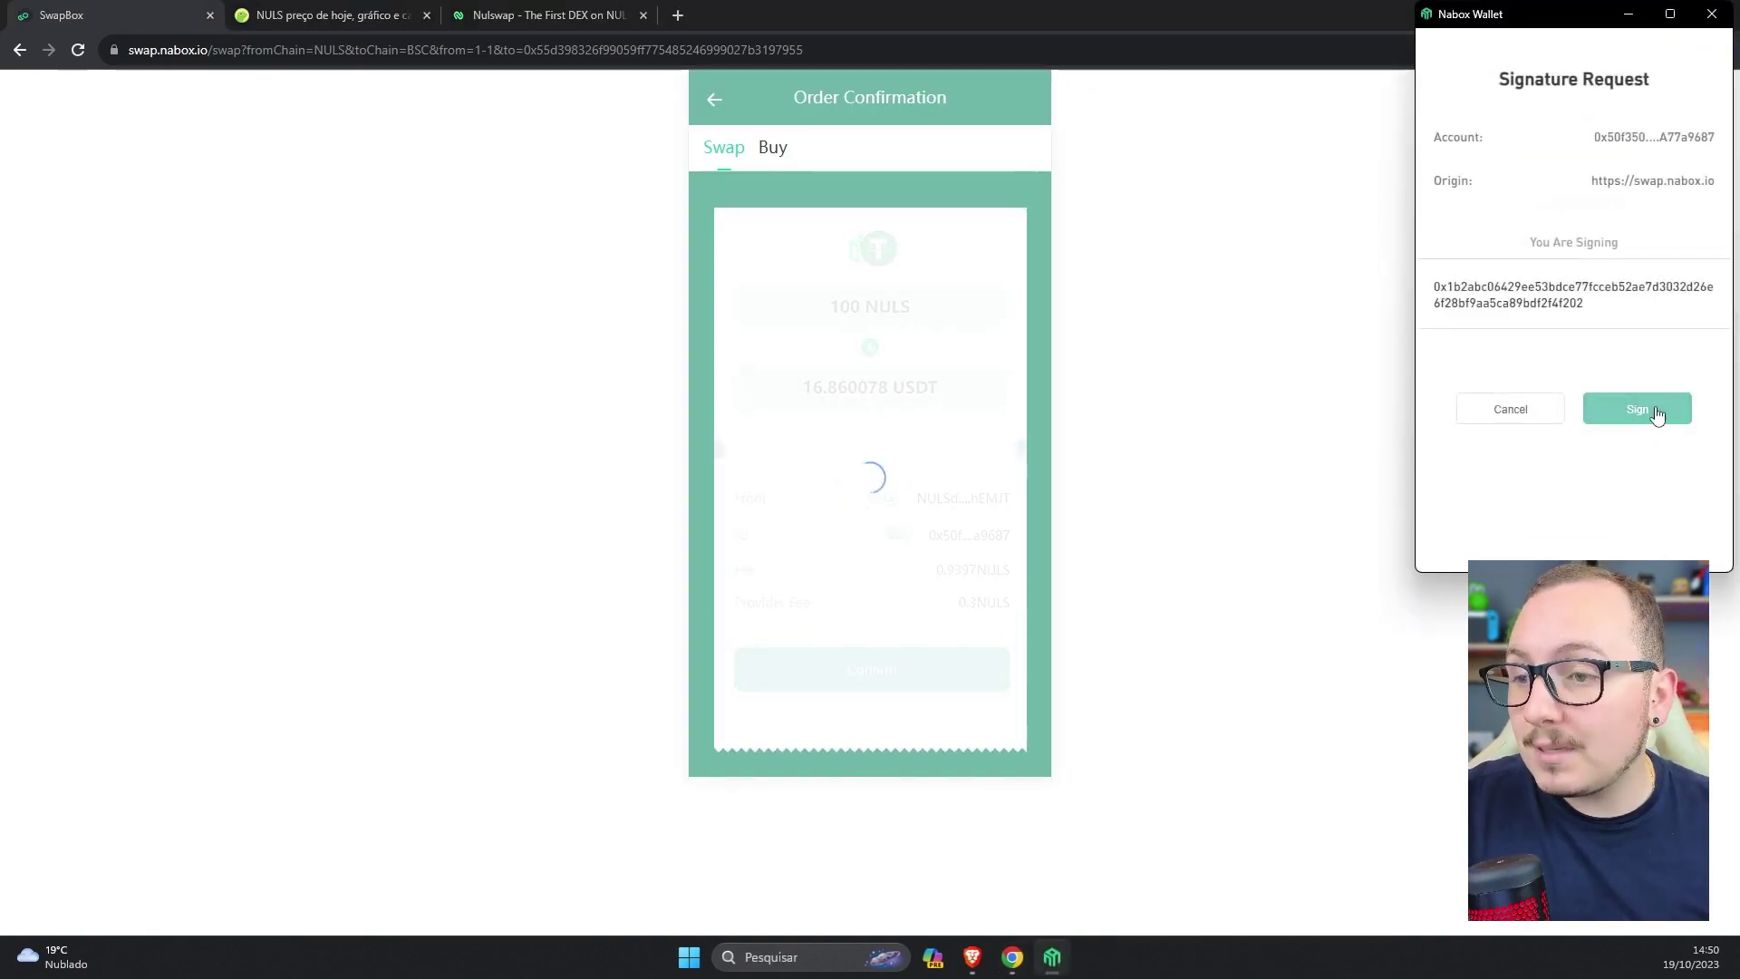
{"action": "left_click", "coordinate": [1646, 409]}
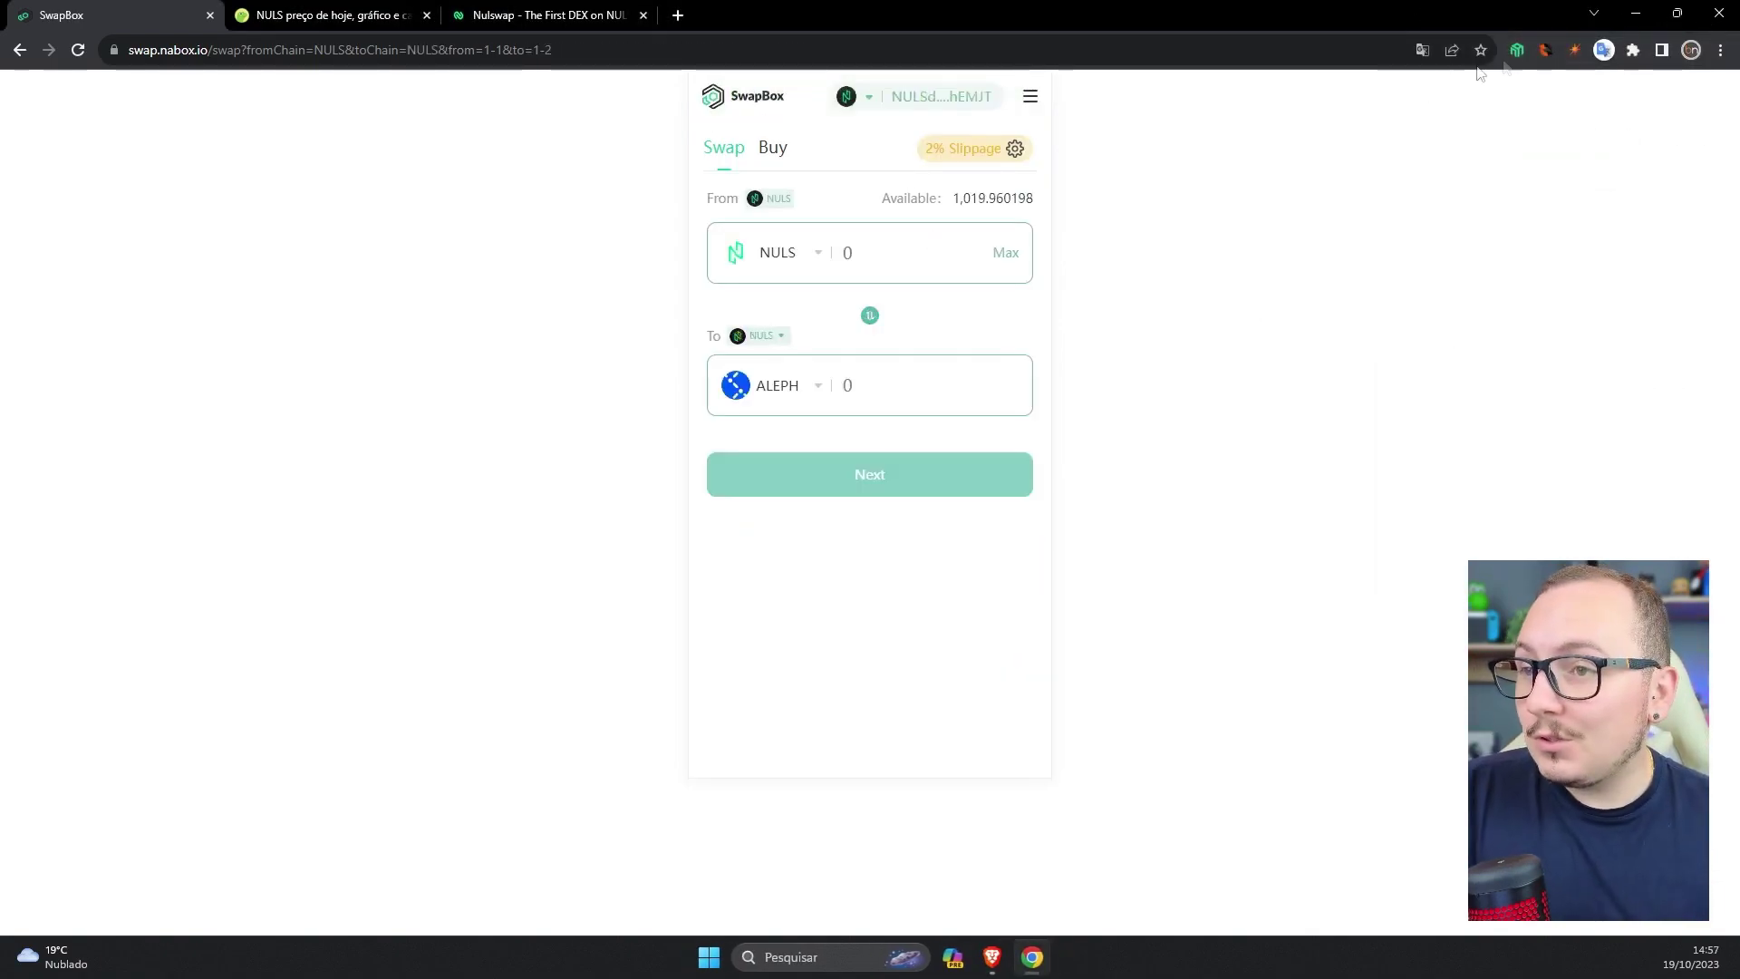
{"action": "left_click", "coordinate": [1519, 52]}
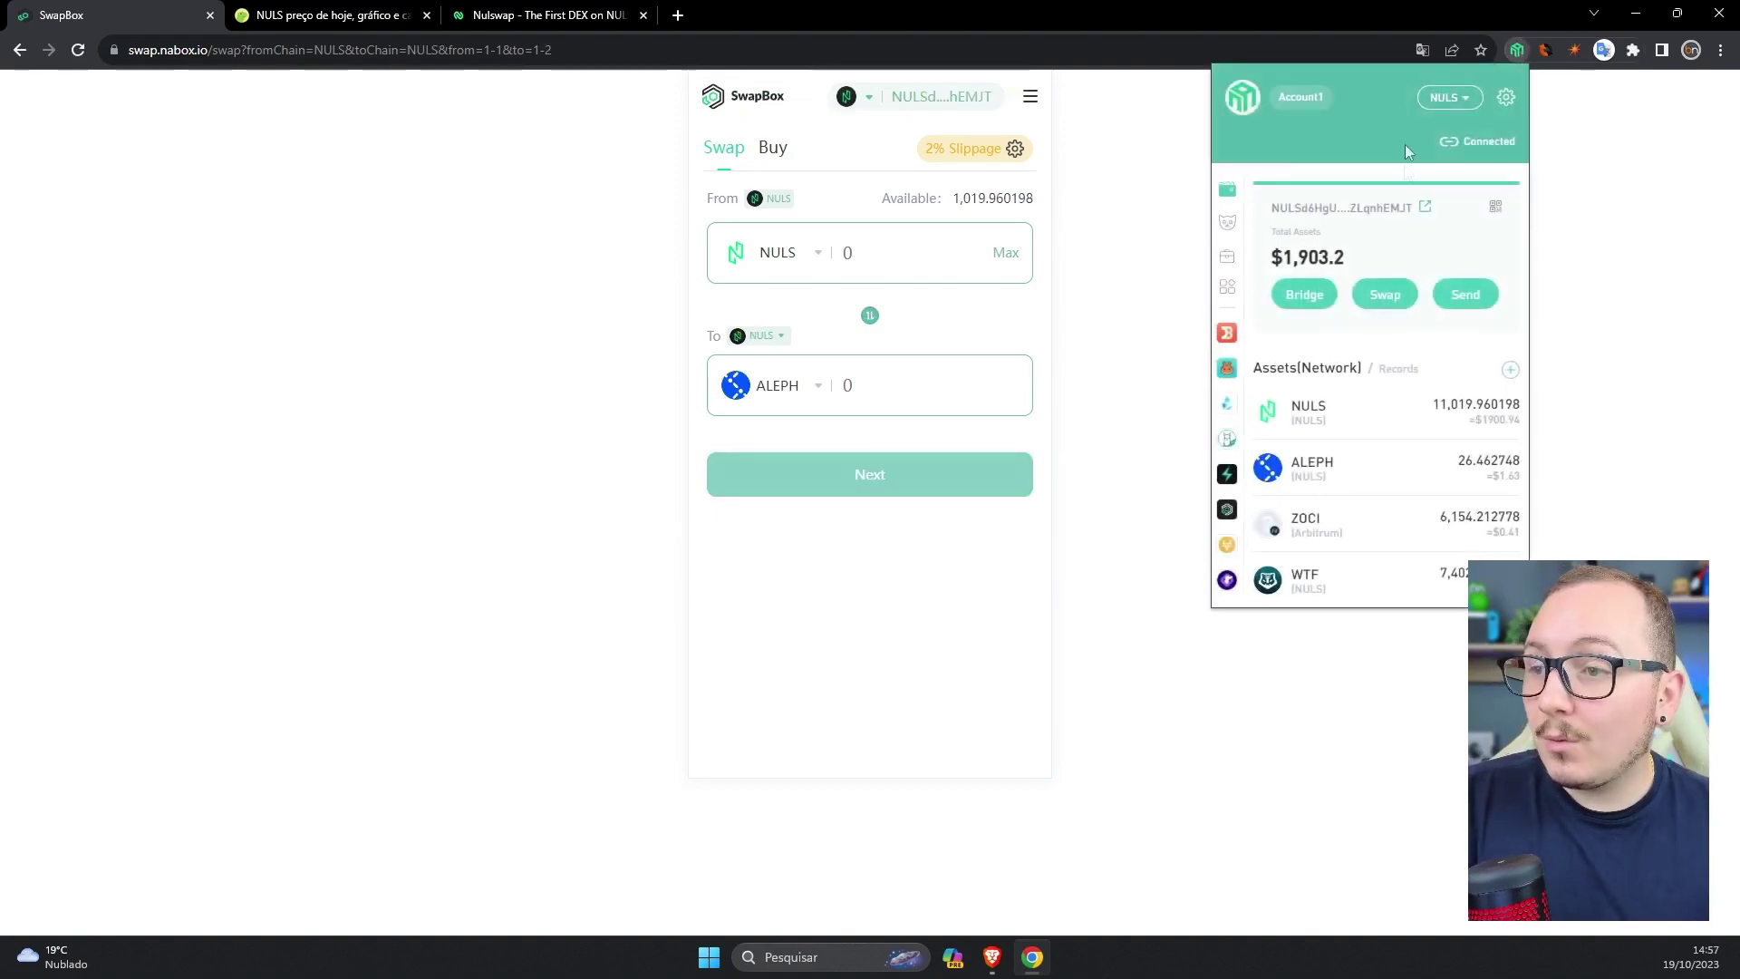
- Switch the Nabox wallet to the BSC network and dismiss the translation prompt
{"action": "left_click", "coordinate": [1455, 97]}
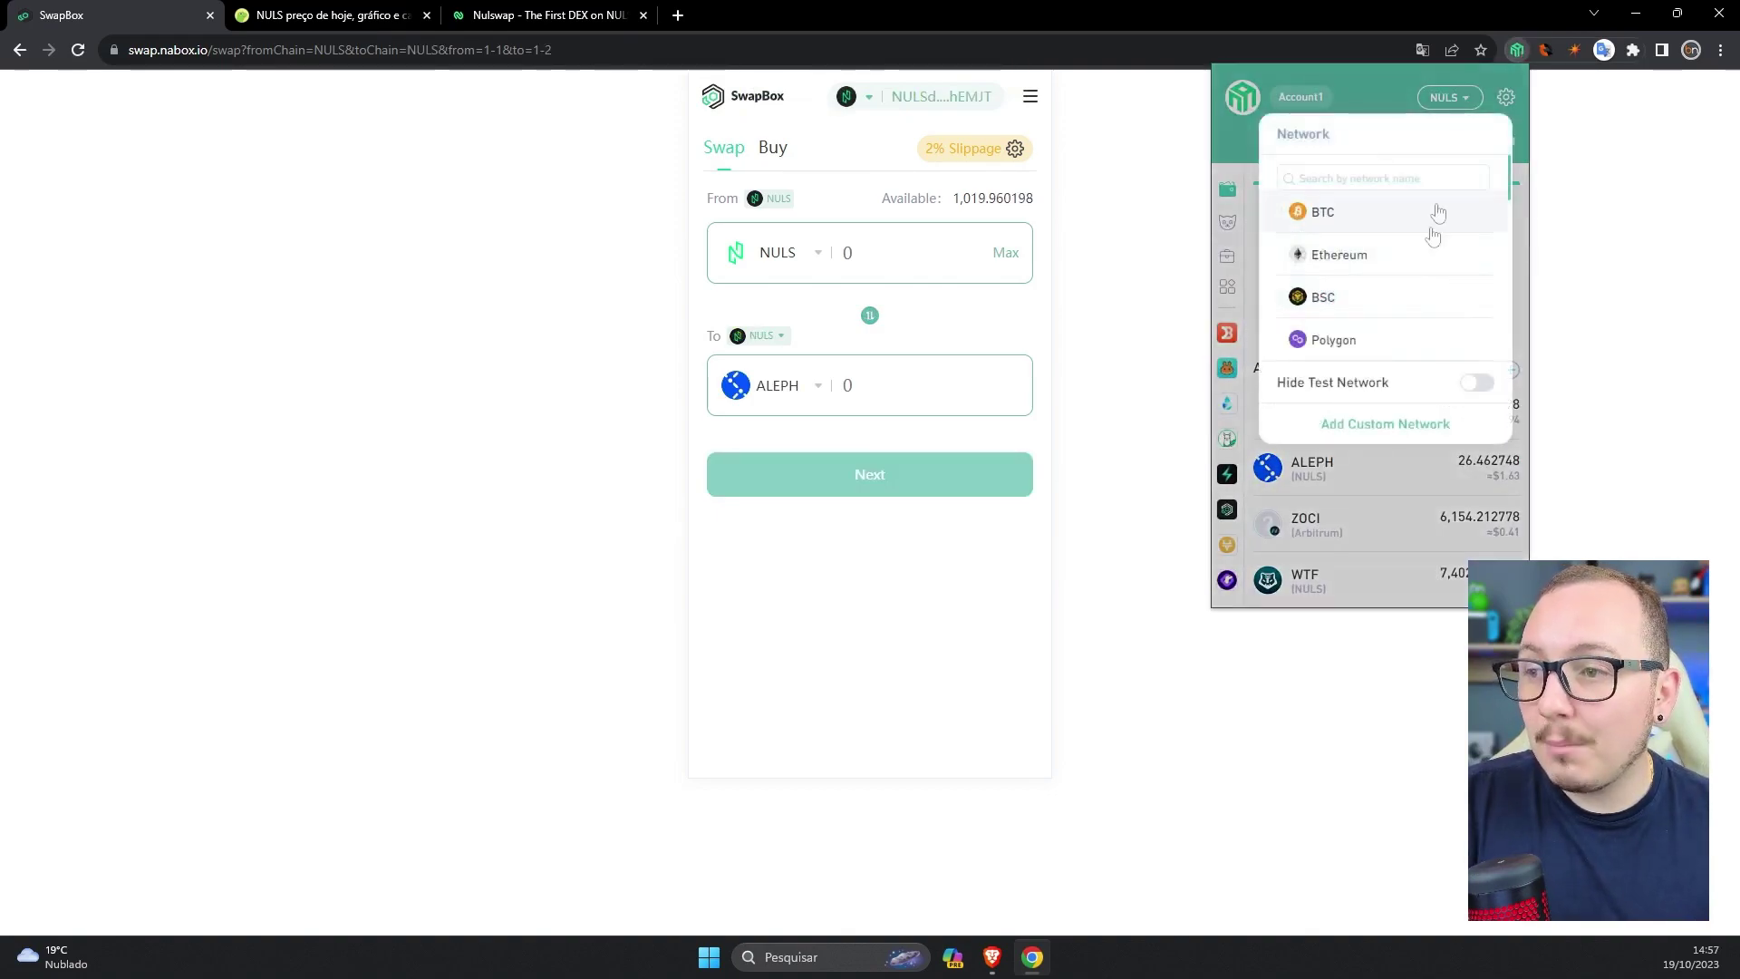
{"action": "left_click", "coordinate": [1326, 299]}
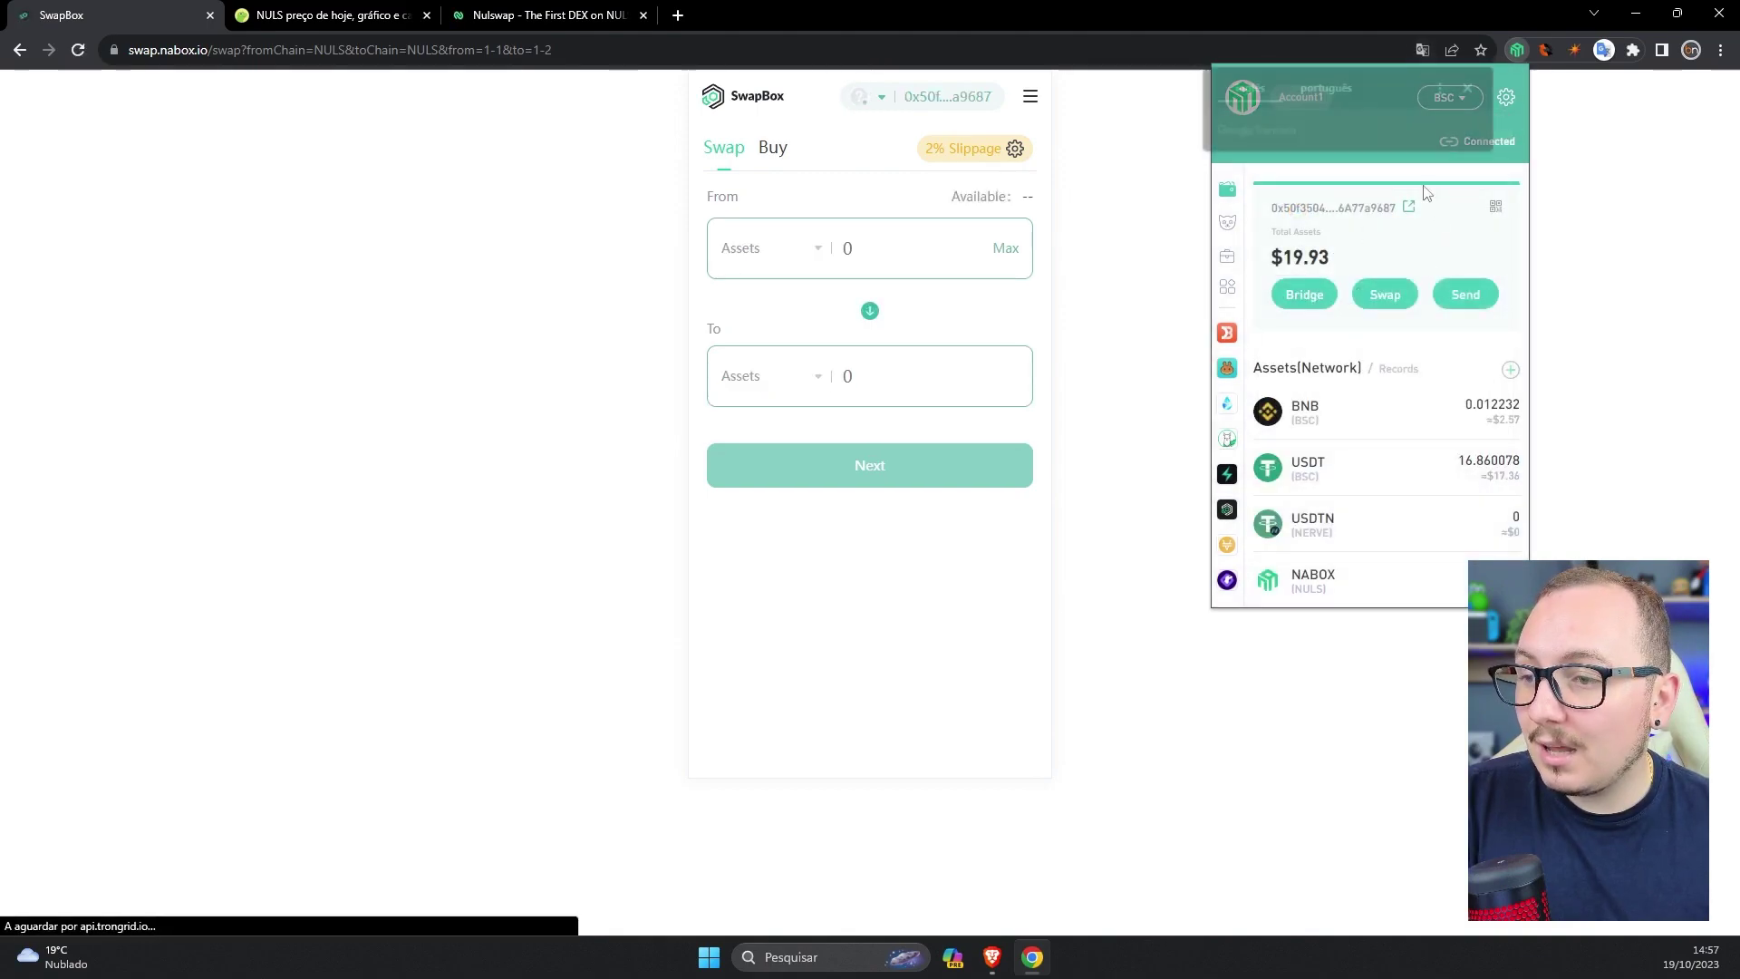
{"action": "left_click", "coordinate": [1470, 88]}
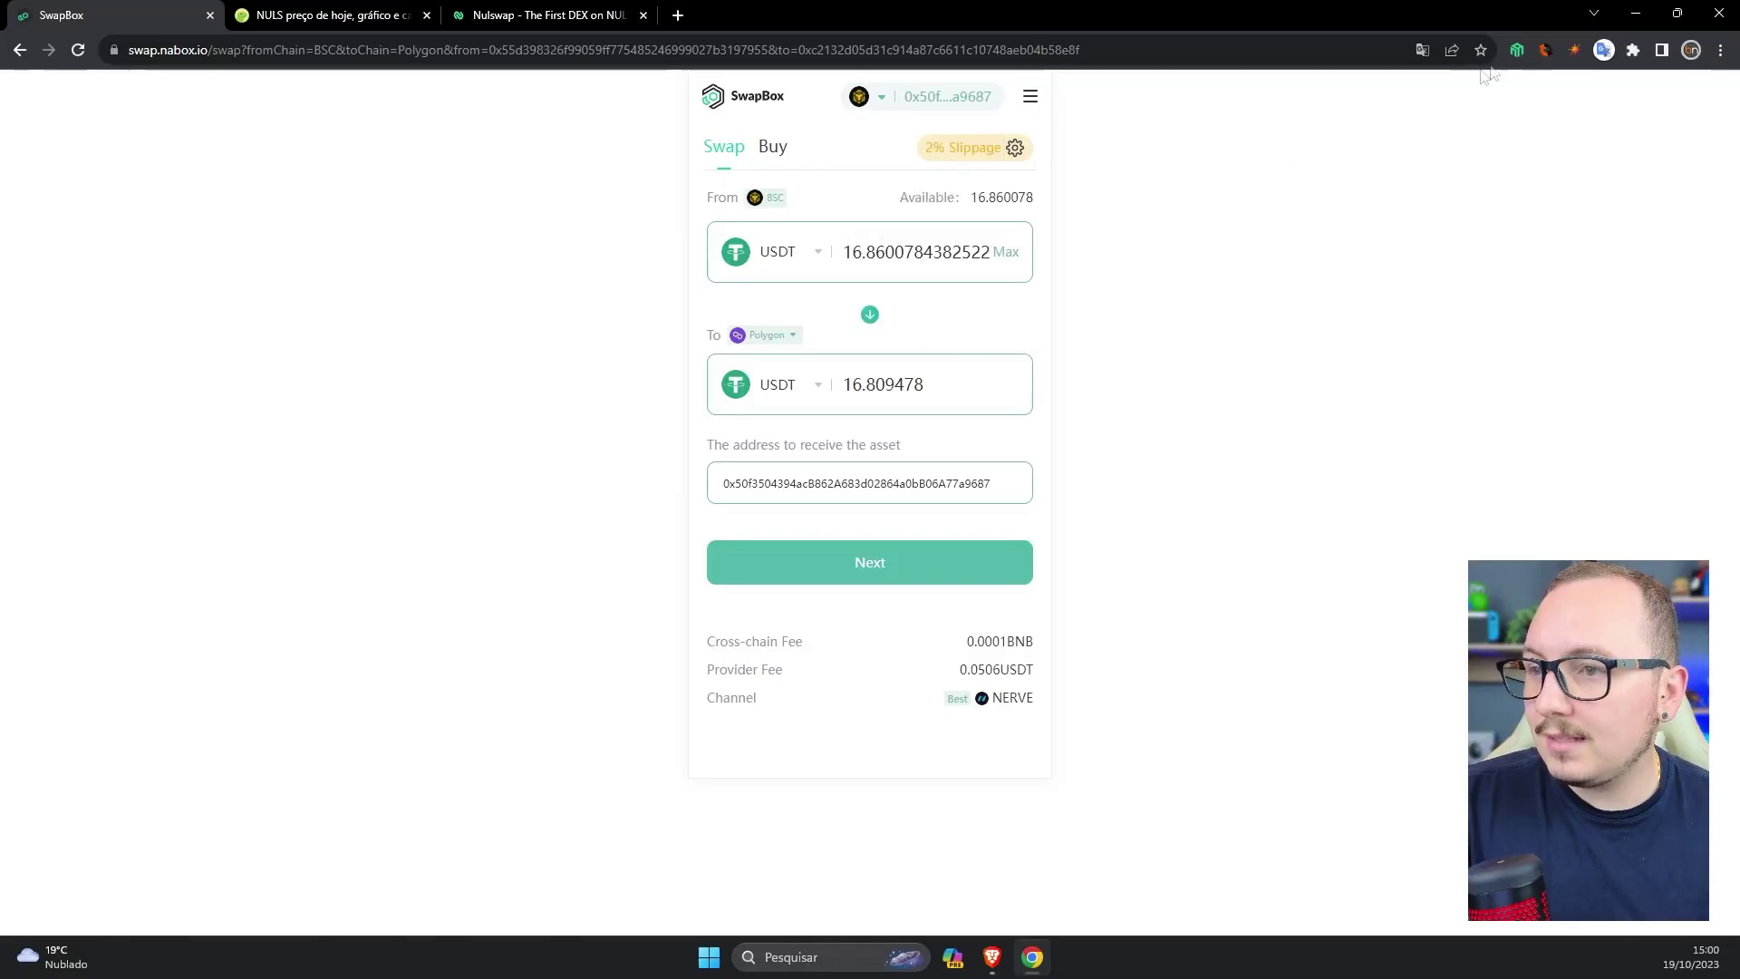
{"action": "left_click", "coordinate": [1518, 51]}
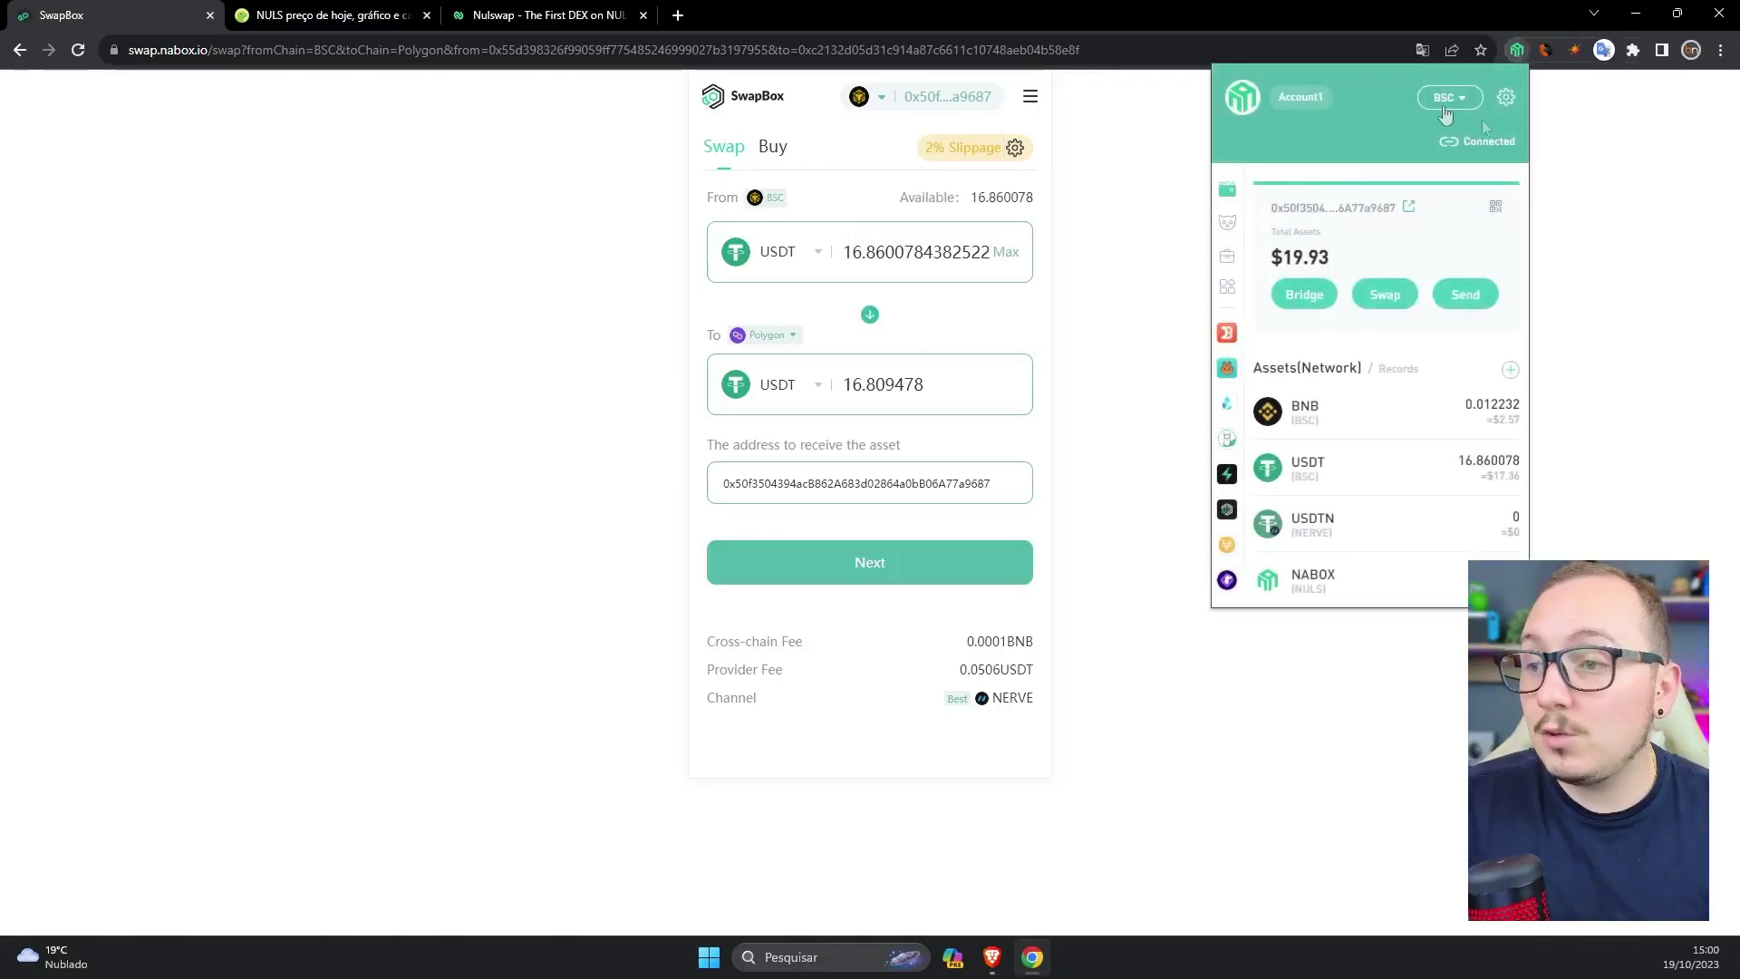
{"action": "left_click", "coordinate": [976, 299]}
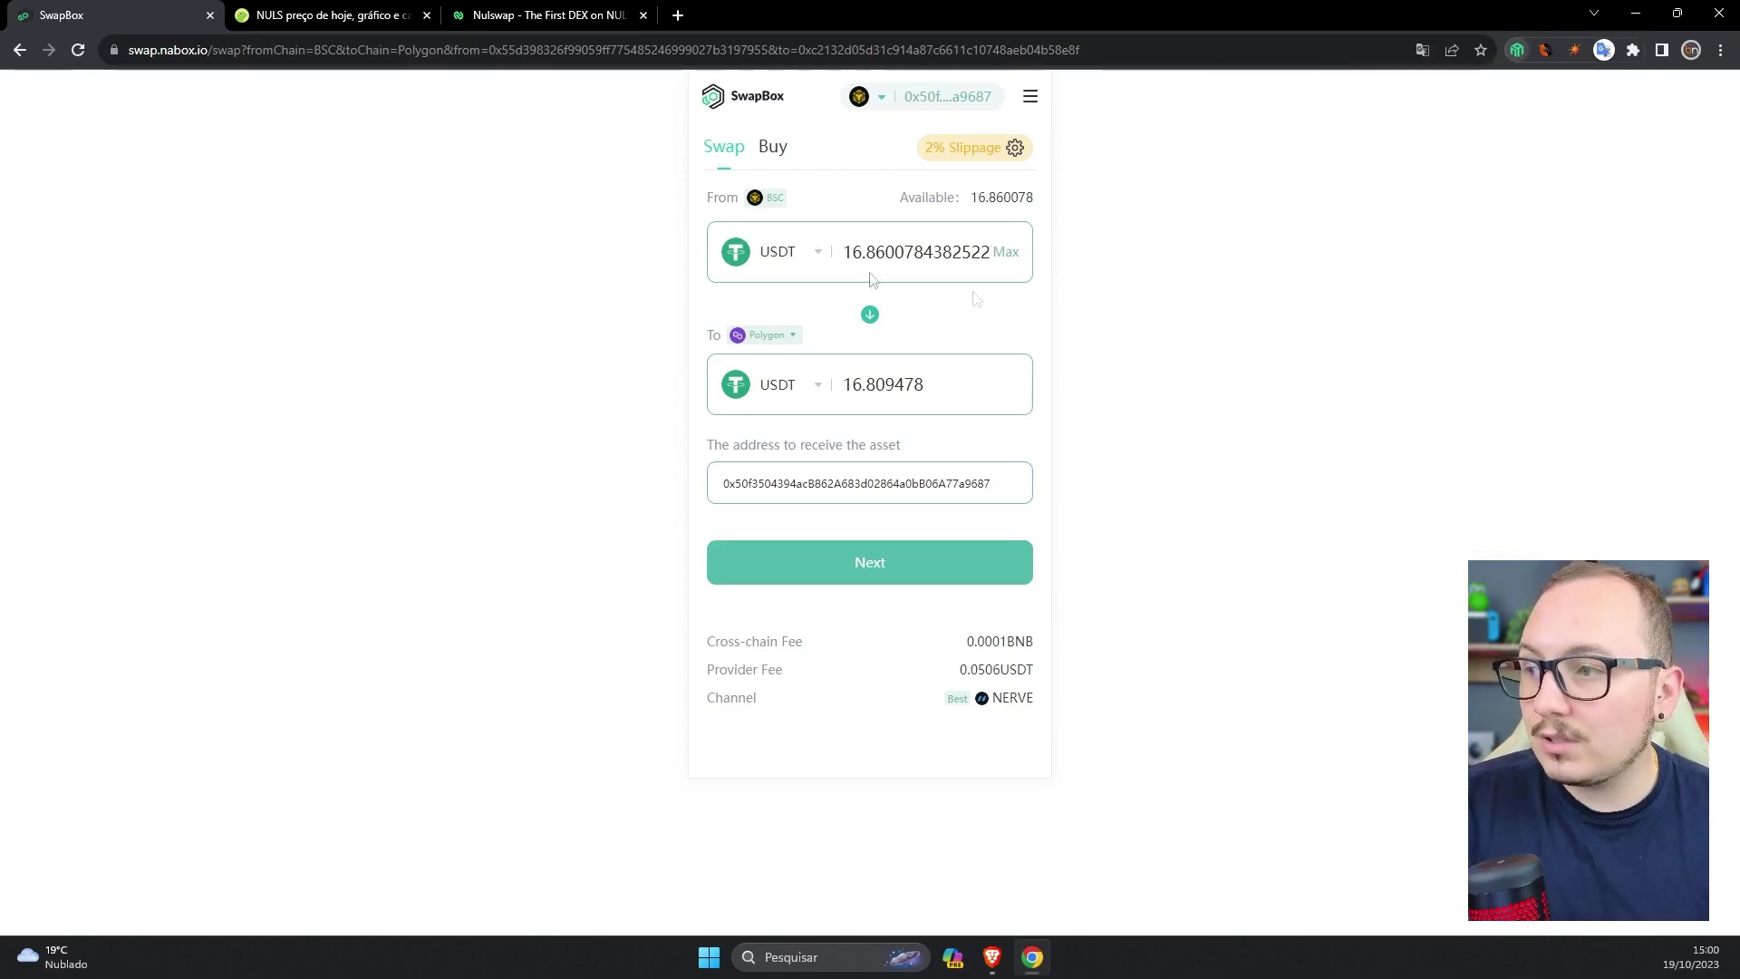
{"action": "left_click", "coordinate": [777, 268]}
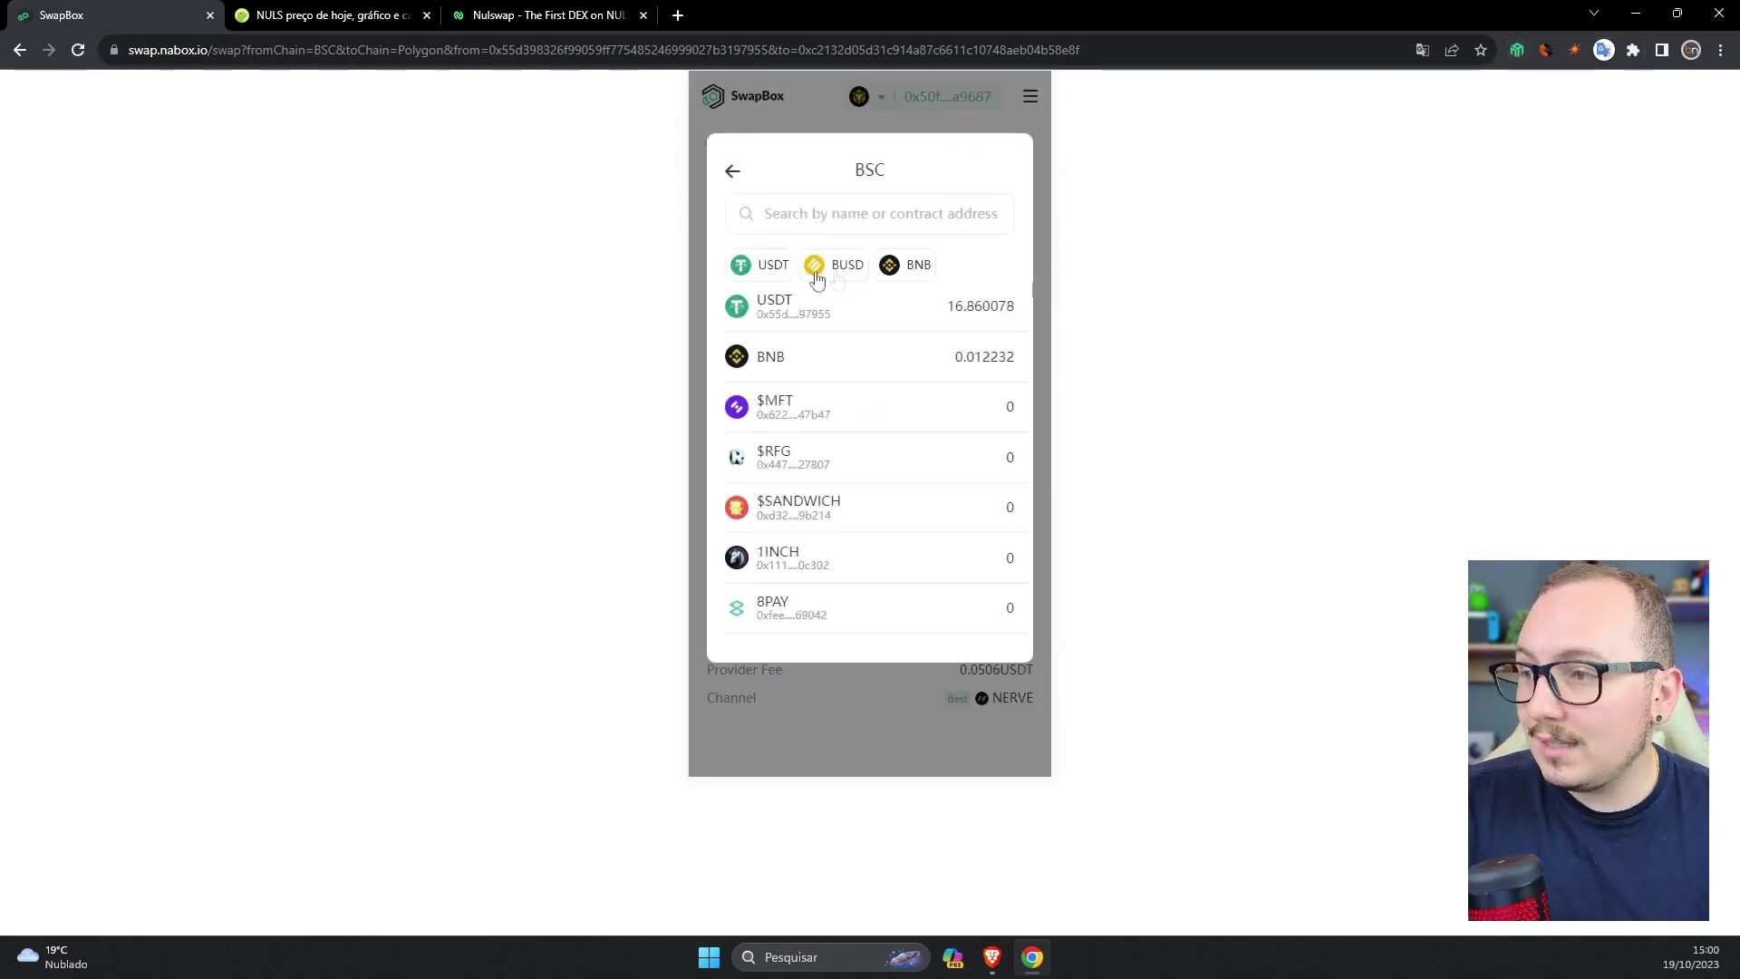
{"action": "left_click", "coordinate": [775, 282]}
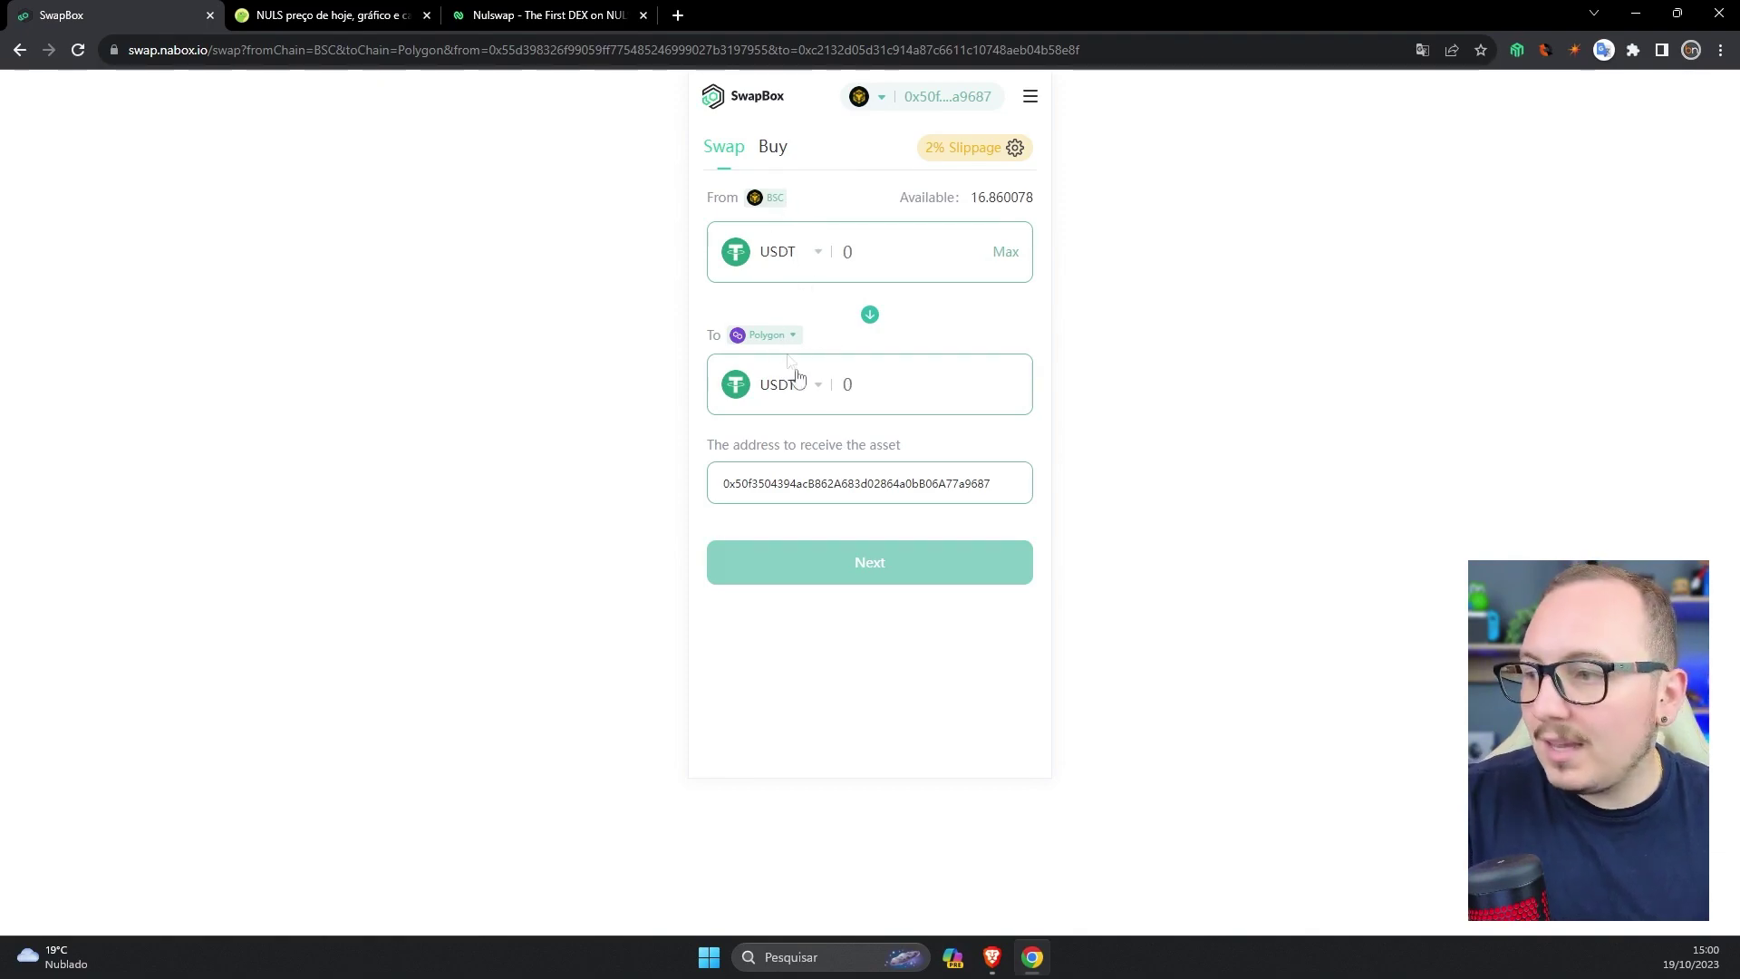
{"action": "left_click", "coordinate": [1007, 253]}
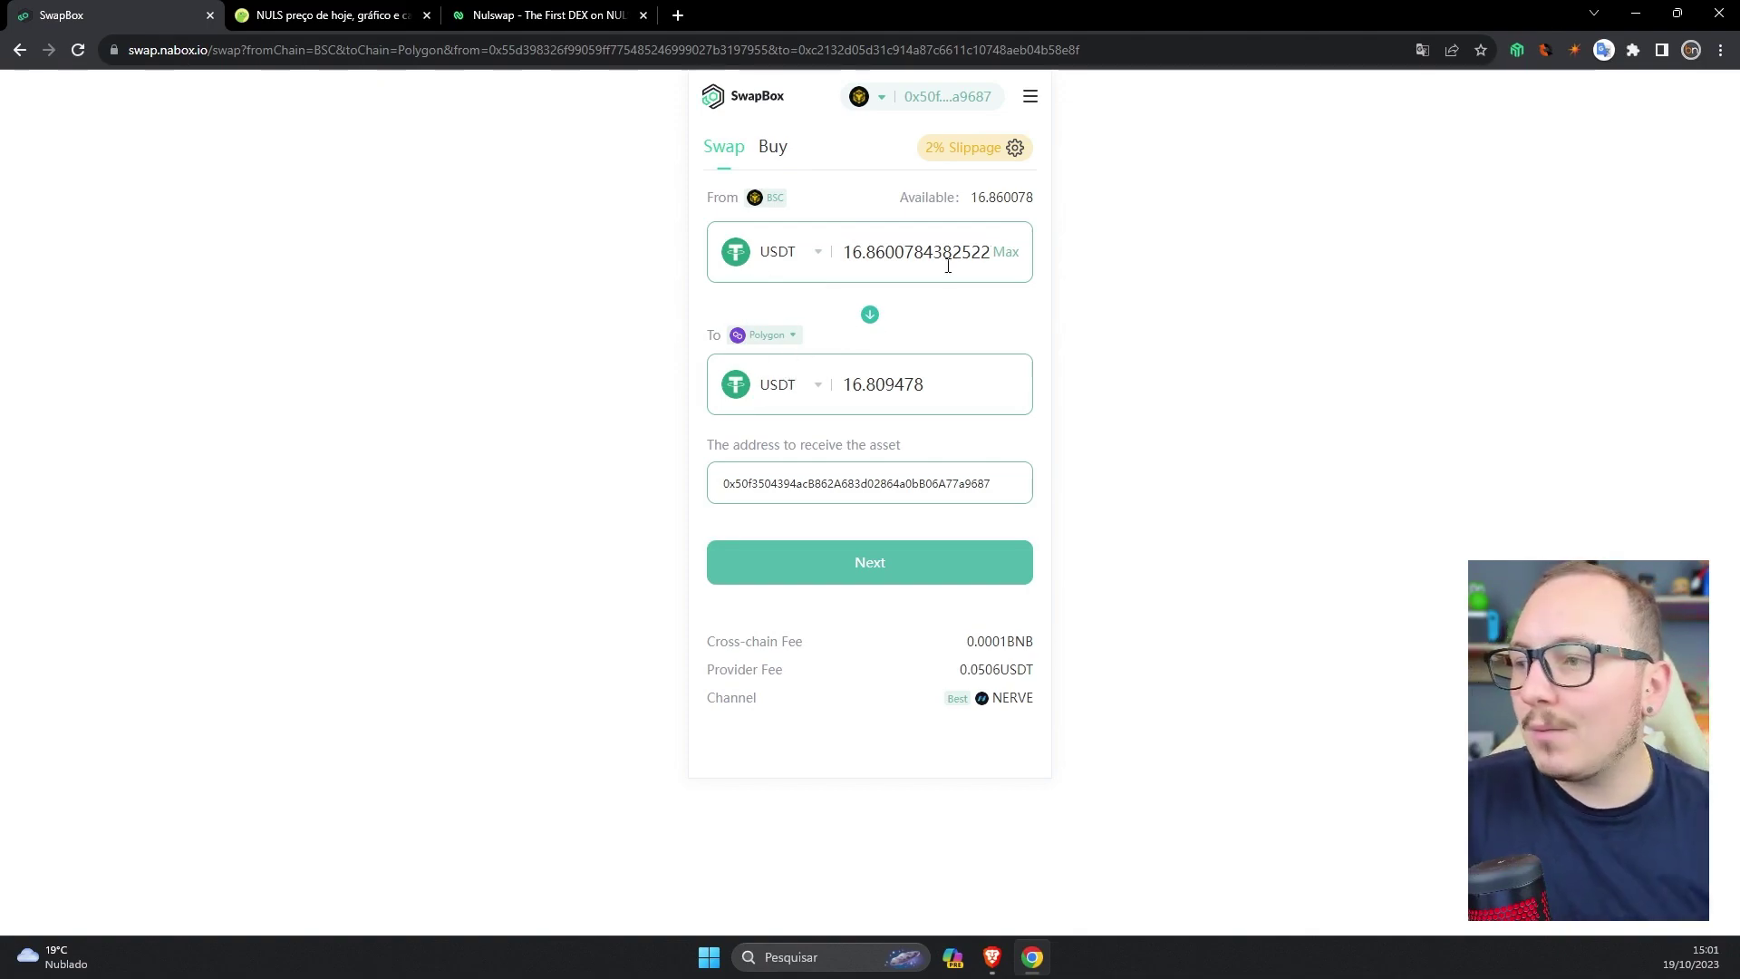
{"action": "double_click", "coordinate": [887, 261]}
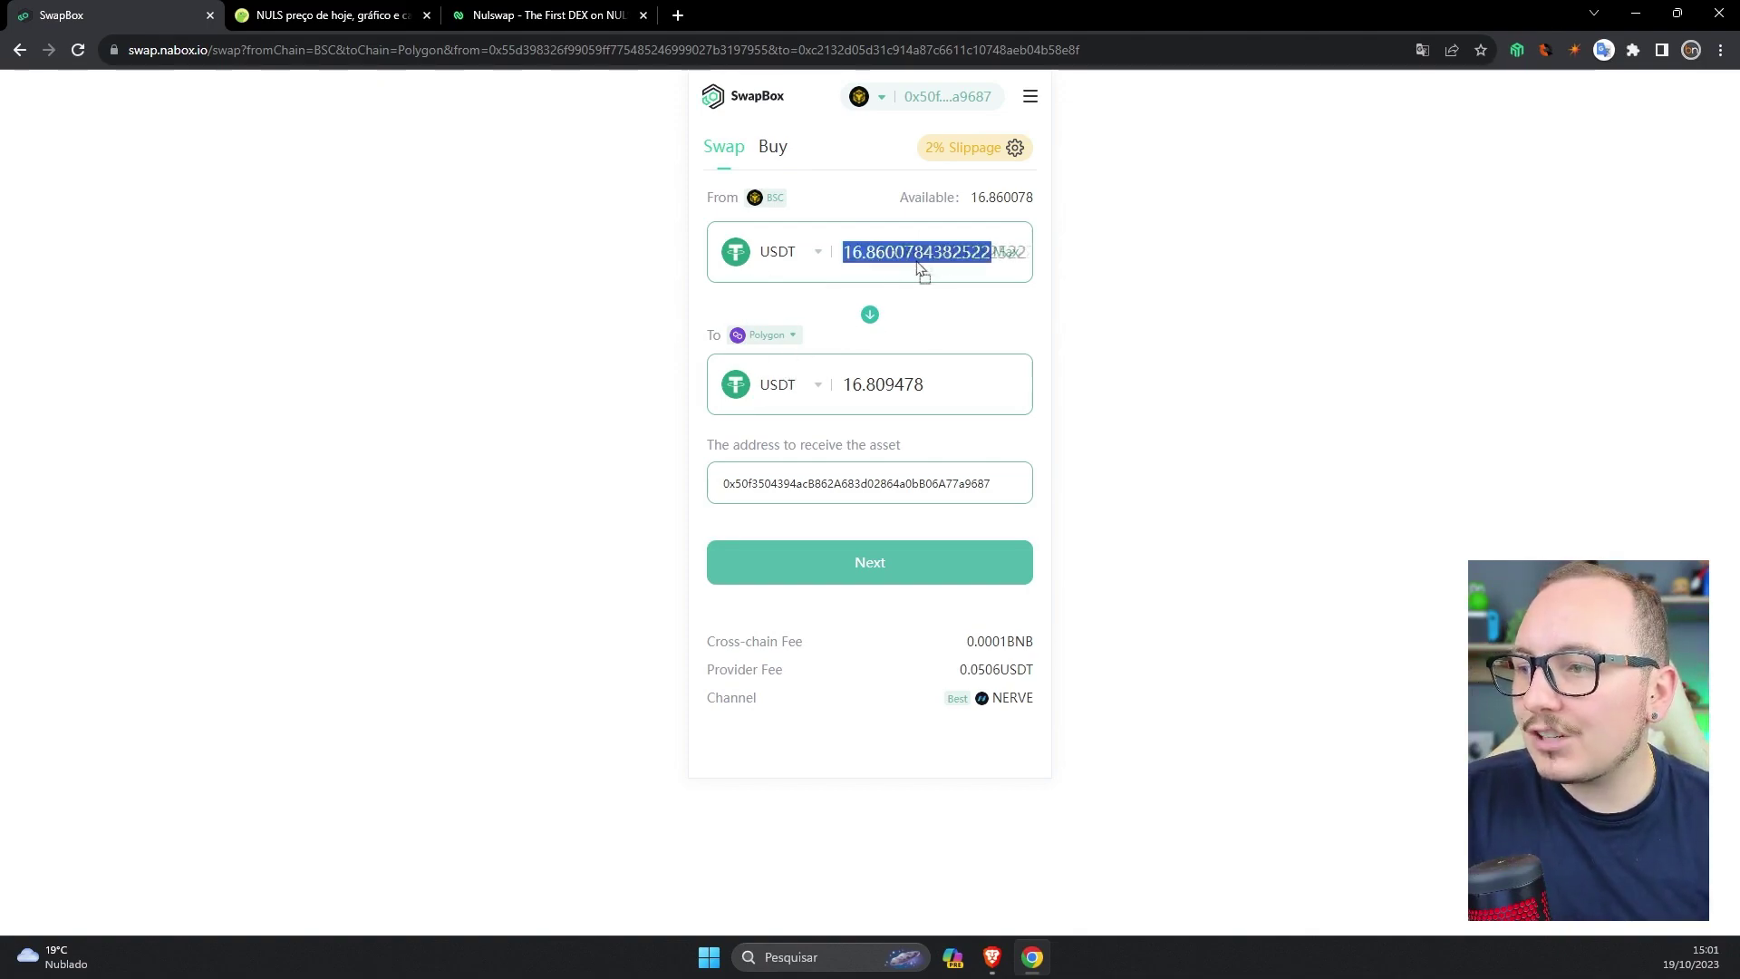
{"action": "left_click", "coordinate": [879, 256]}
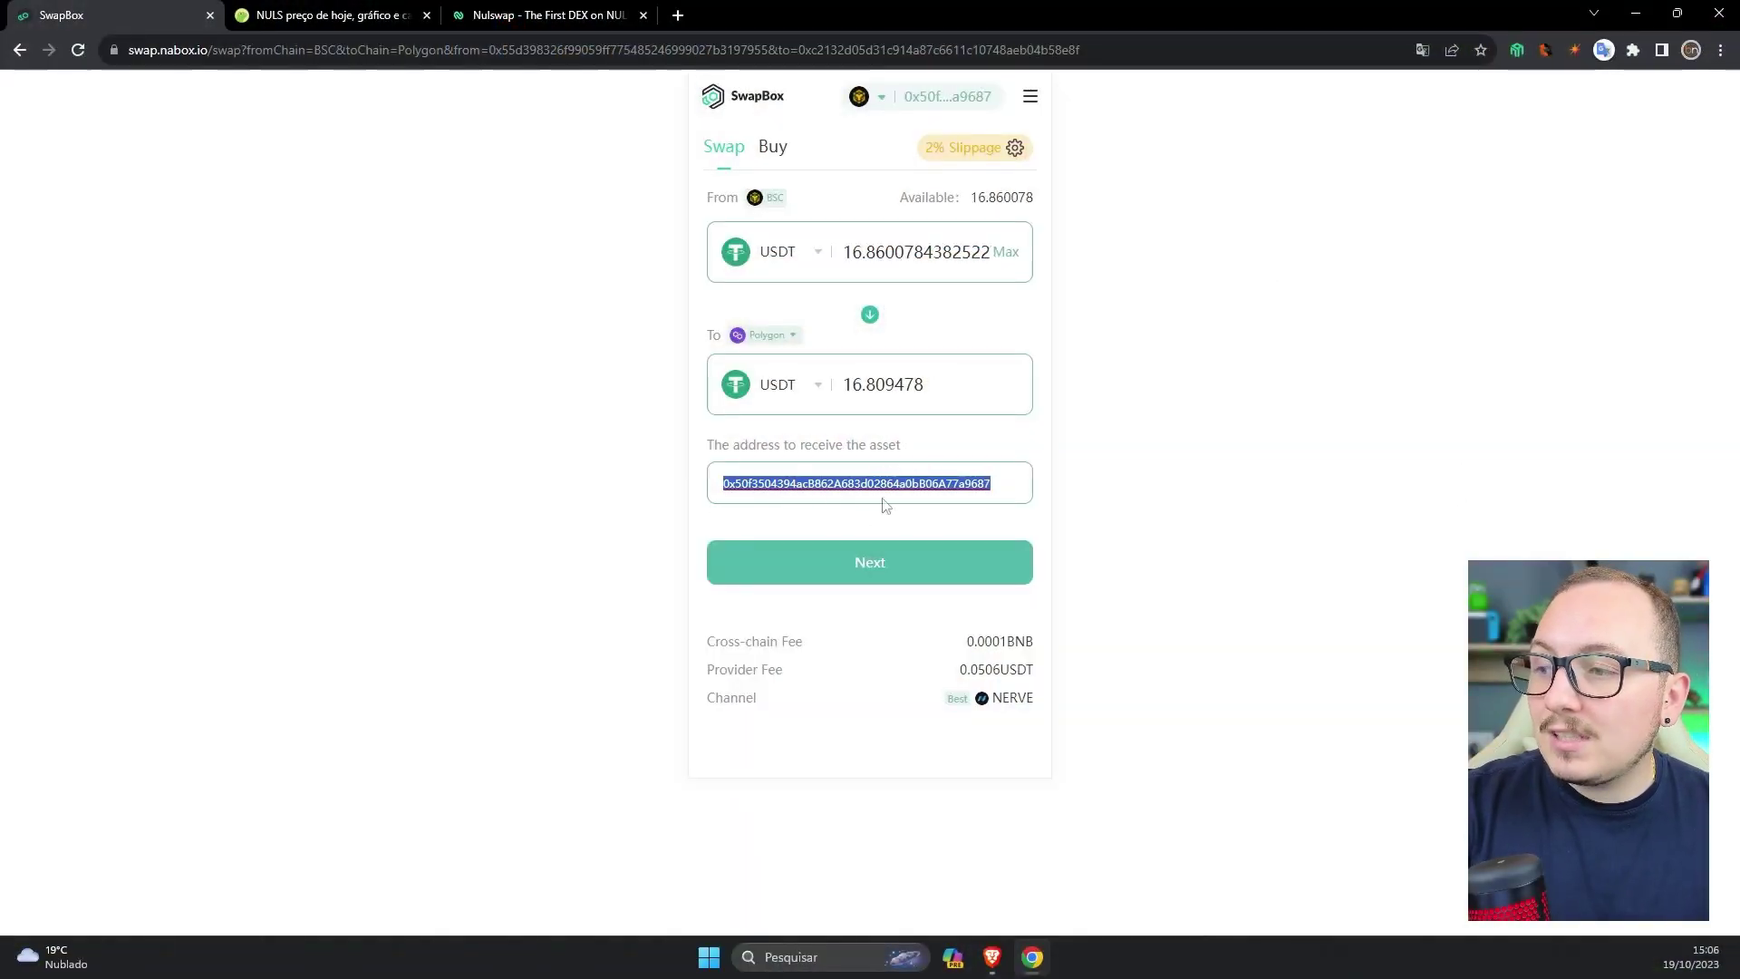
- Select SwapBox's current receiving address, then bring the Brave window with MetaMask forward
{"action": "triple_click", "coordinate": [851, 443]}
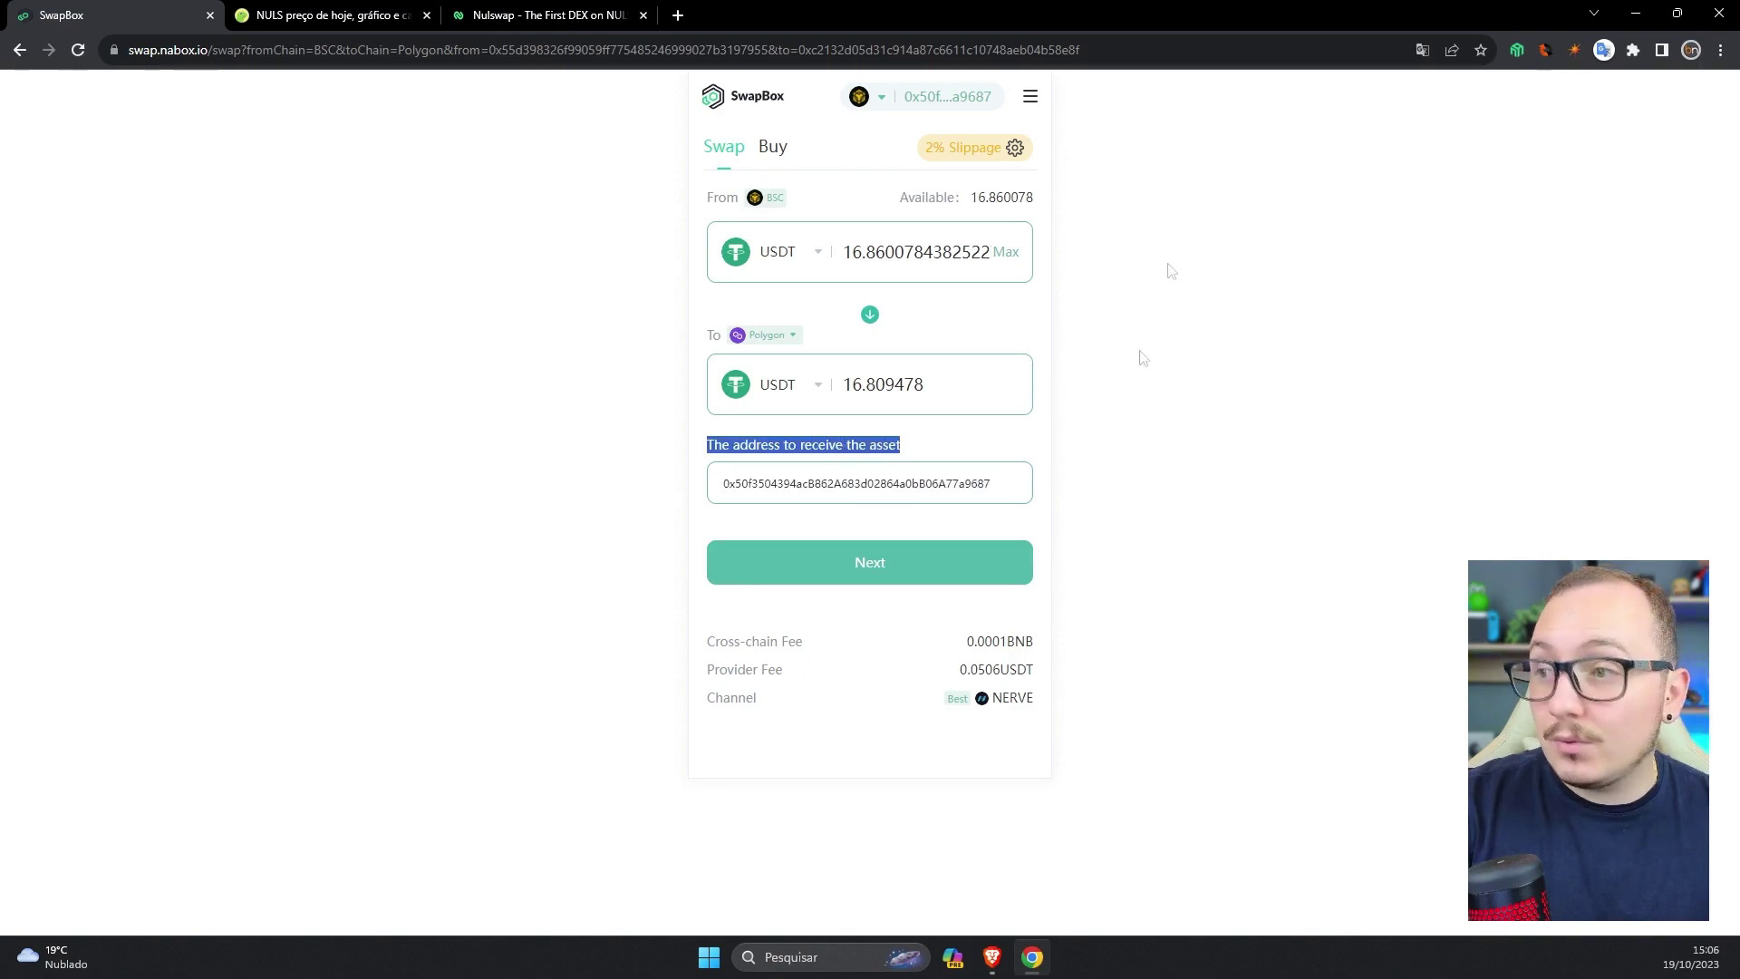
{"action": "double_click", "coordinate": [922, 485]}
{"action": "left_click", "coordinate": [1518, 50]}
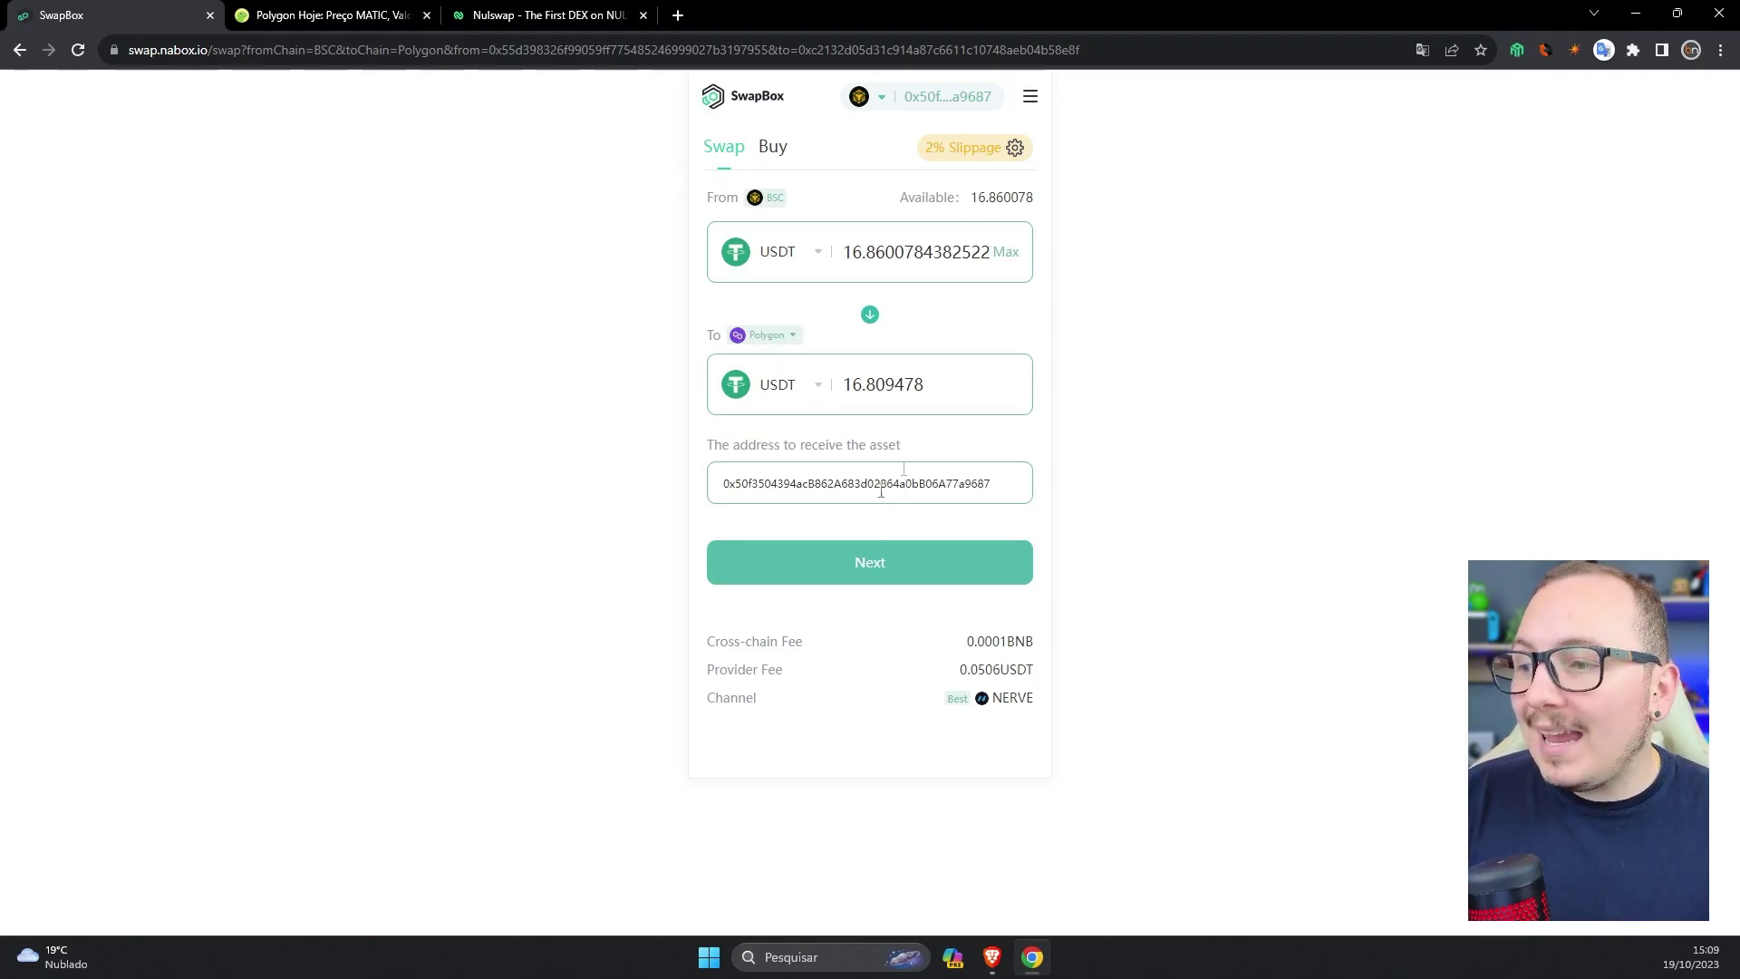
{"action": "left_click", "coordinate": [1004, 958]}
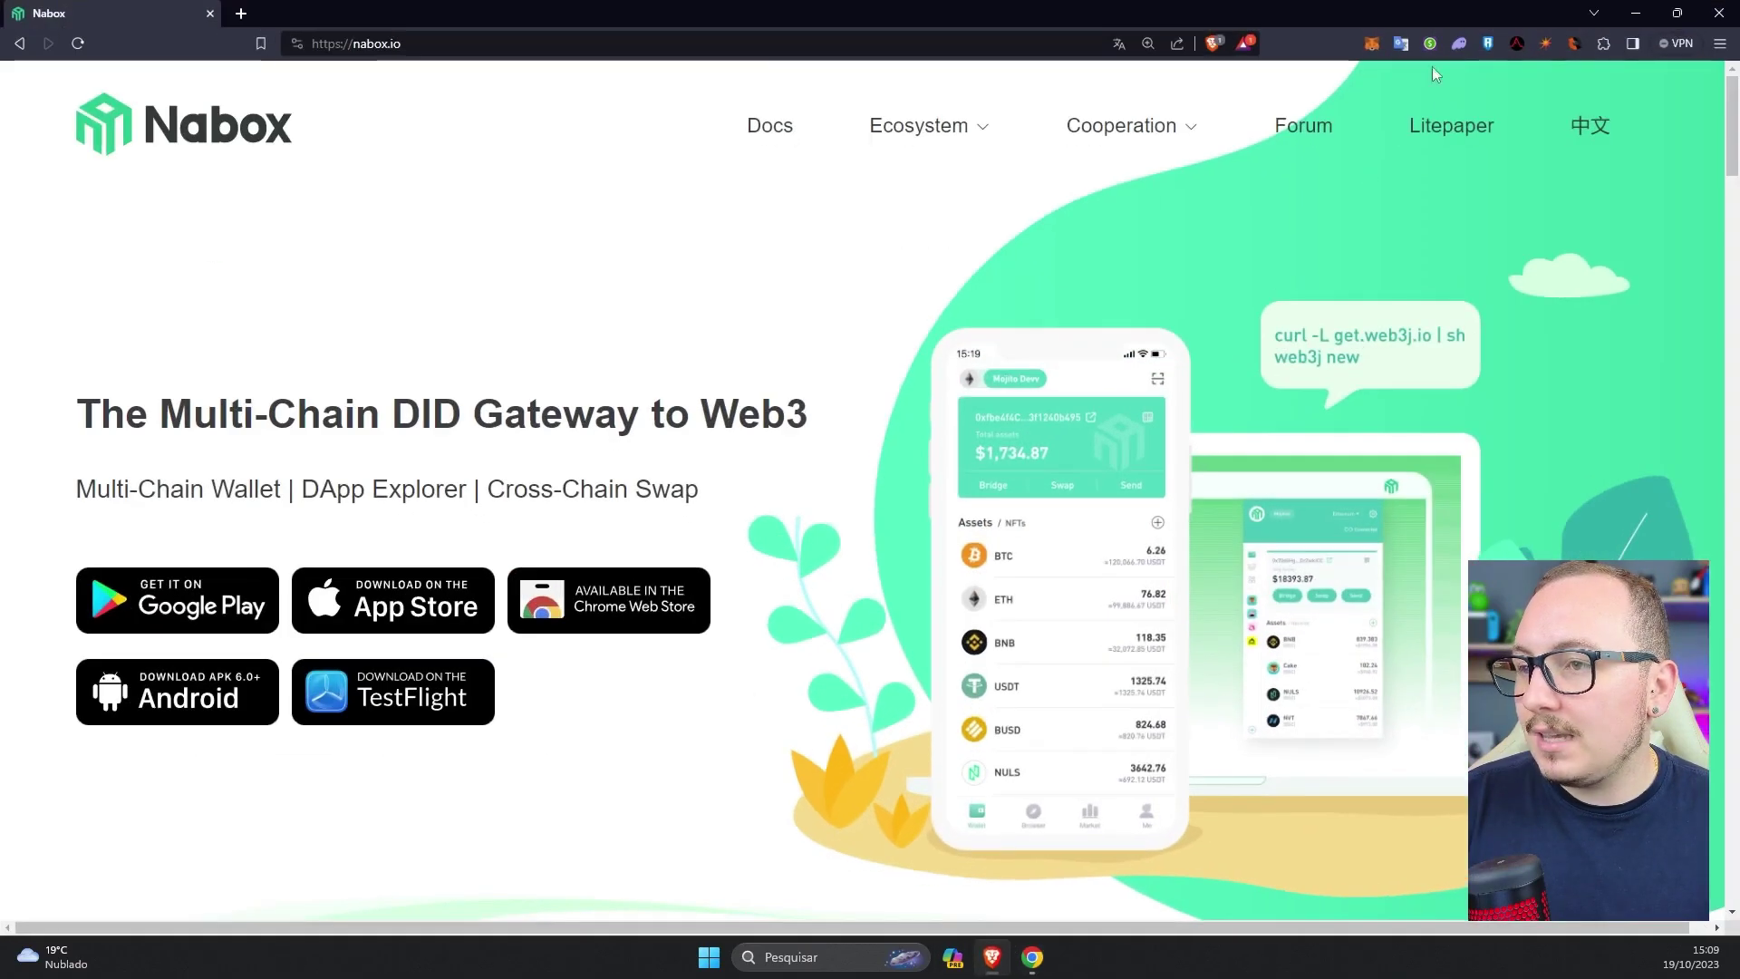
- Replace SwapBox's receiving address with the Trezor account address copied from MetaMask
{"action": "left_click", "coordinate": [1372, 44]}
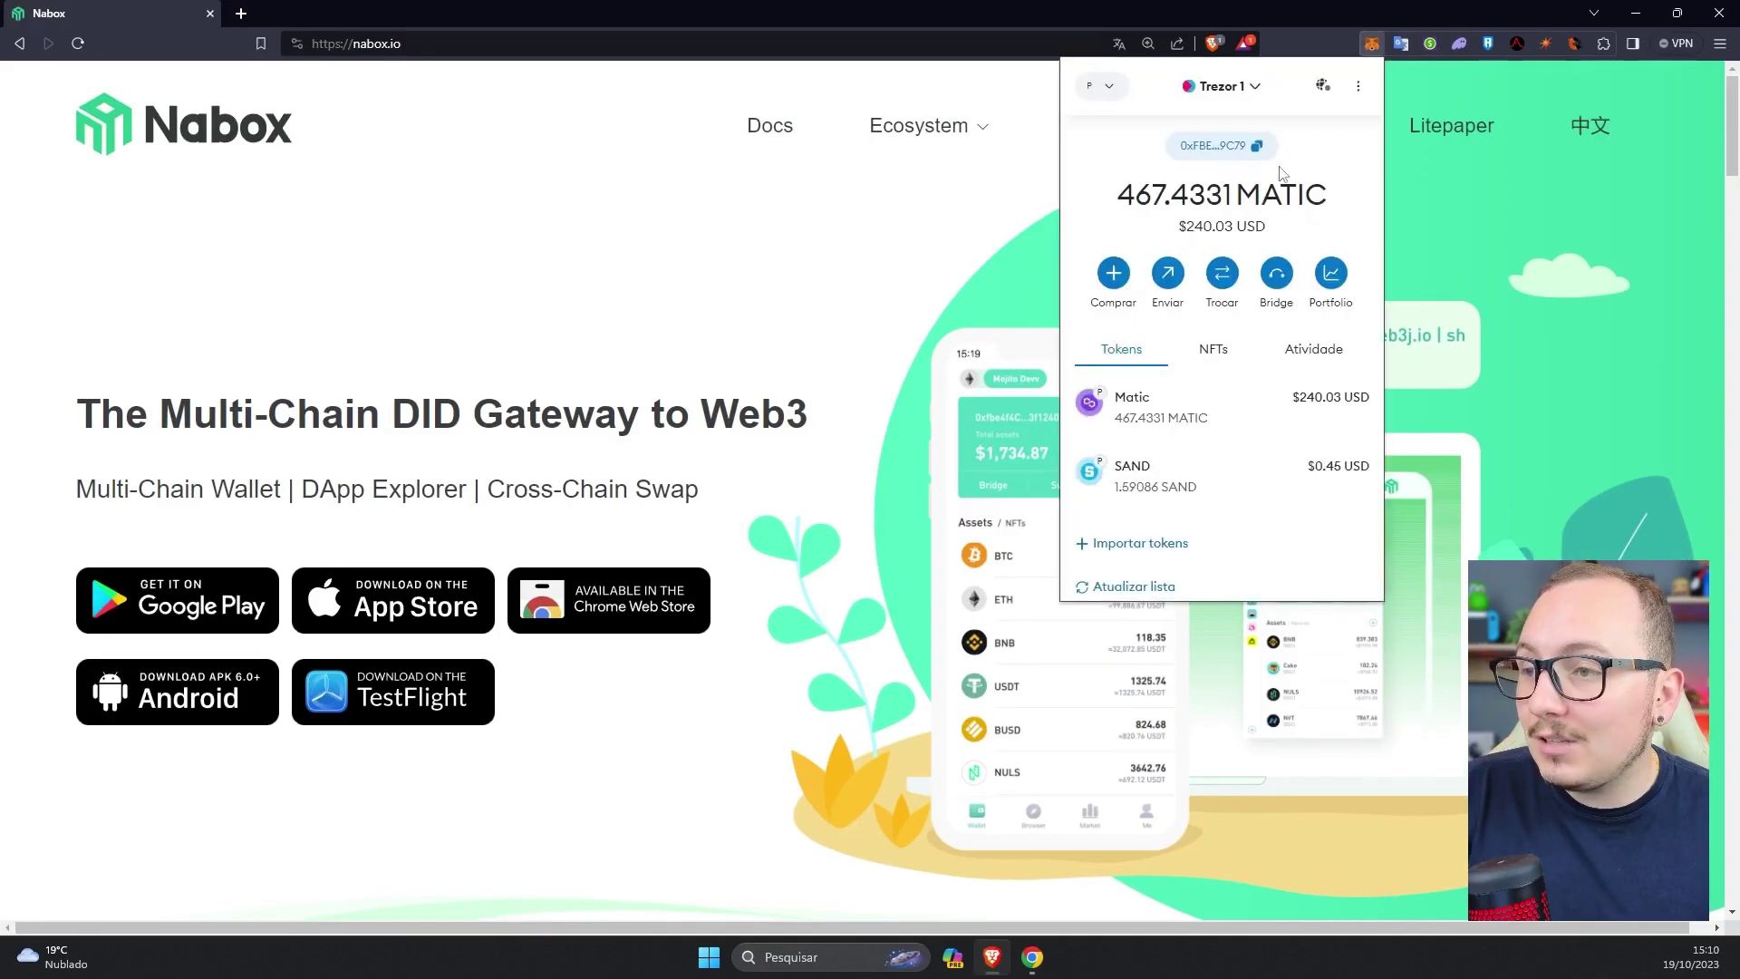
{"action": "key", "text": "alt+Tab"}
{"action": "triple_click", "coordinate": [1016, 480]}
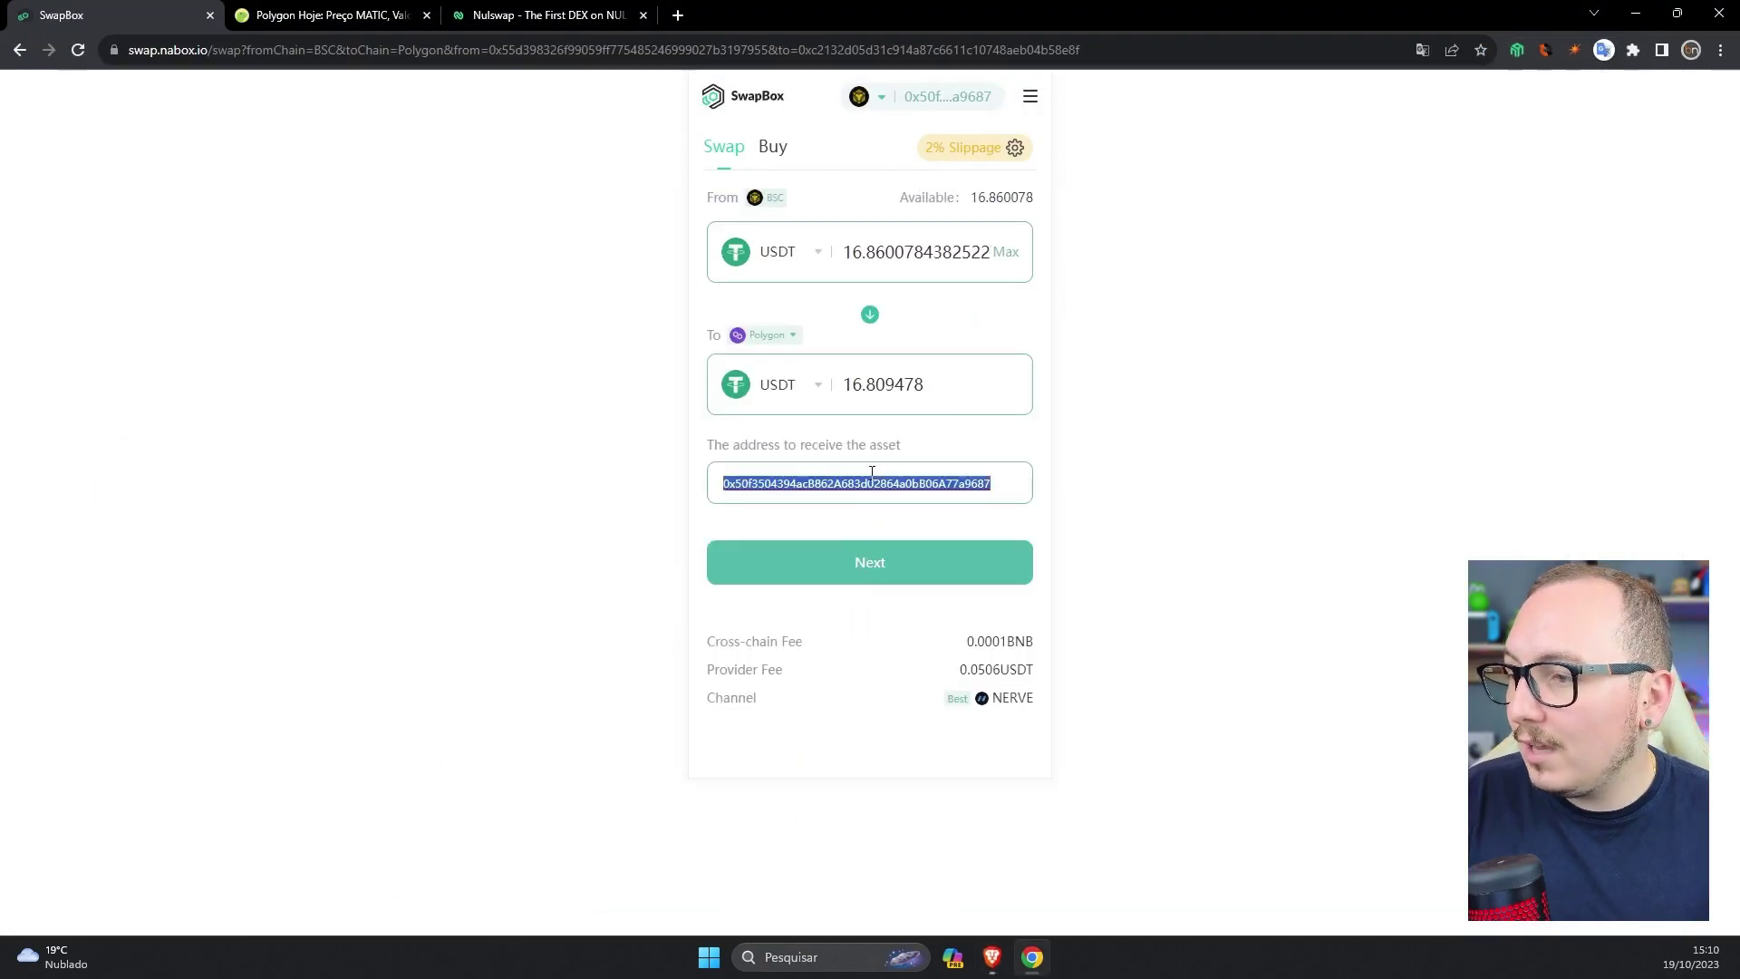
{"action": "type", "text": "0xFBEf1E159170E56Bd9E8e806C4146678AeC49C79"}
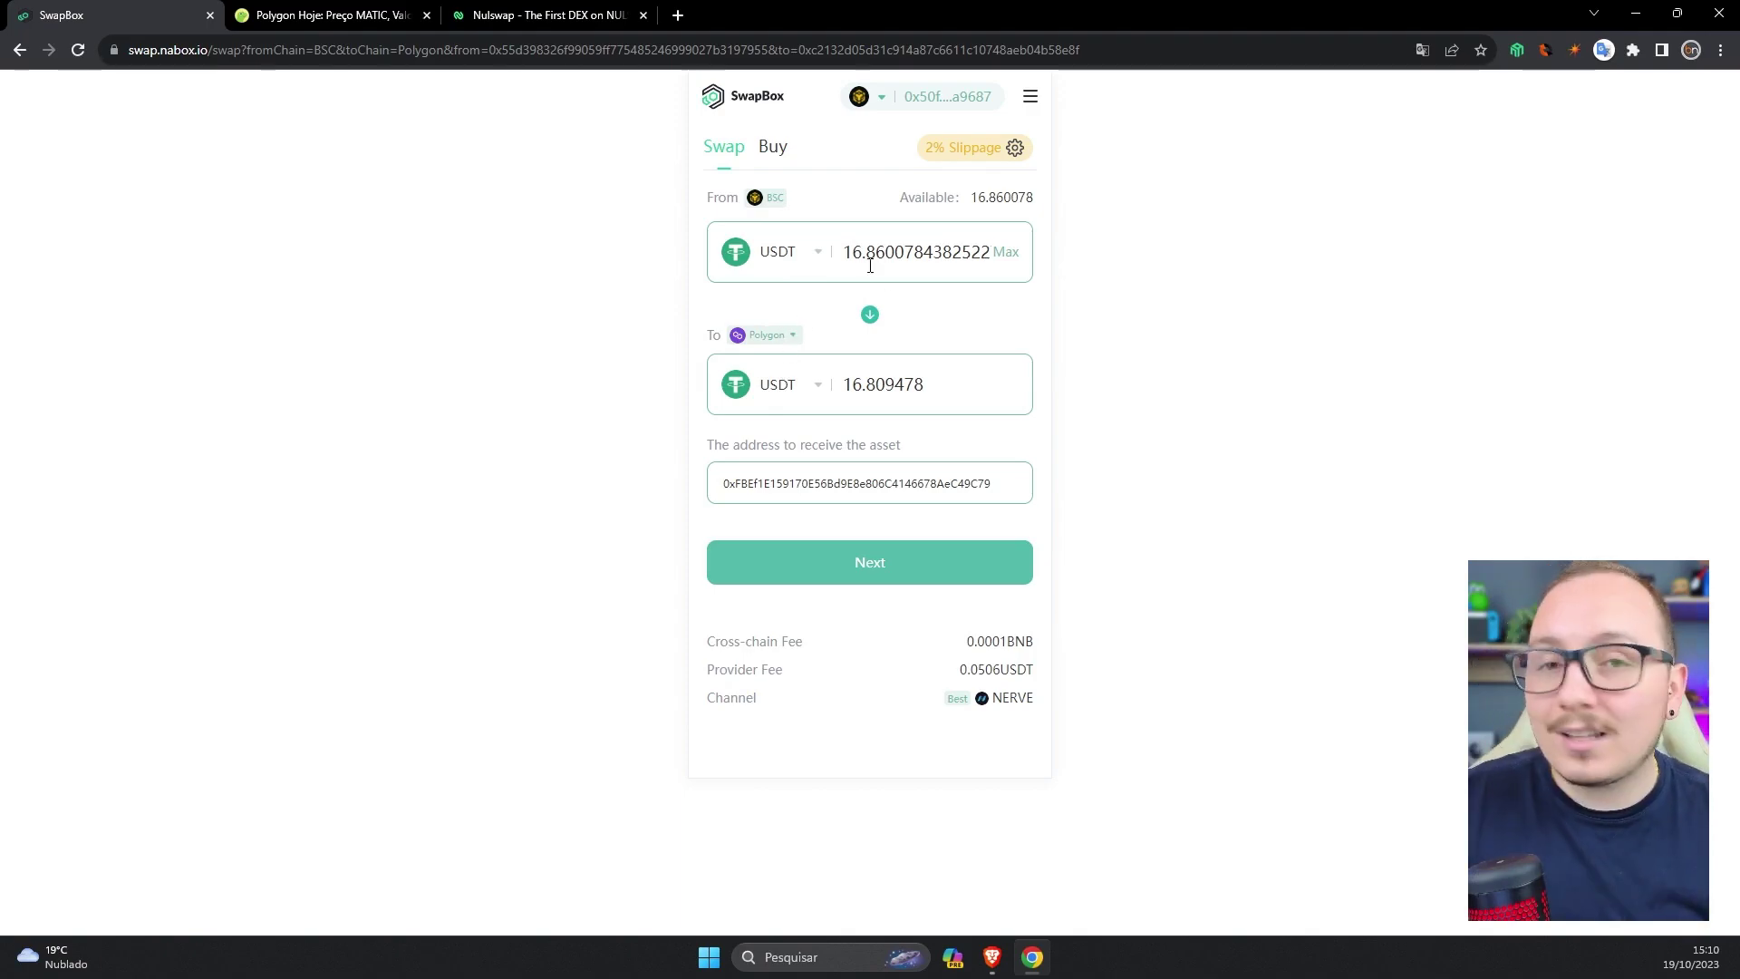
- Confirm the 16.860078 USDT BSC-to-Polygon order and approve it in the Nabox wallet
{"action": "left_click", "coordinate": [888, 562]}
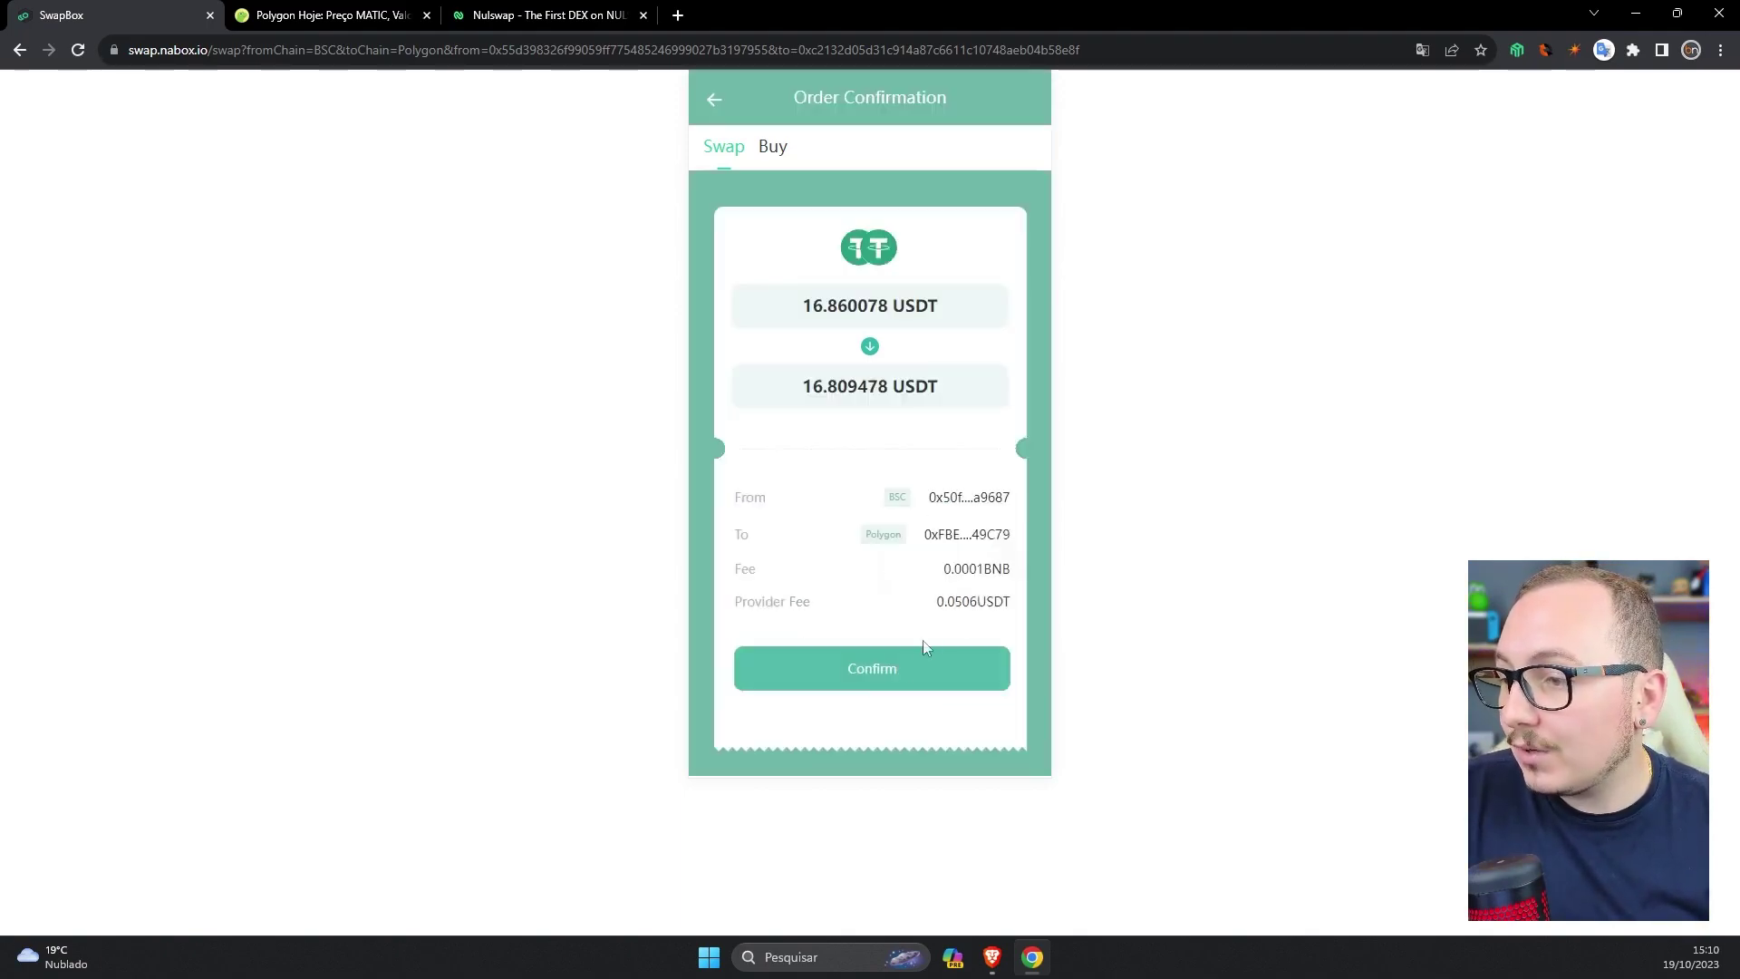
{"action": "left_click", "coordinate": [913, 672]}
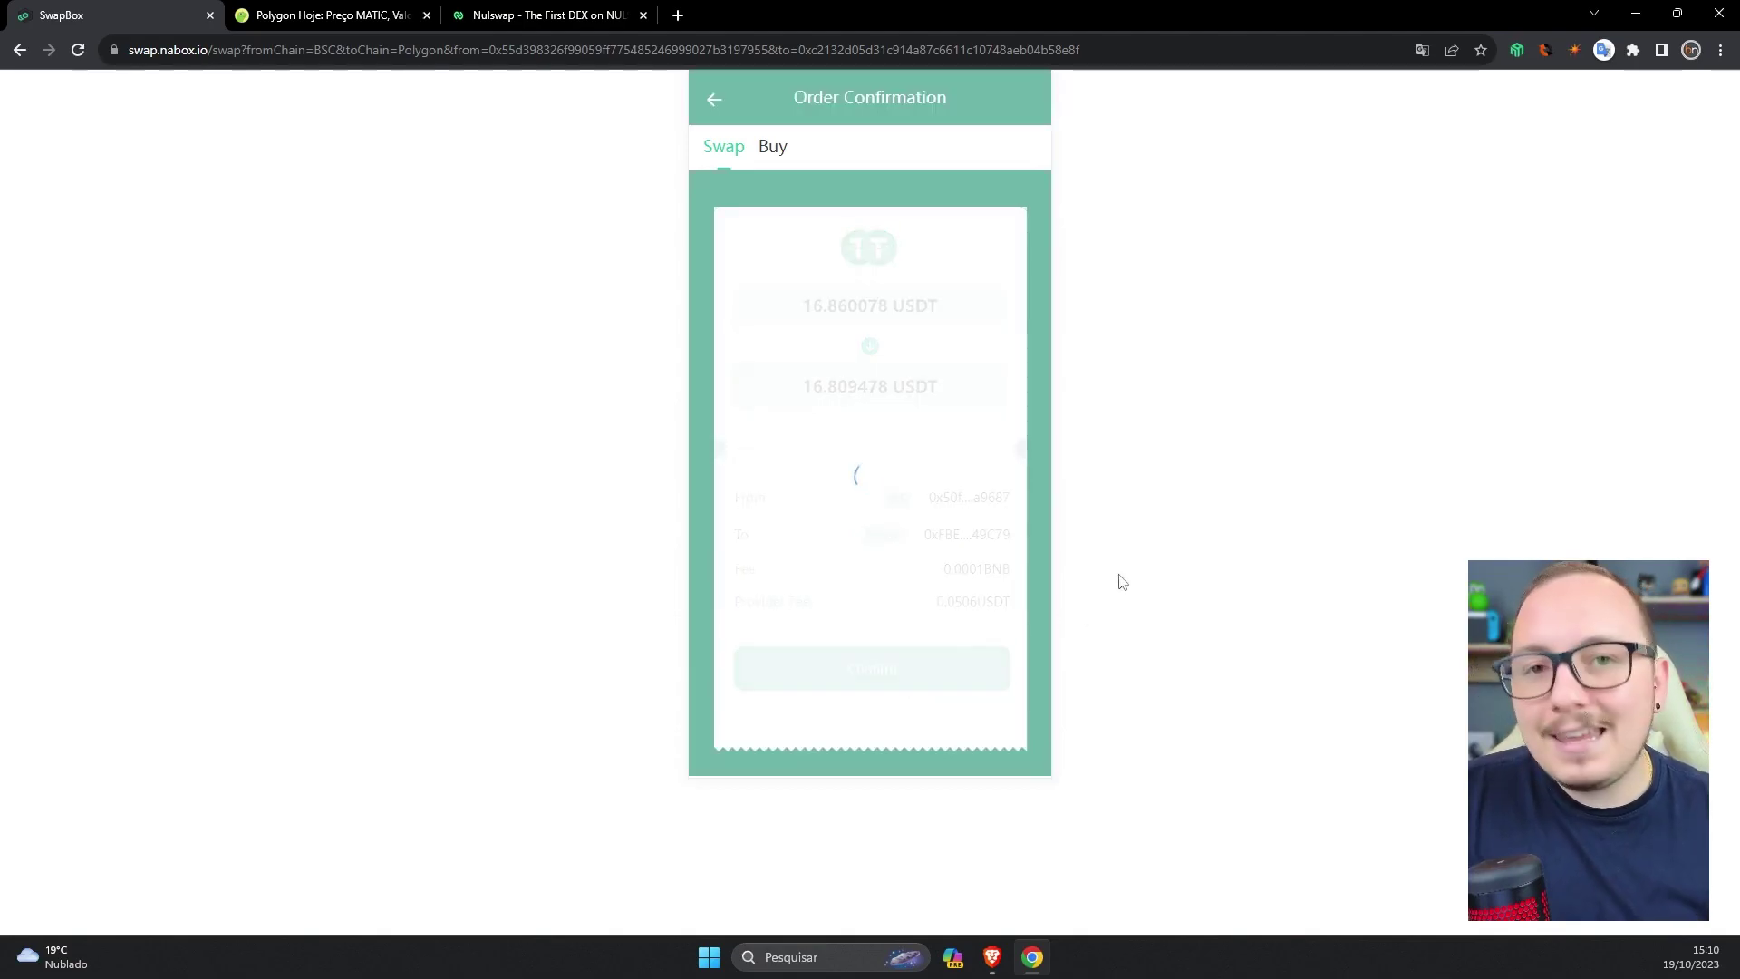
{"action": "left_click", "coordinate": [1666, 494]}
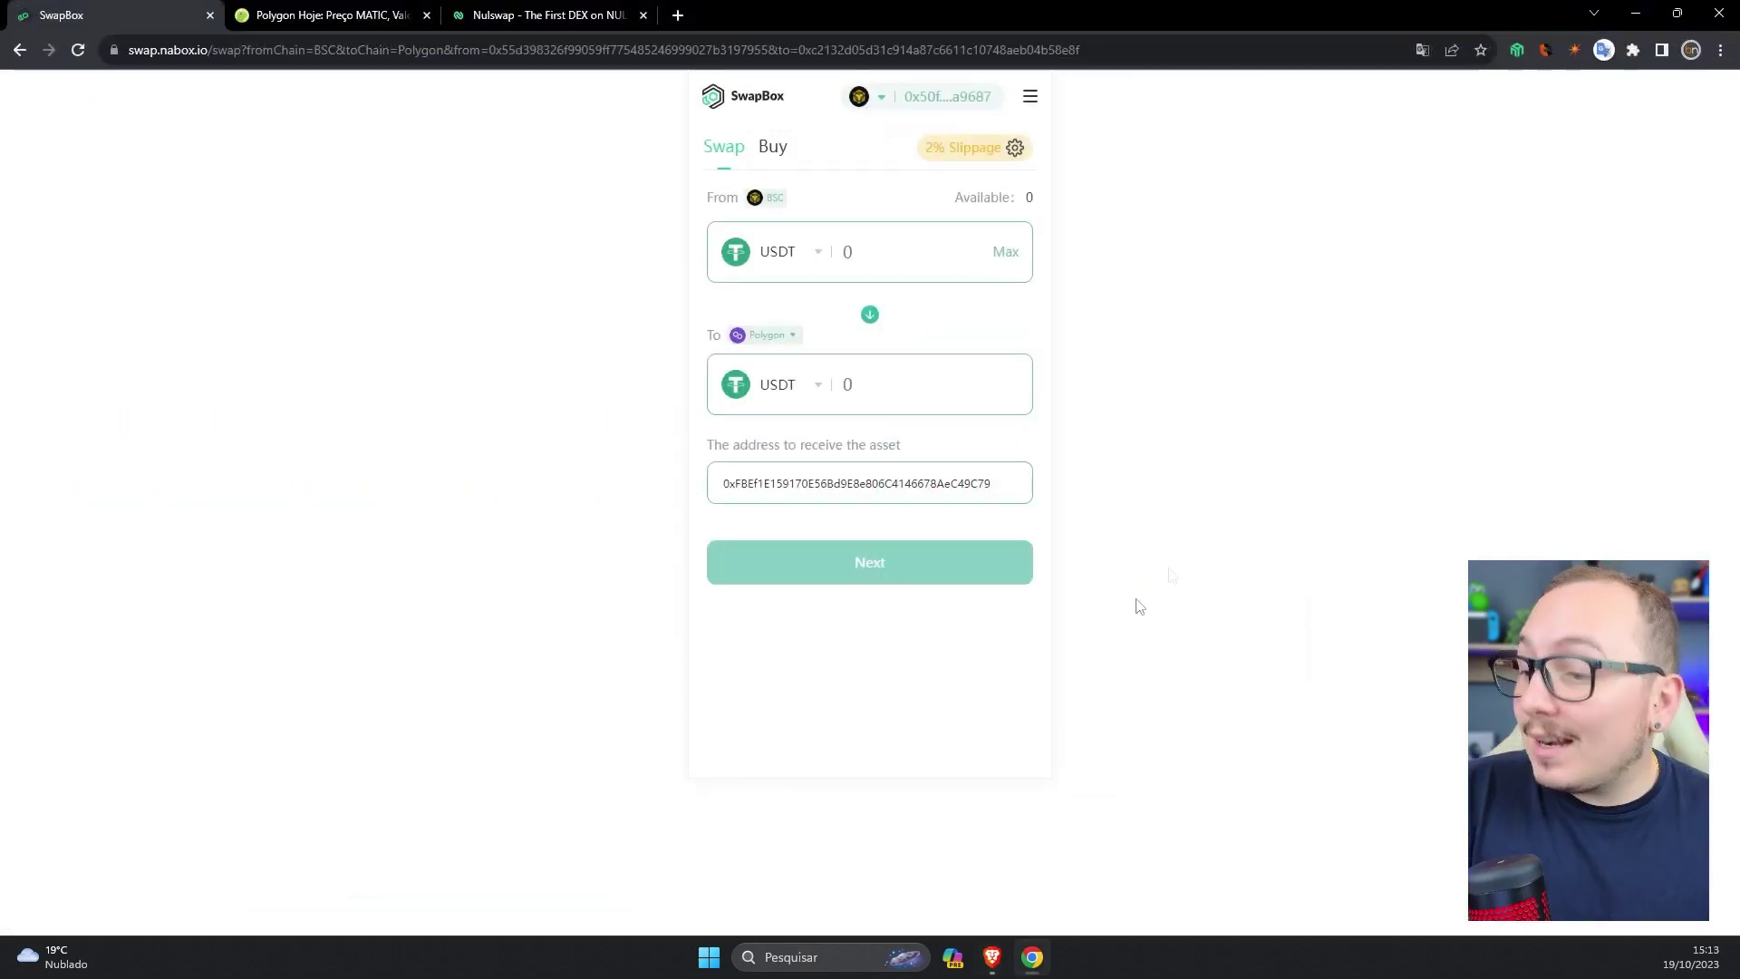
- Refresh MetaMask's token list on the Trezor Polygon account to reveal the 16.80947 USDT received
{"action": "key", "text": "alt+Tab"}
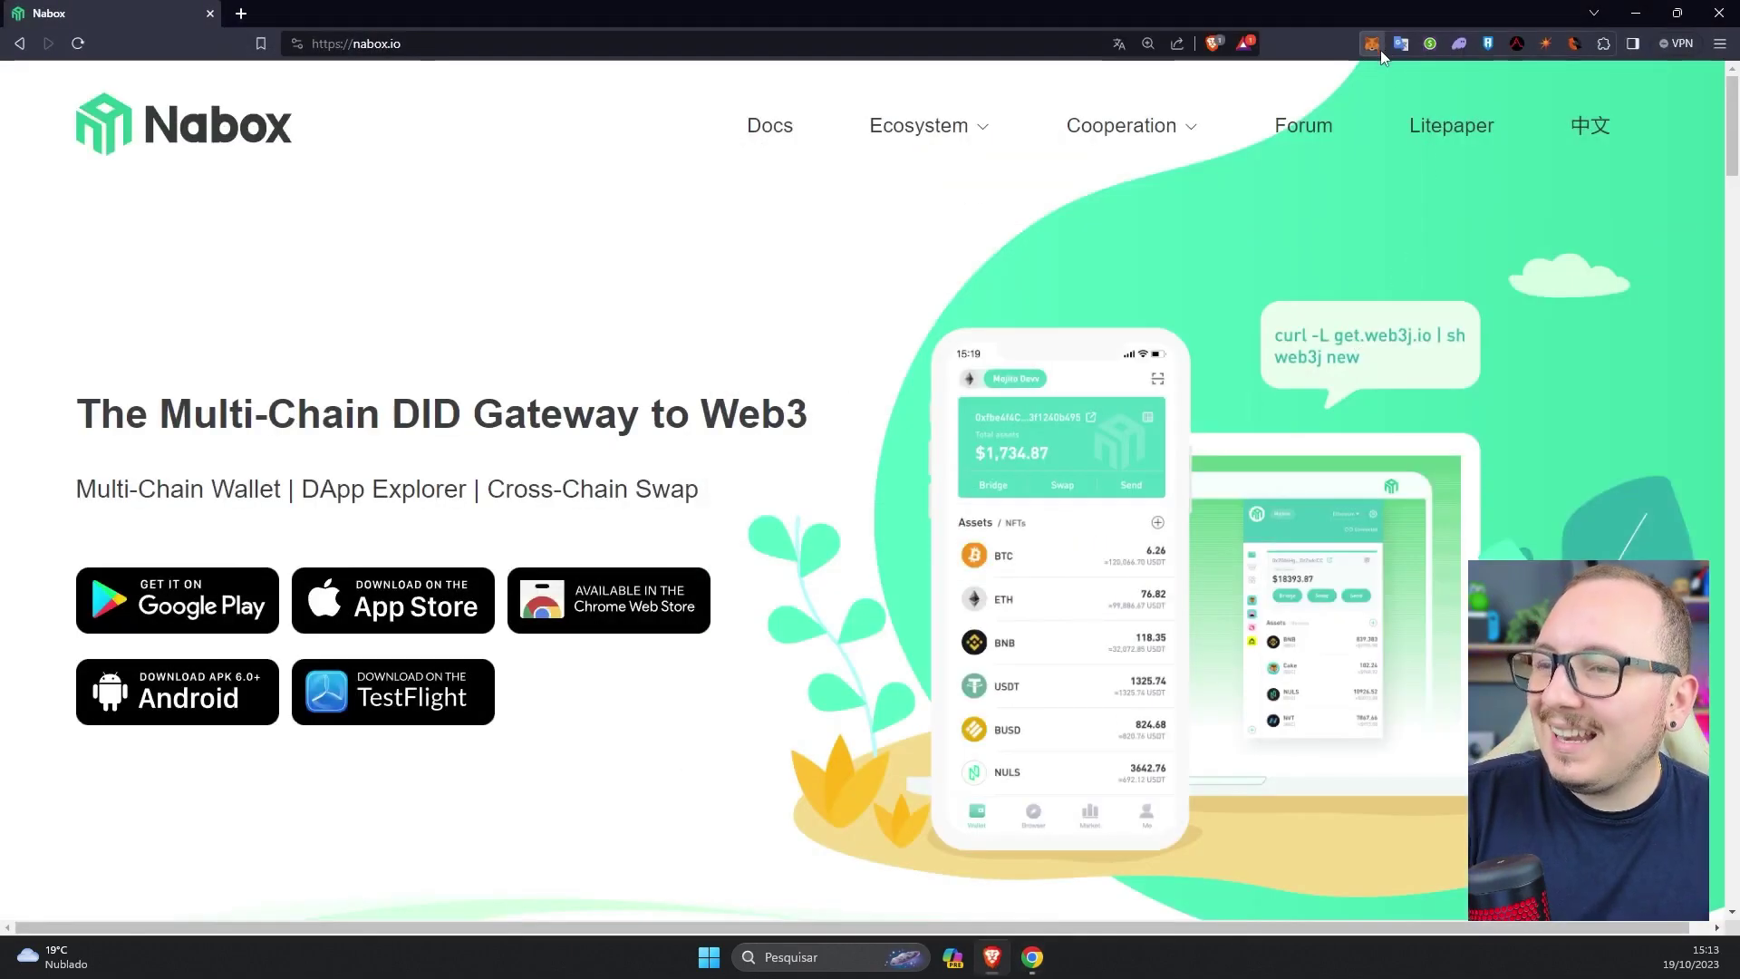
{"action": "left_click", "coordinate": [1380, 51]}
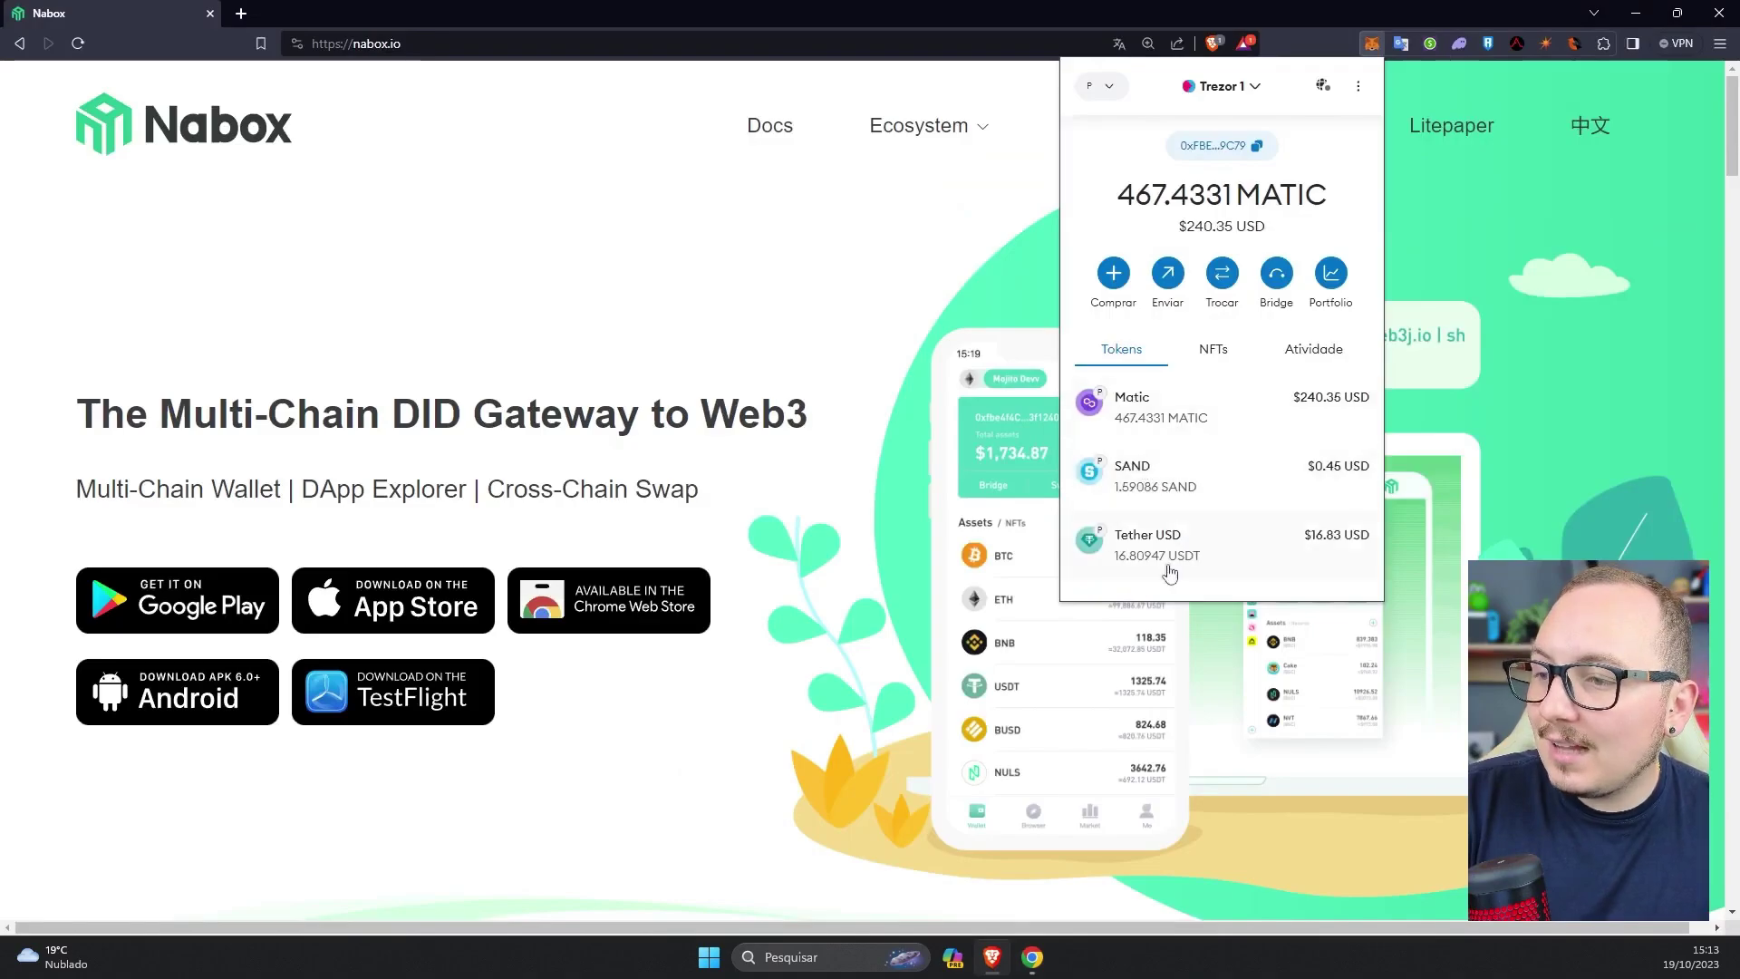
{"action": "scroll", "coordinate": [1246, 548], "scroll_direction": "down", "scroll_amount": 1}
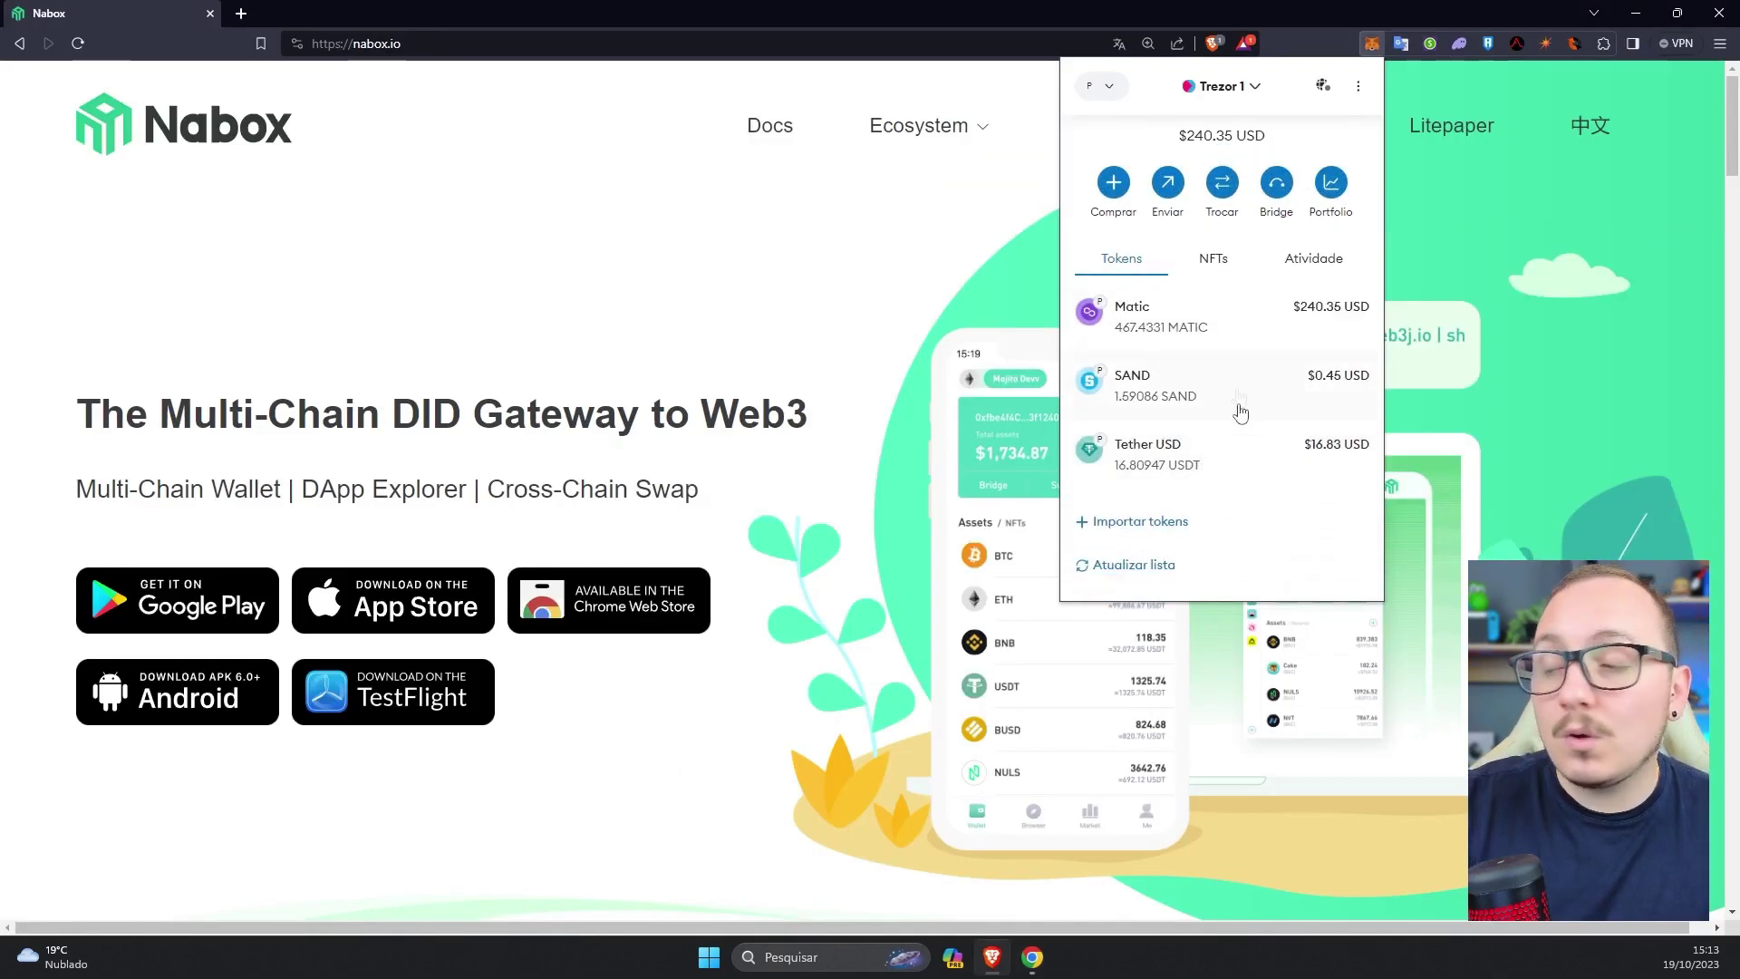
{"action": "left_click", "coordinate": [1127, 571]}
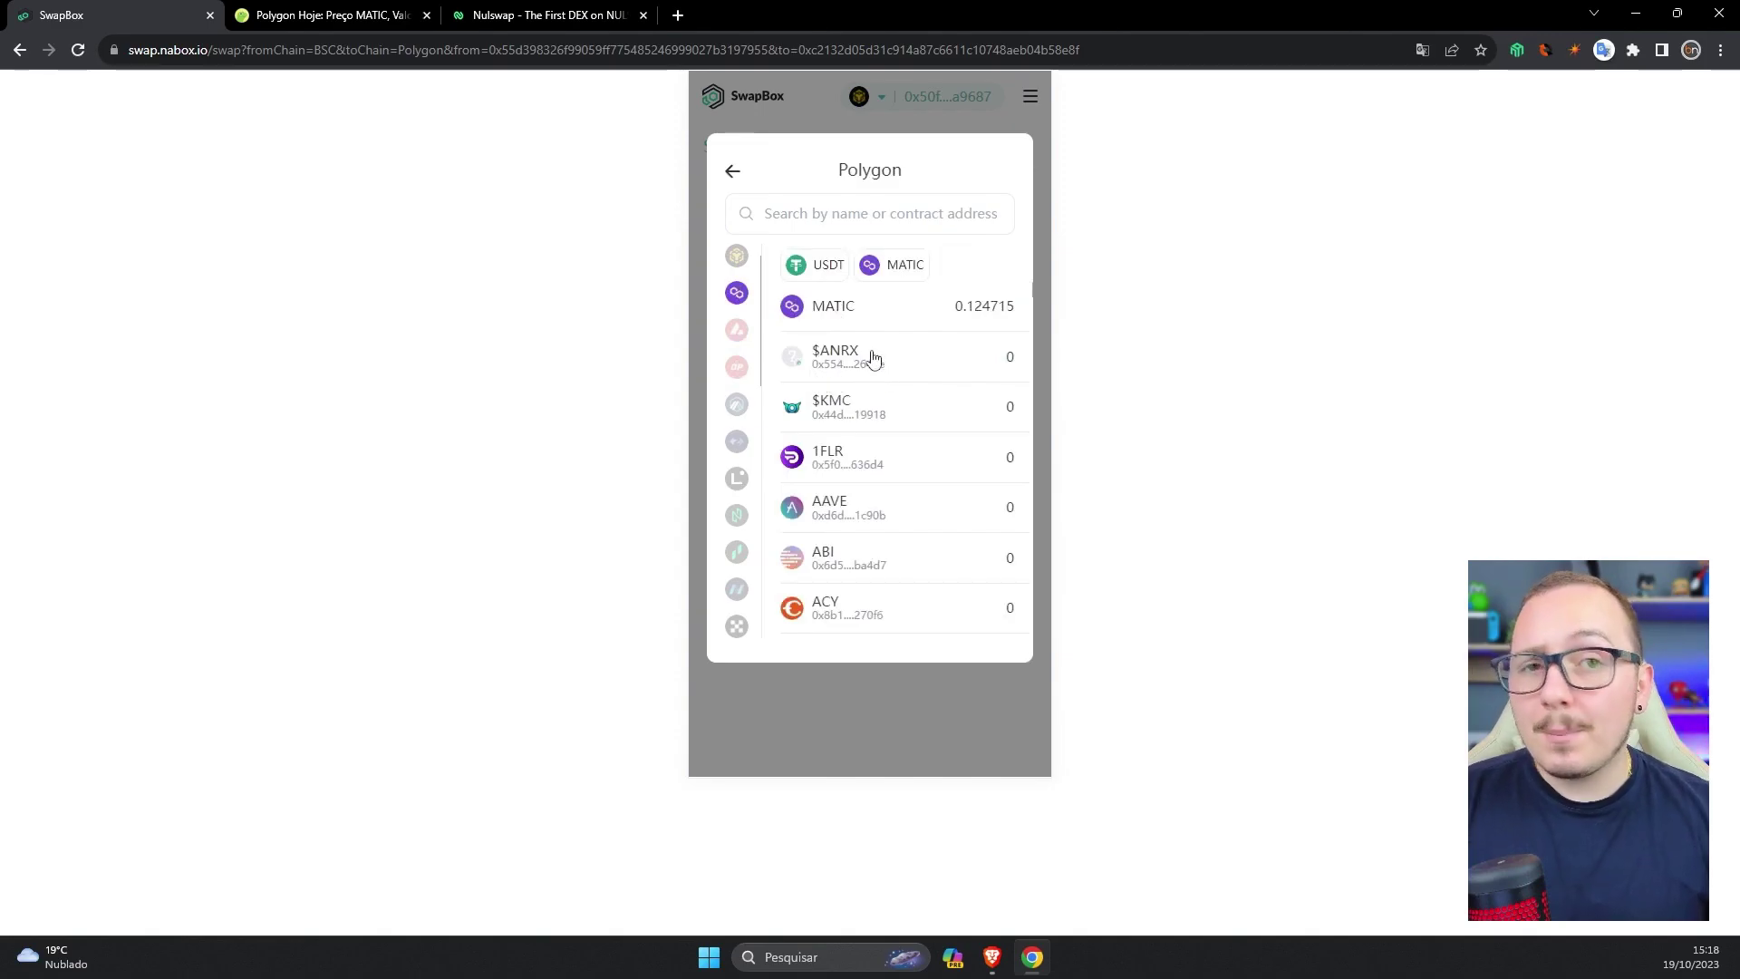
- Dismiss the Polygon token list to return to the USDT BSC-to-Polygon form and select the receiving address
{"action": "left_click", "coordinate": [1165, 512]}
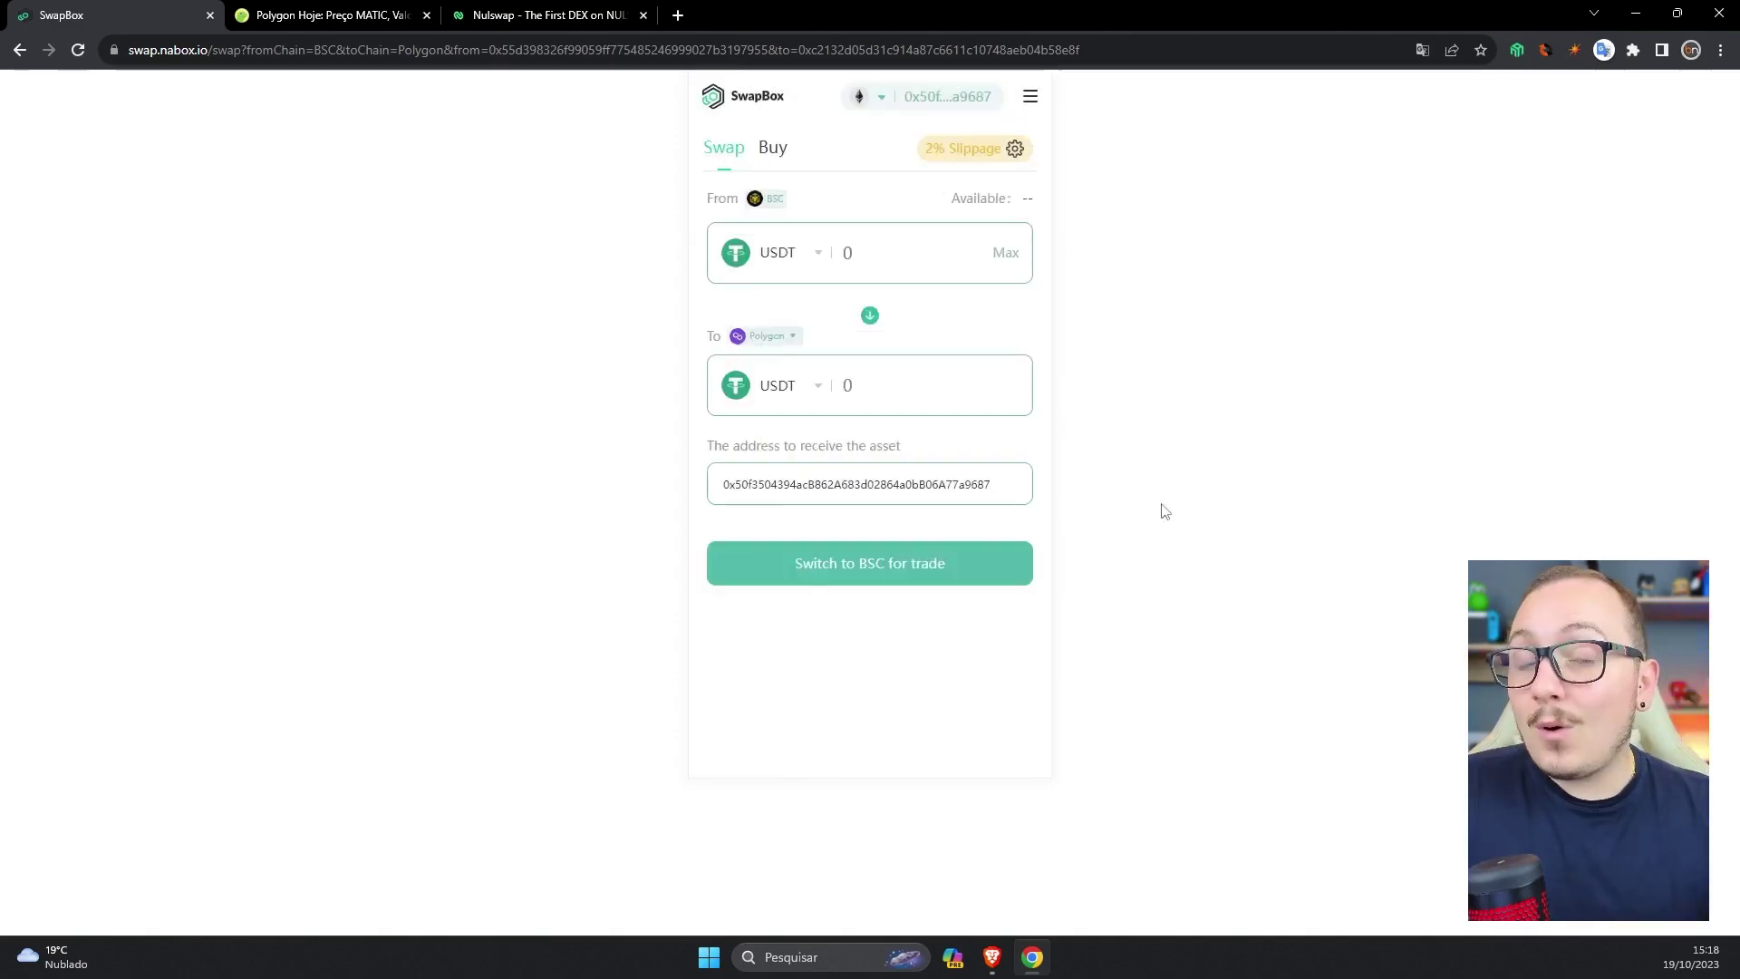
{"action": "double_click", "coordinate": [986, 485]}
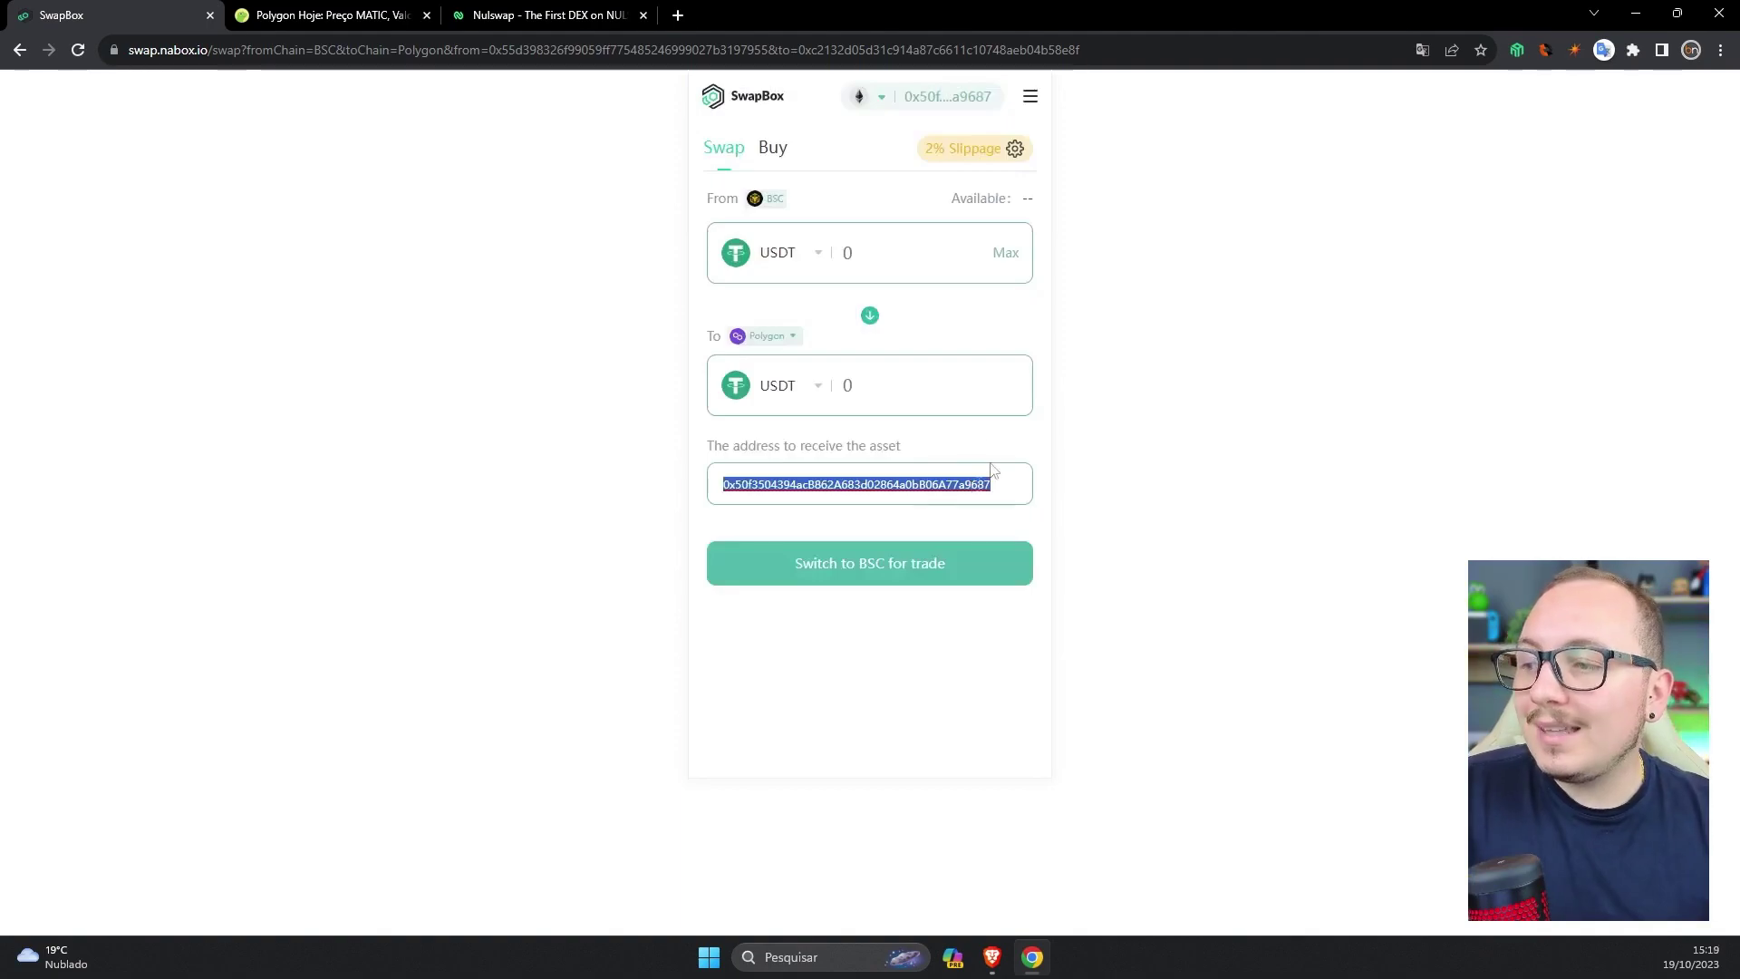
- Show Nabox Wallet's network list (BSC, Polygon, Avalanche, Arbitrum) while Account1 is on Ethereum
{"action": "left_click", "coordinate": [1515, 51]}
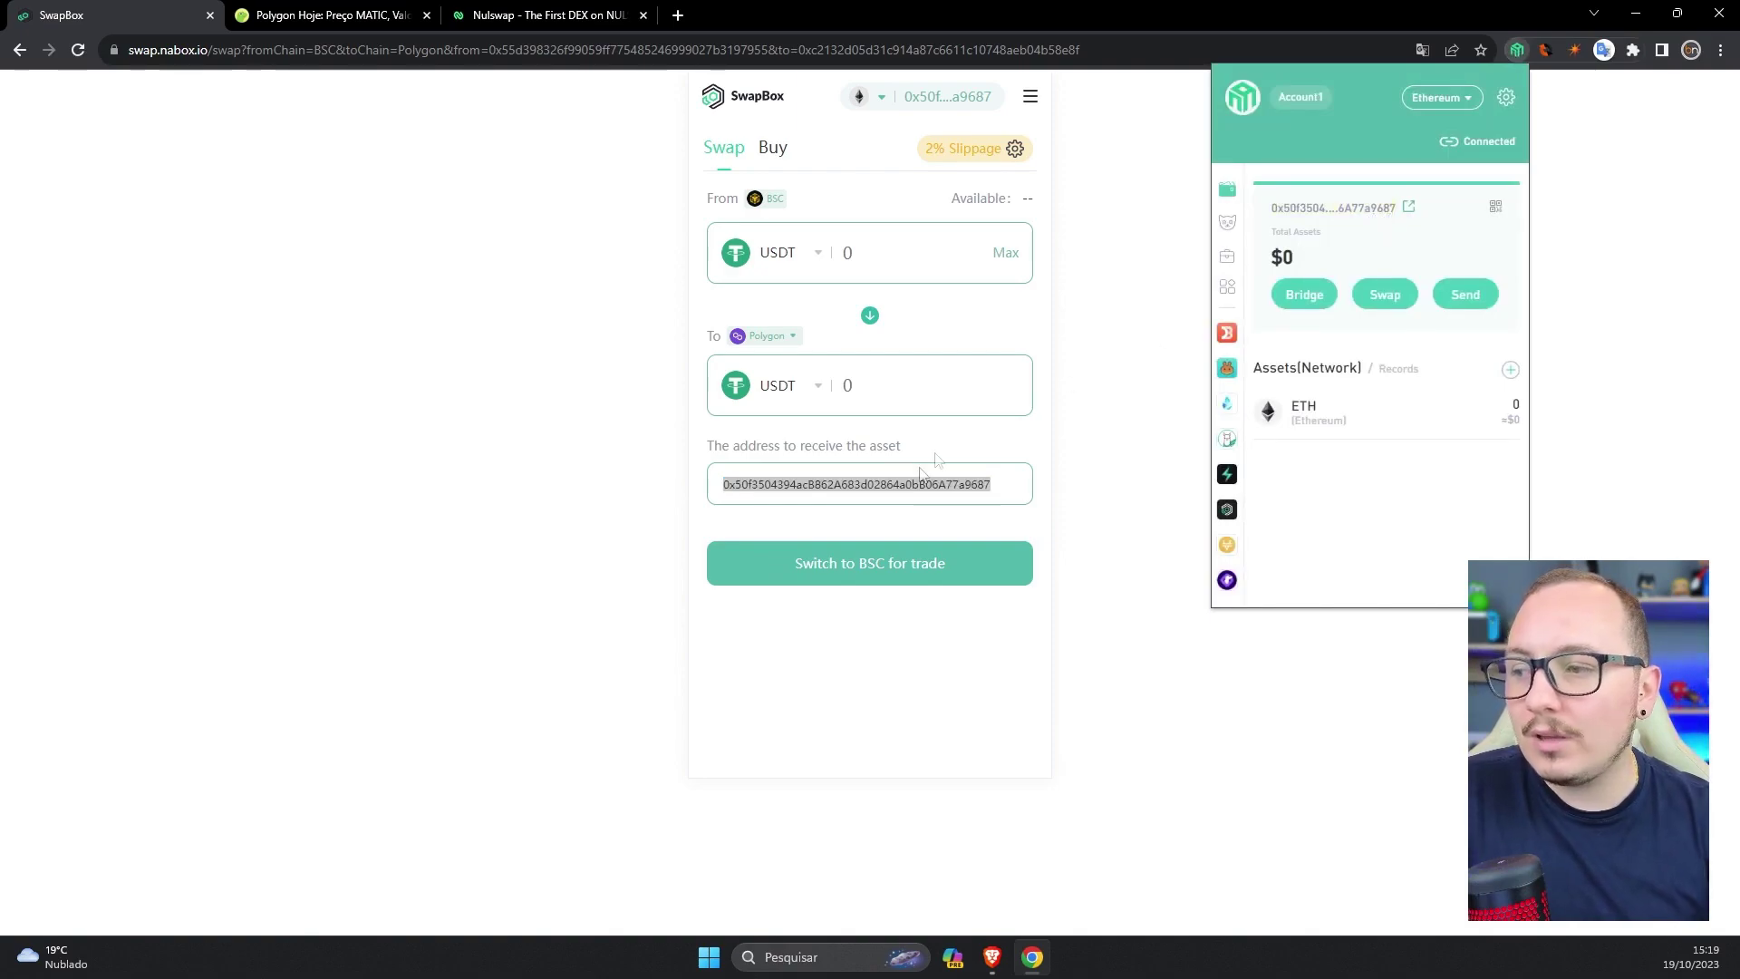
{"action": "left_click", "coordinate": [1441, 97]}
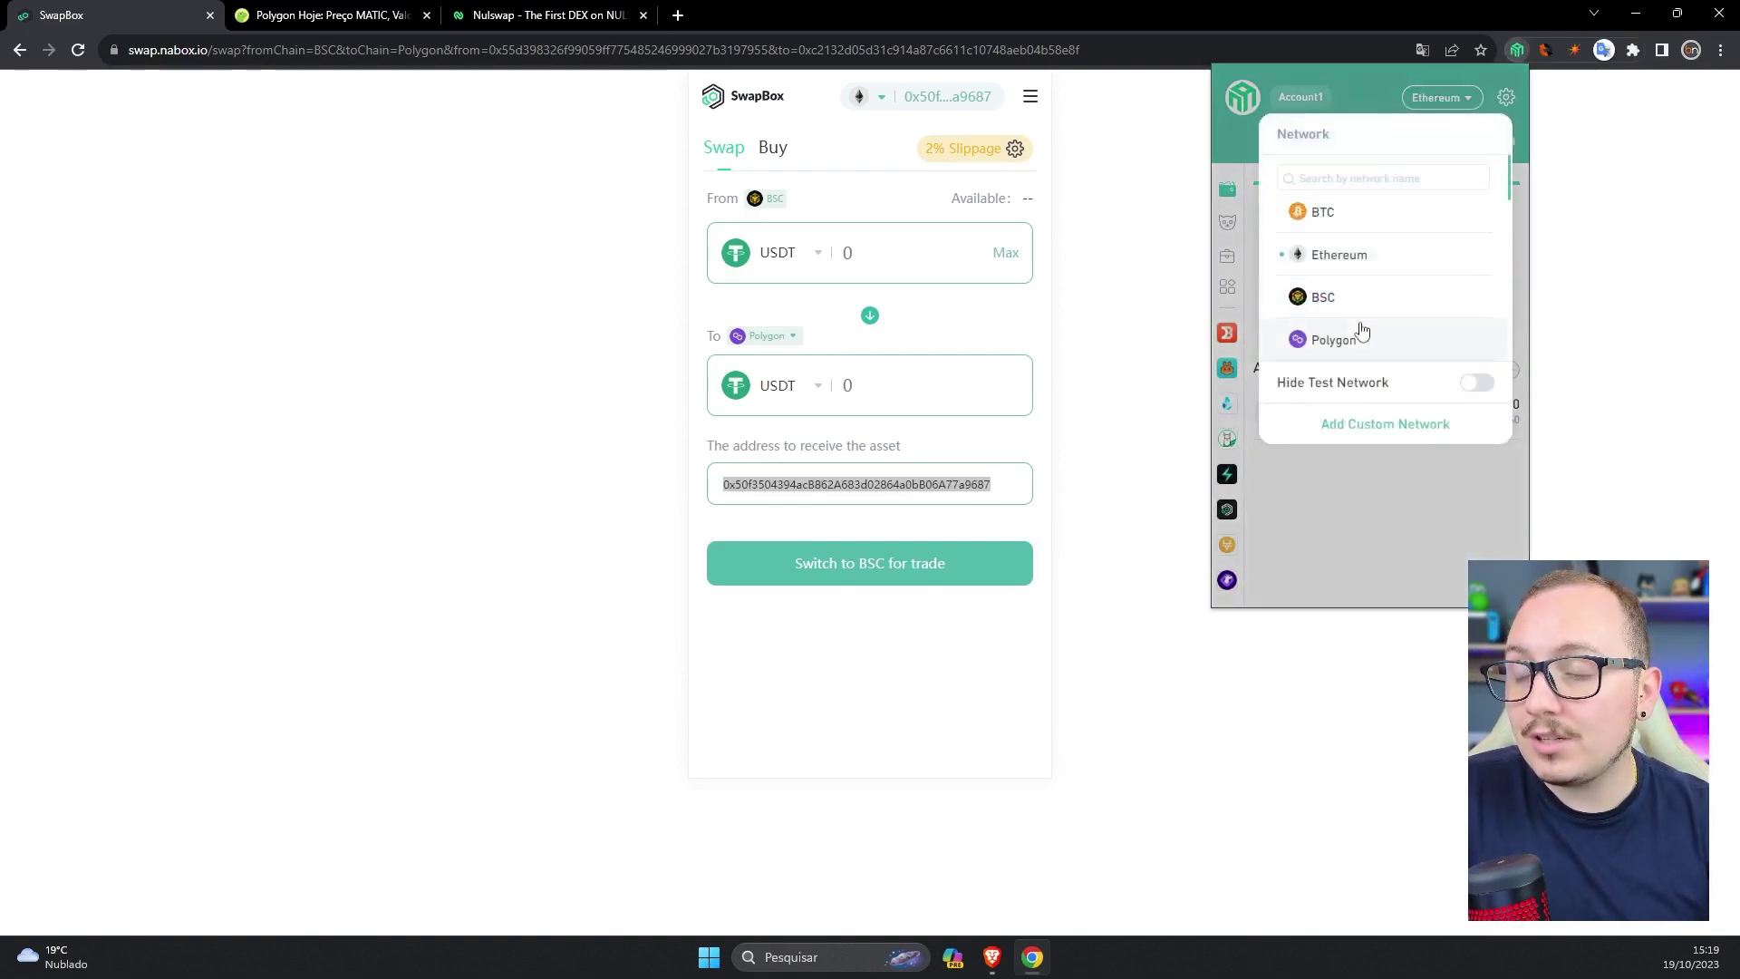
{"action": "scroll", "coordinate": [1366, 328], "scroll_direction": "down", "scroll_amount": 2}
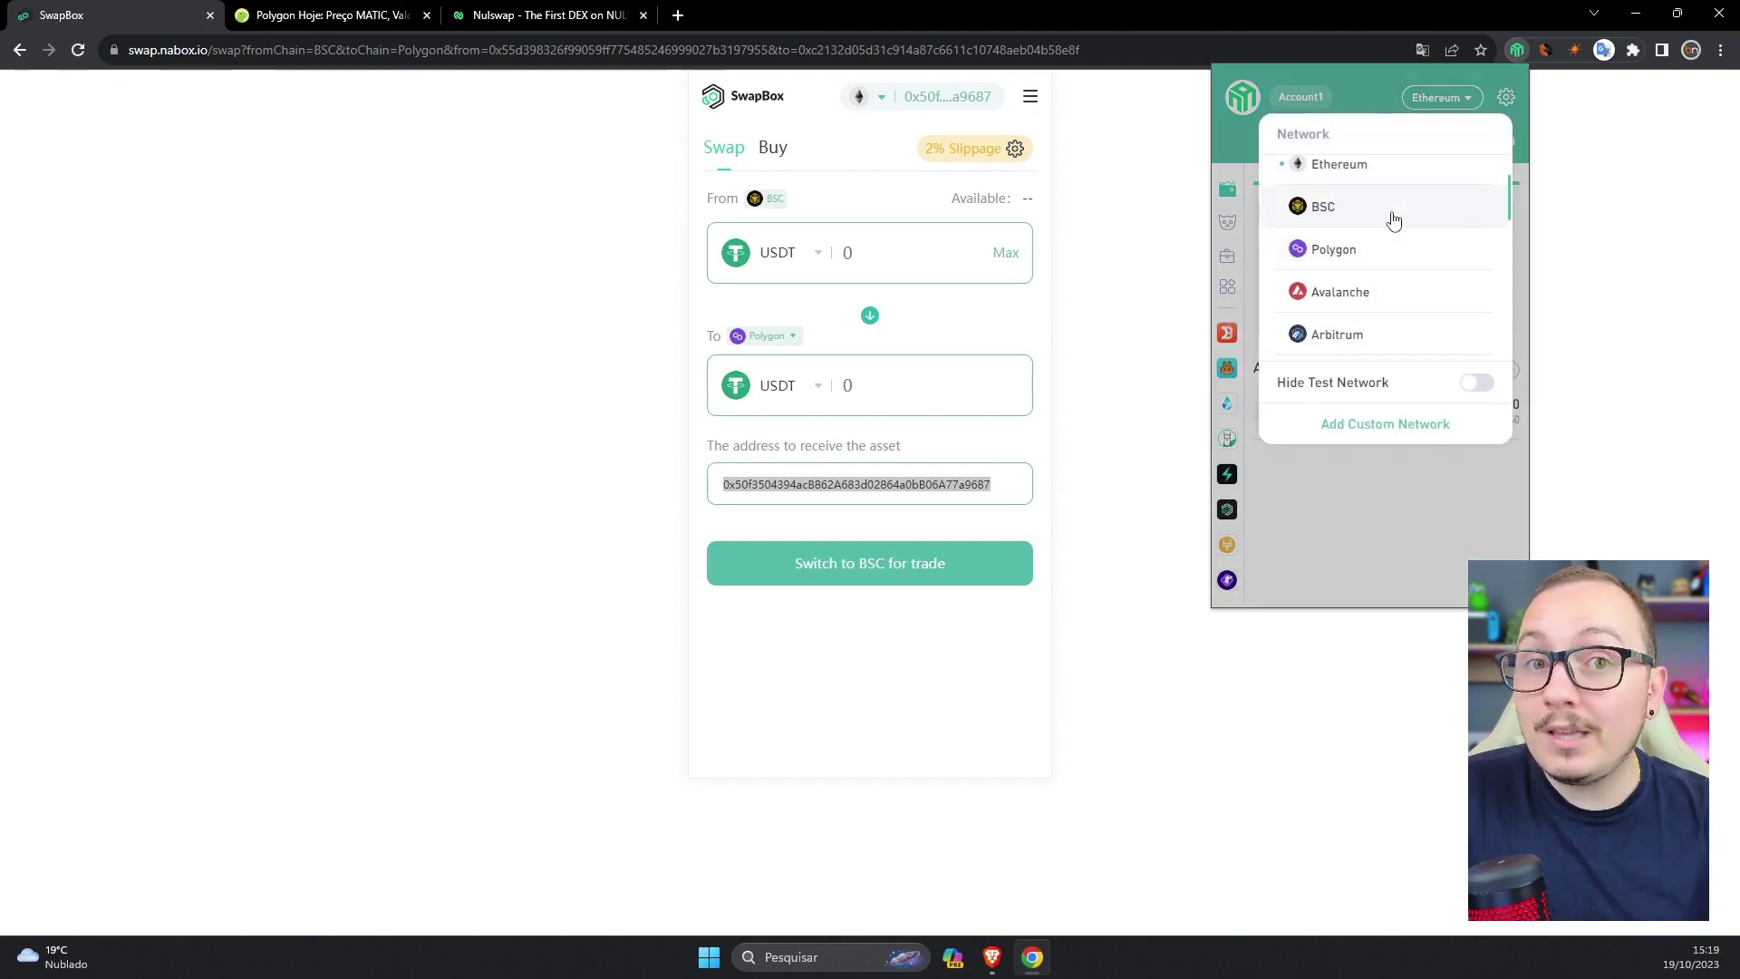